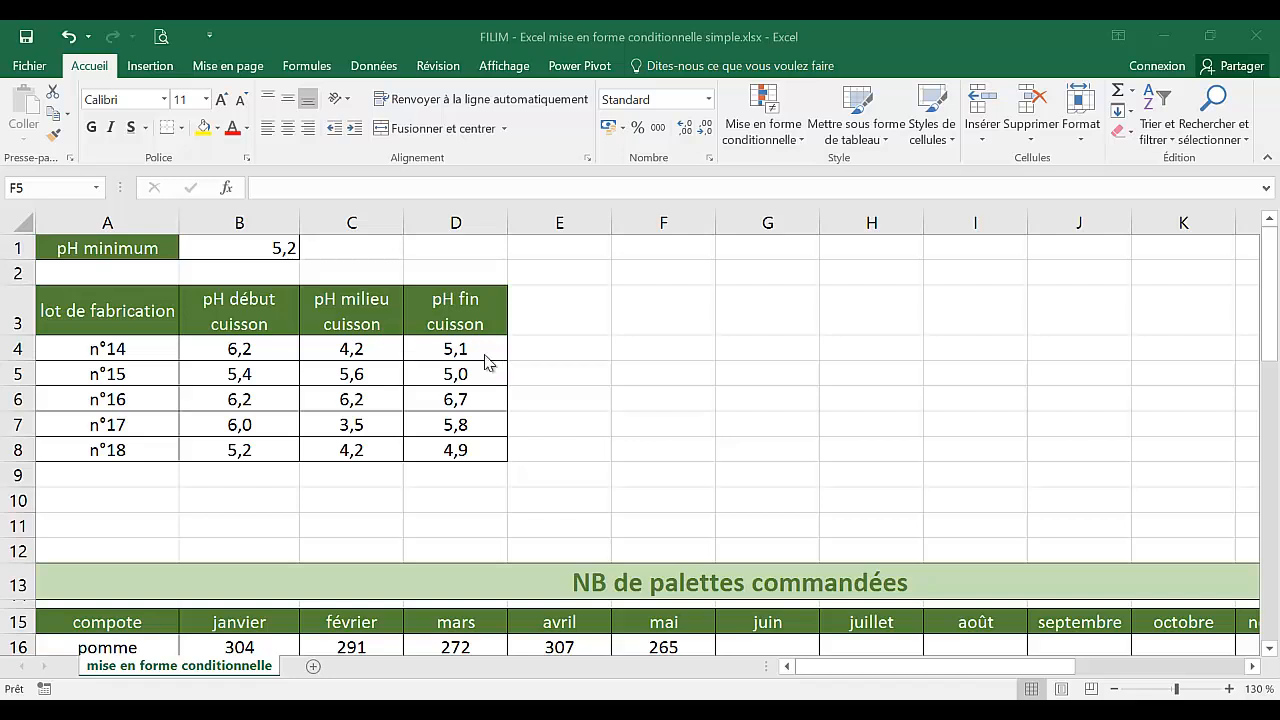
Step: Examine the start, middle and end cooking pH readings for lots n°14 to n°18 against the pH minimum in B1
left_click(142, 247)
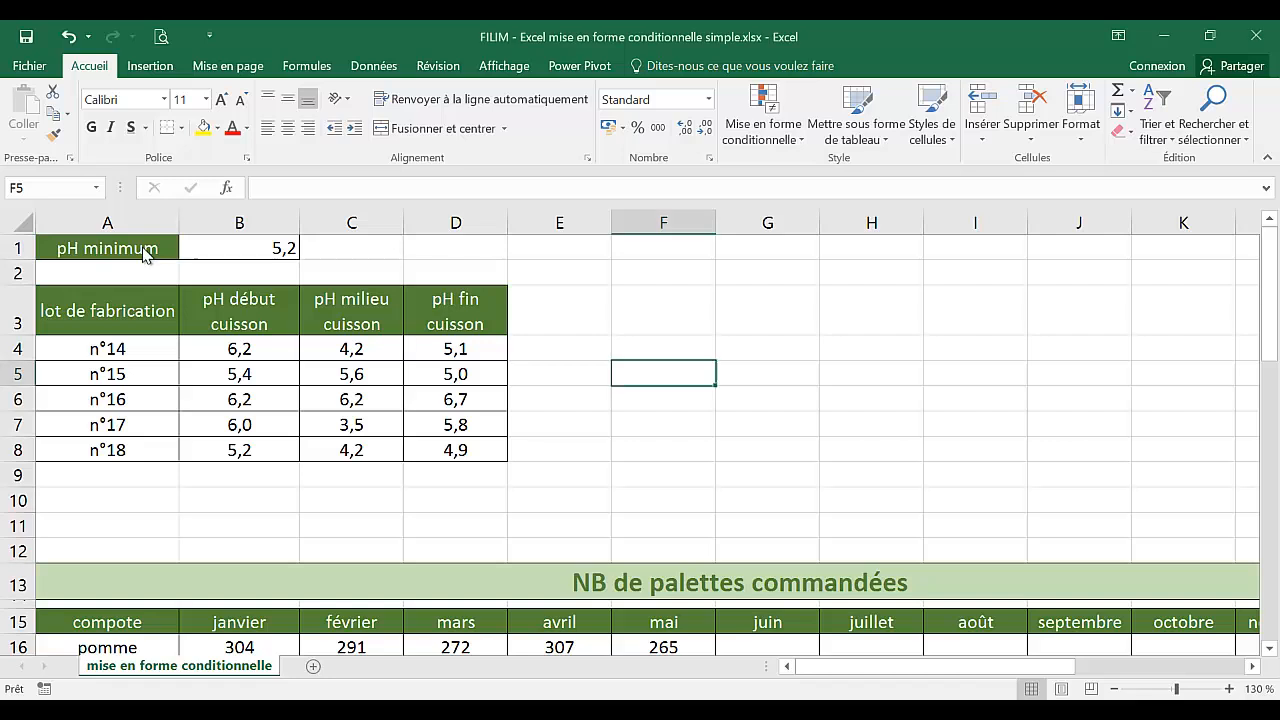
left_click_drag(142, 247, 480, 455)
left_click(267, 423)
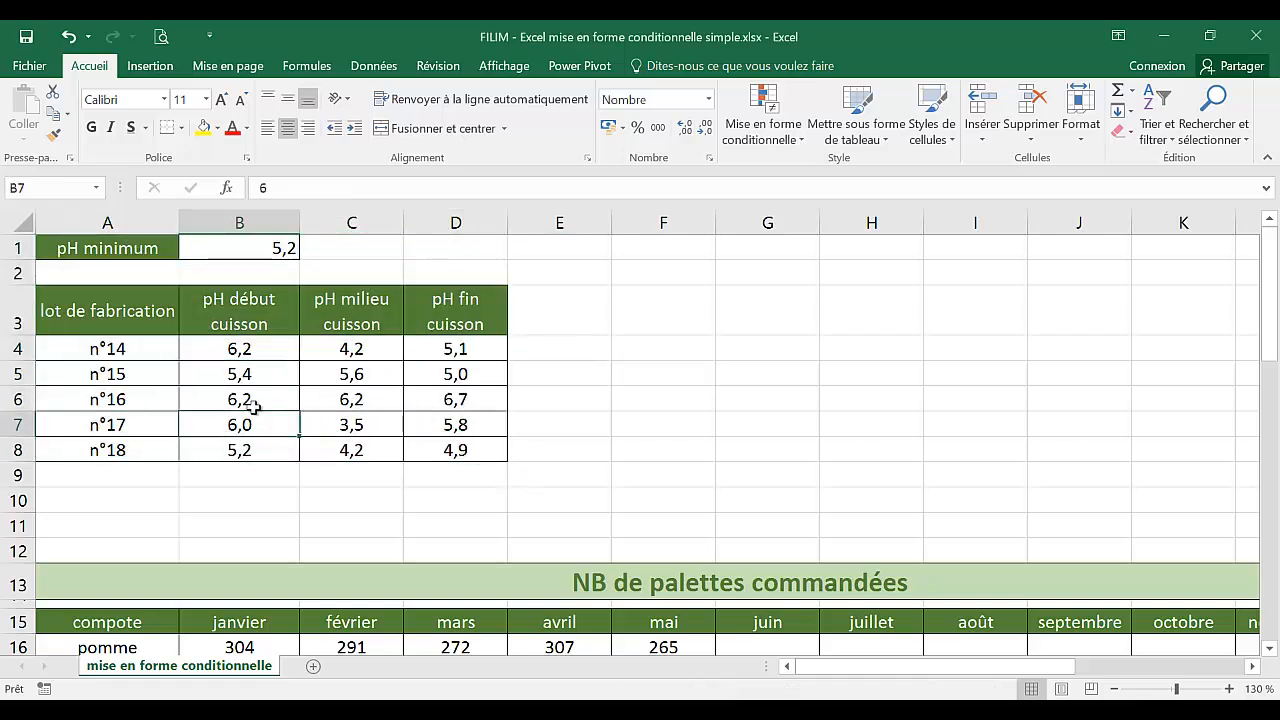
left_click(159, 345)
left_click(137, 372)
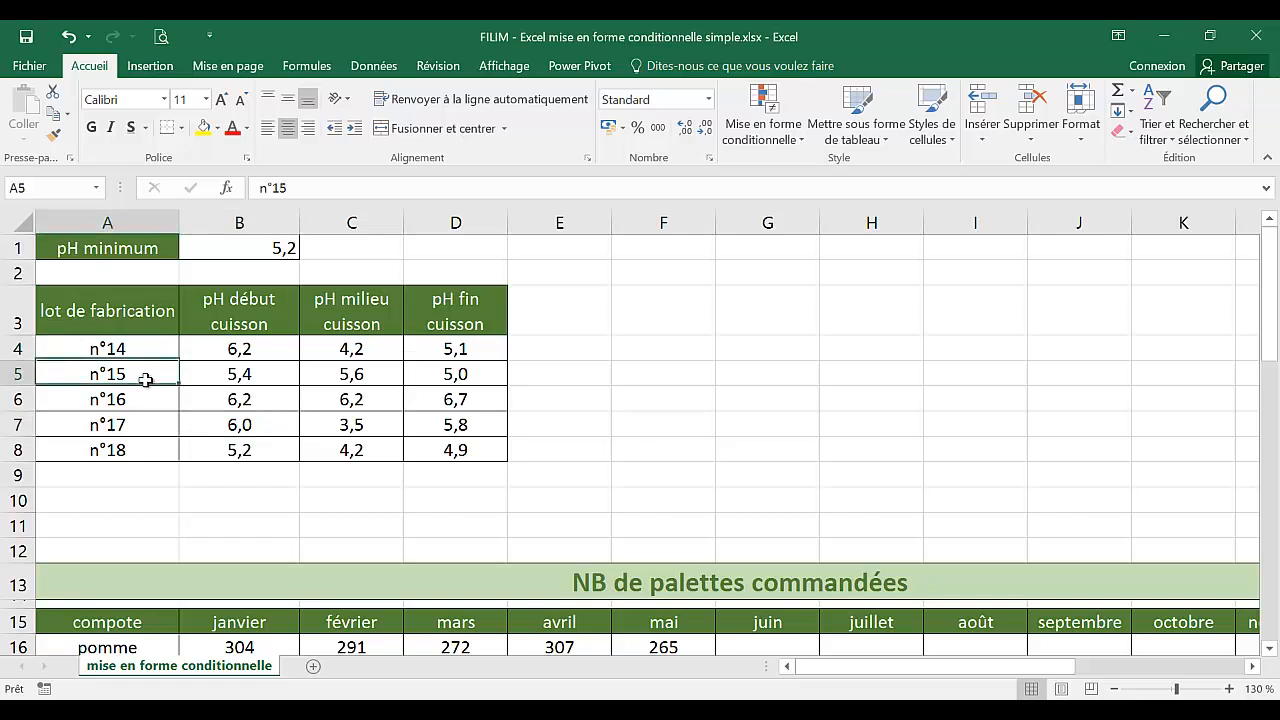
left_click(143, 419)
left_click(149, 398)
left_click(145, 430)
left_click(147, 445)
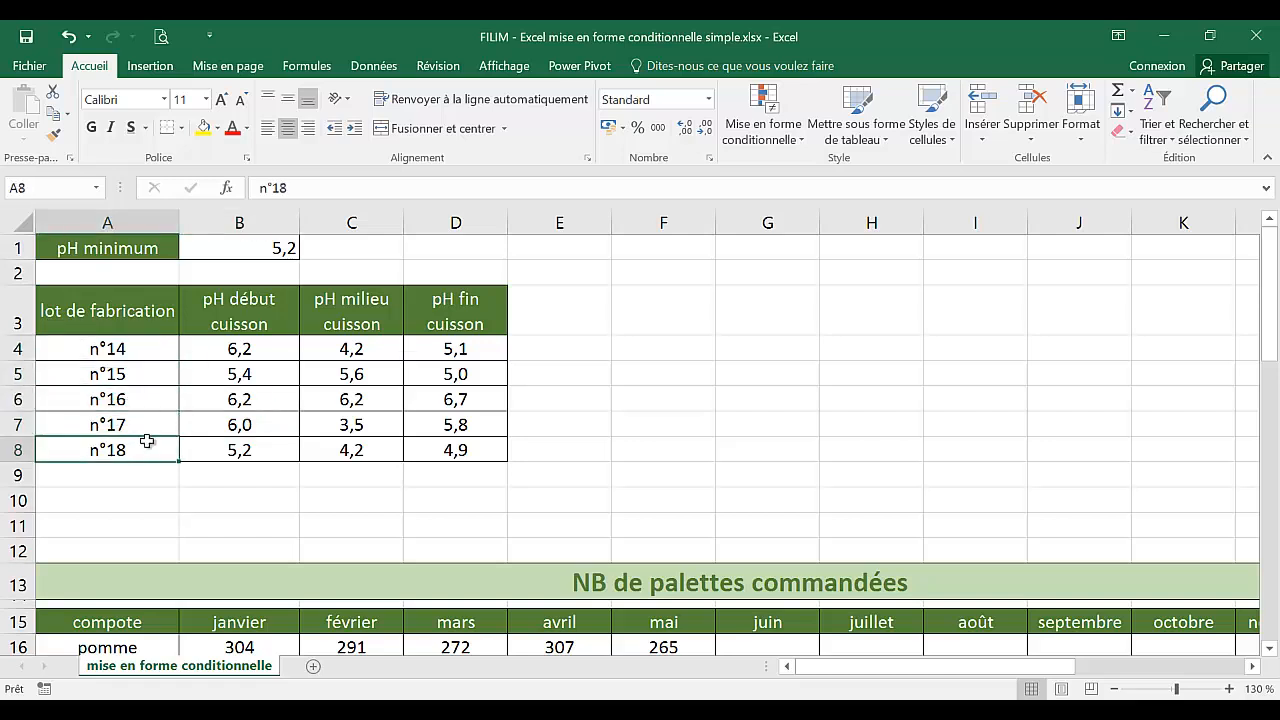
left_click(160, 345)
left_click(152, 372)
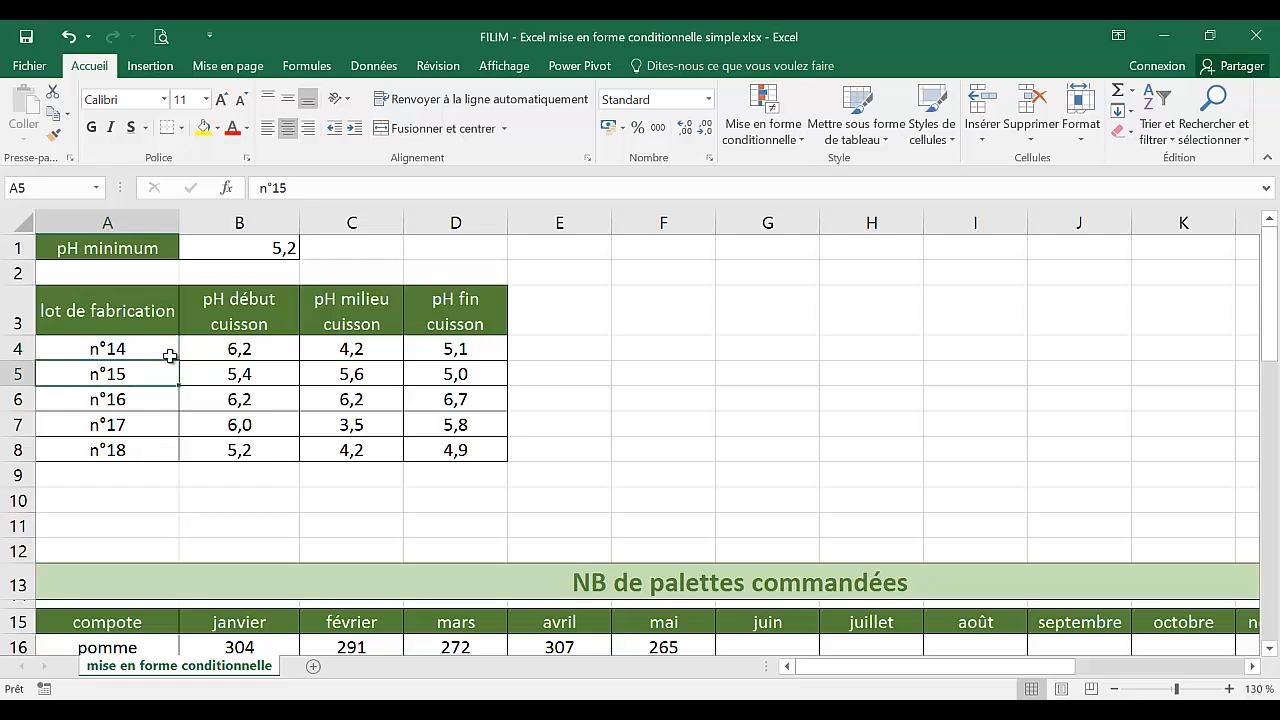
left_click(215, 347)
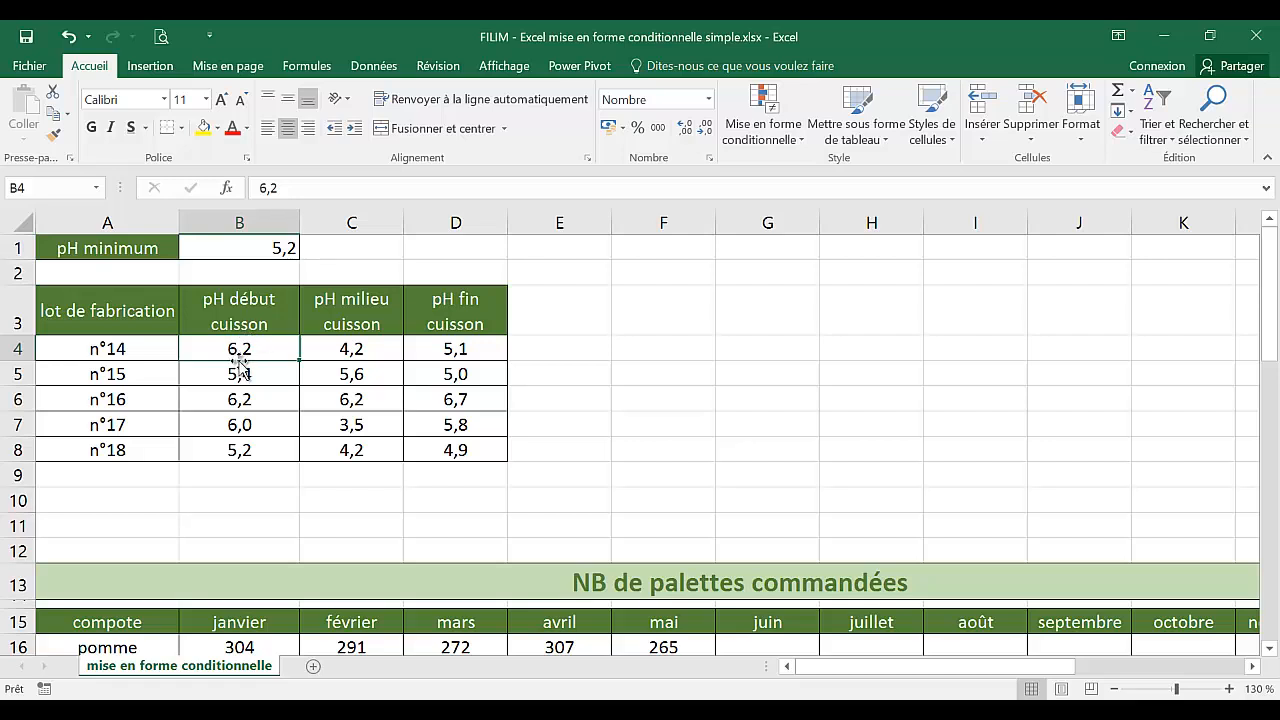
left_click(337, 355)
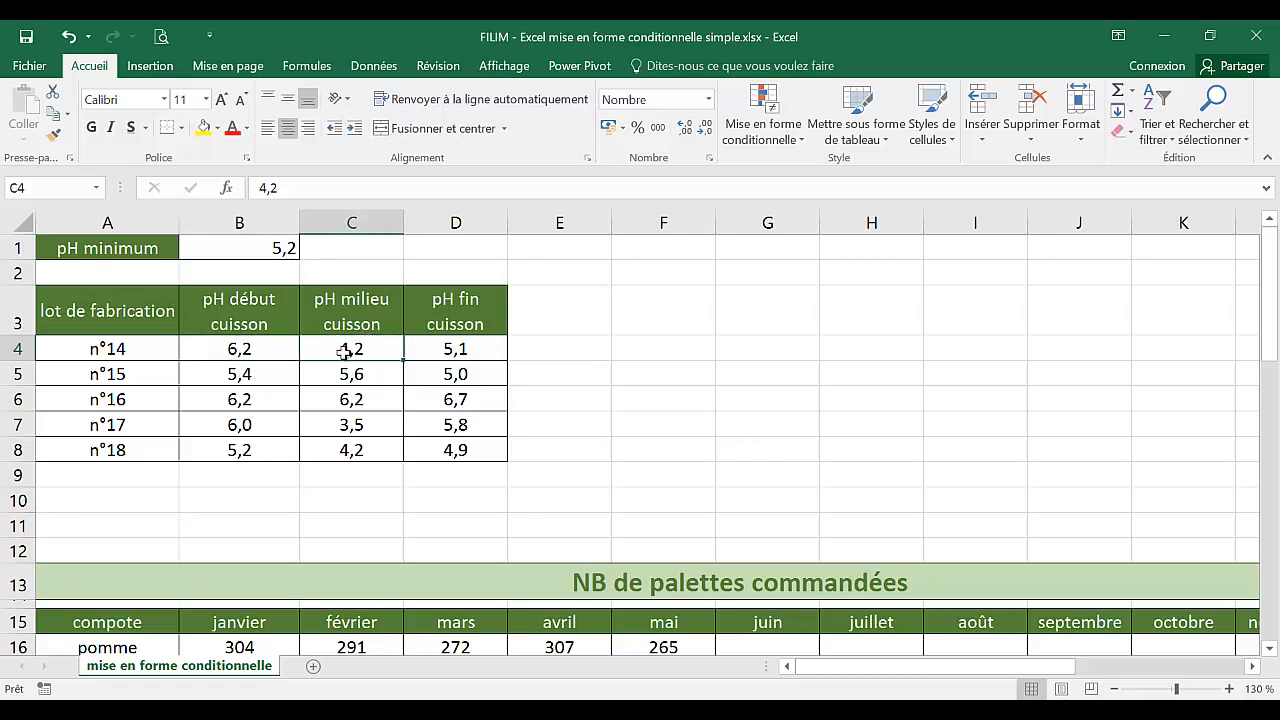
left_click(468, 355)
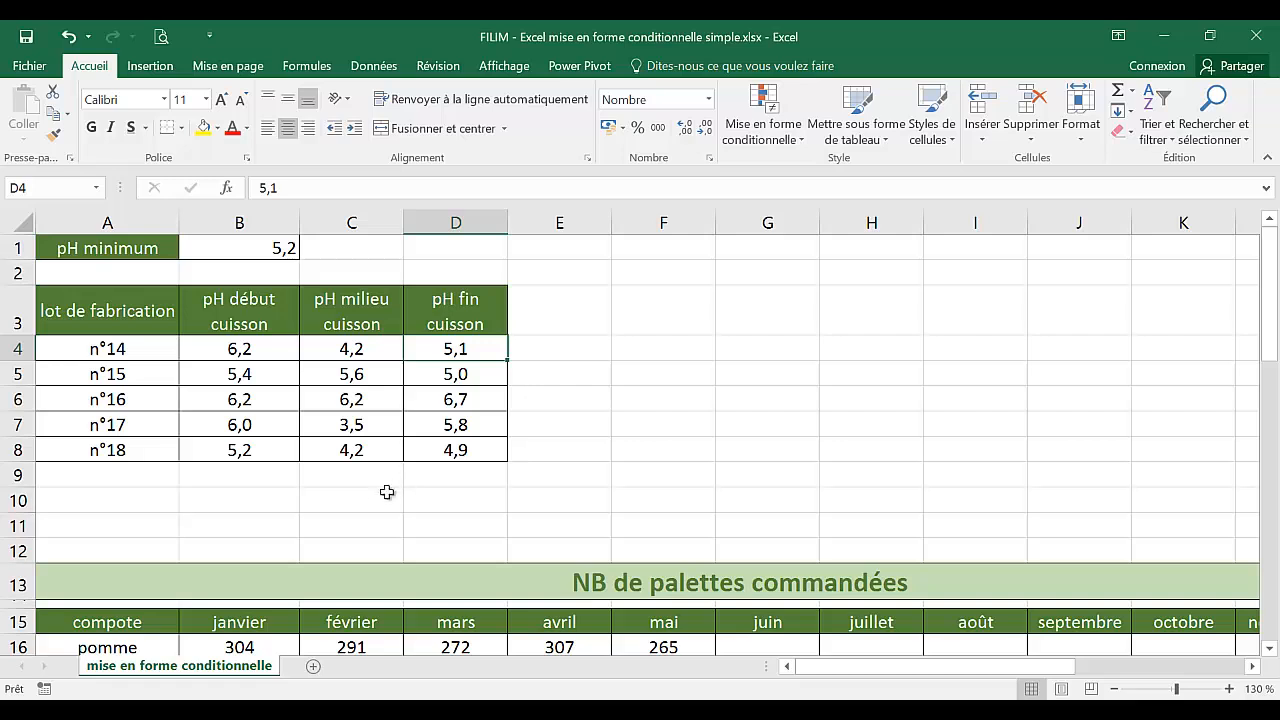
left_click_drag(275, 348, 422, 450)
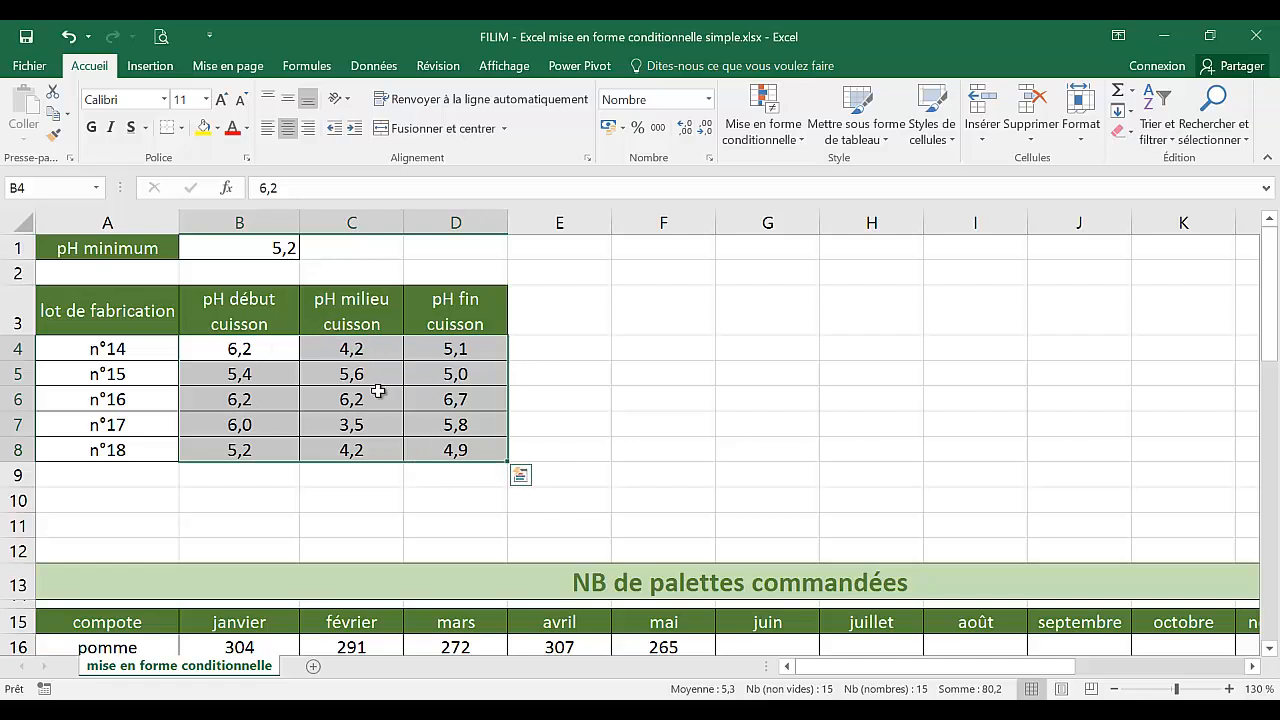
left_click(228, 248)
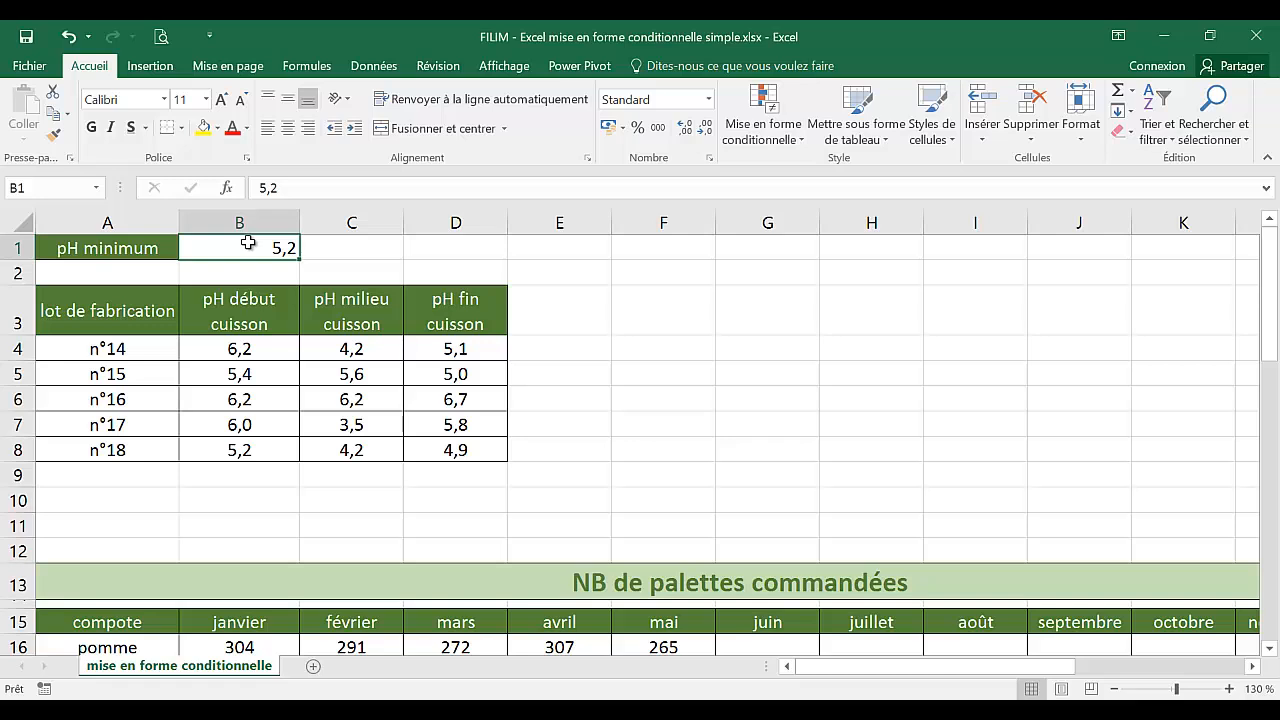
Step: Try a manual dark orange fill on the pH milieu cuisson cell of lot n°14, and undo it
left_click(336, 350)
left_click(219, 128)
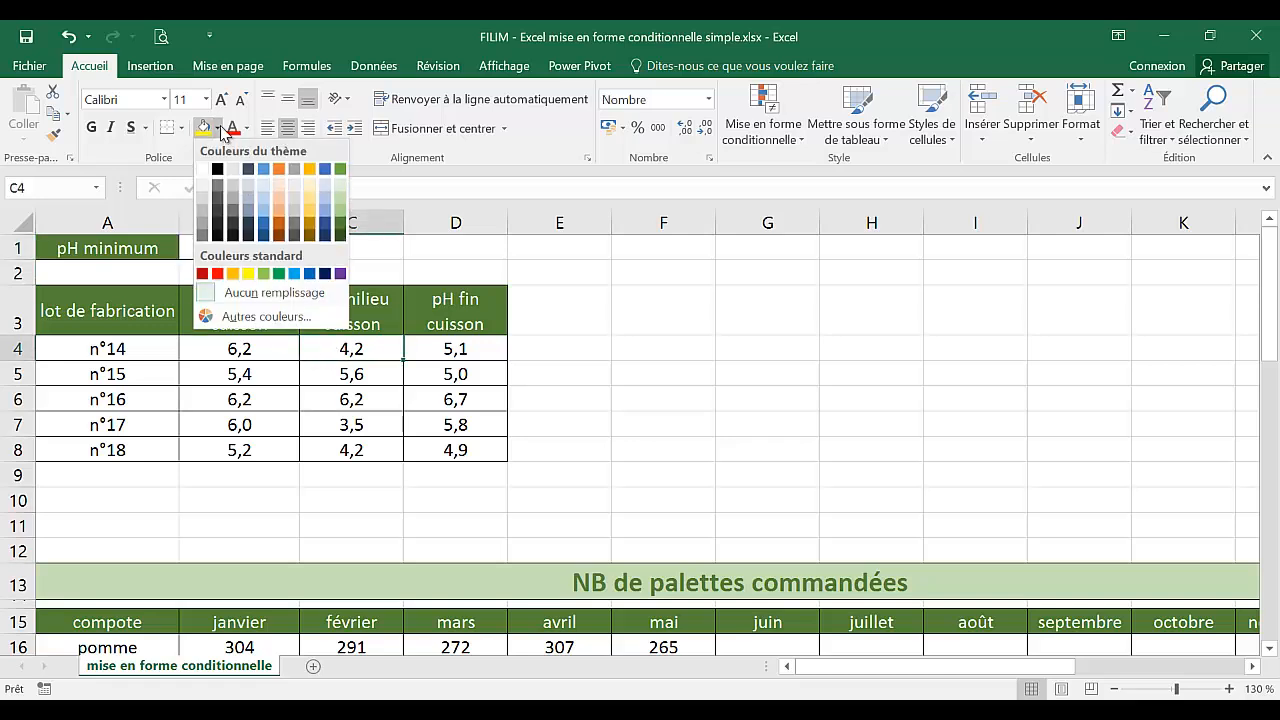
left_click(280, 222)
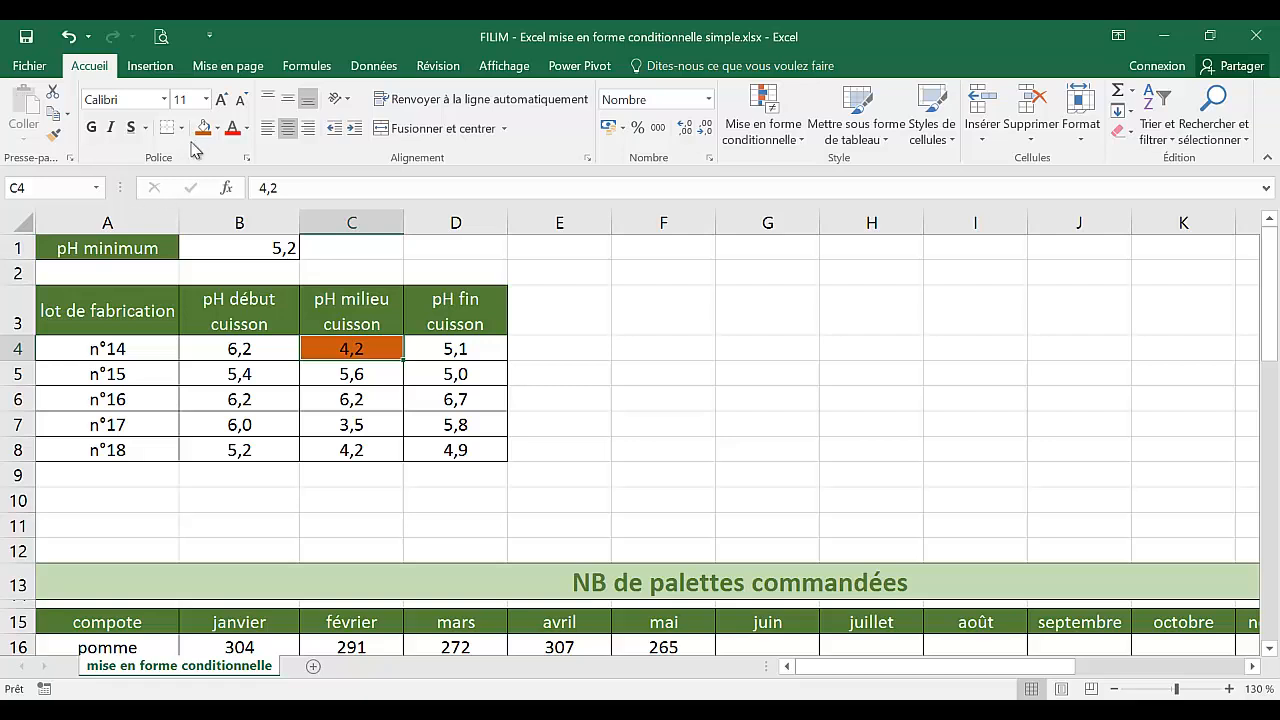
left_click(68, 36)
left_click(684, 471)
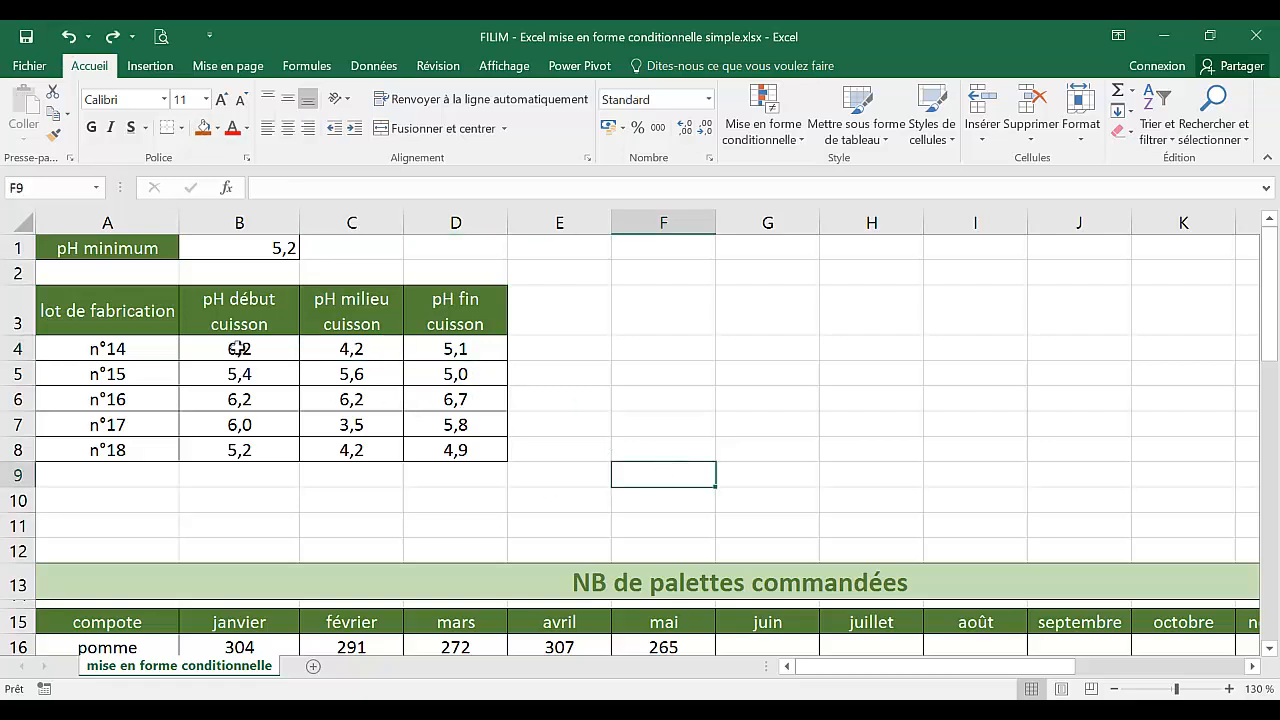
Step: Start a new conditional formatting rule on B4:D8 that formats only cells that contain a given value
left_click_drag(238, 348, 436, 450)
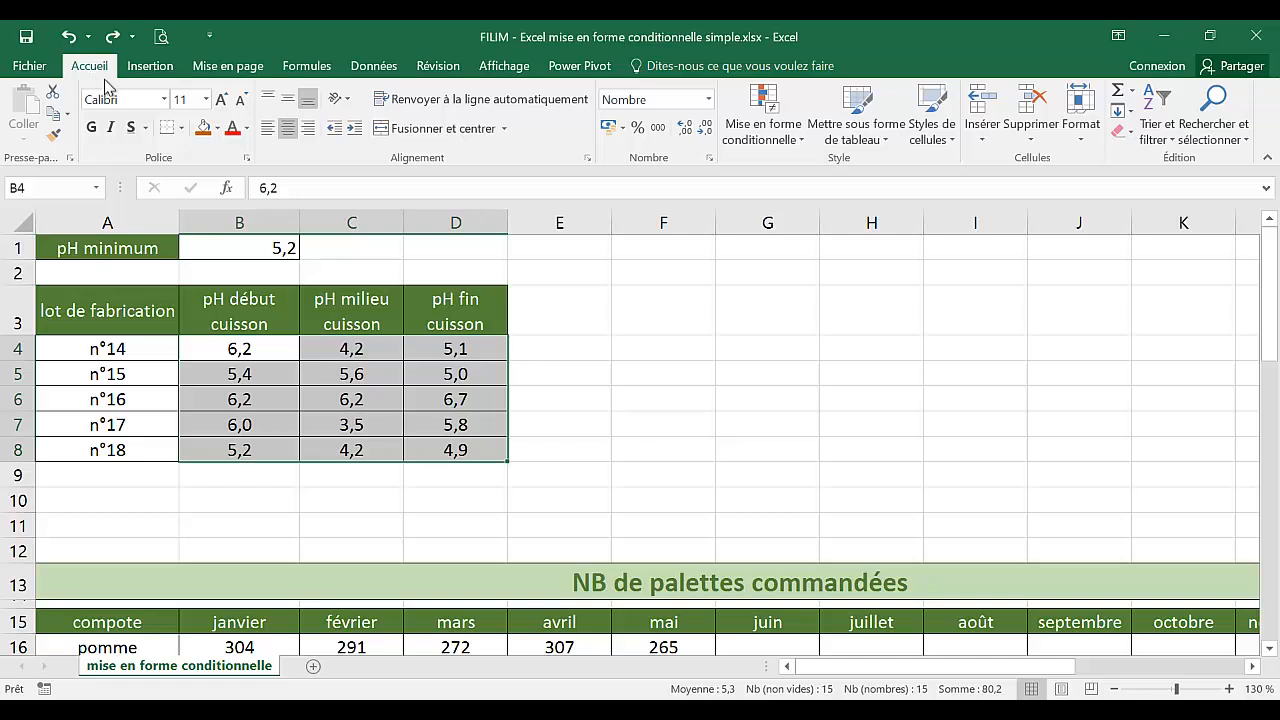
left_click(778, 144)
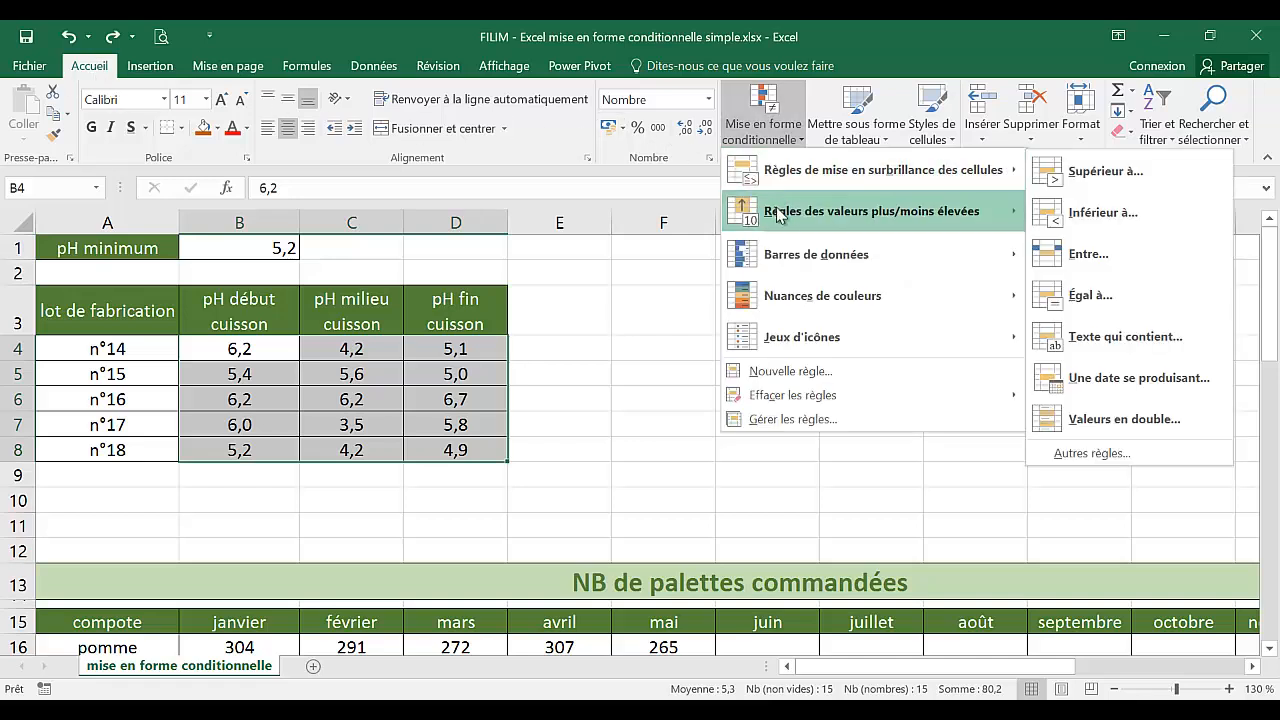
mouse_move(783, 279)
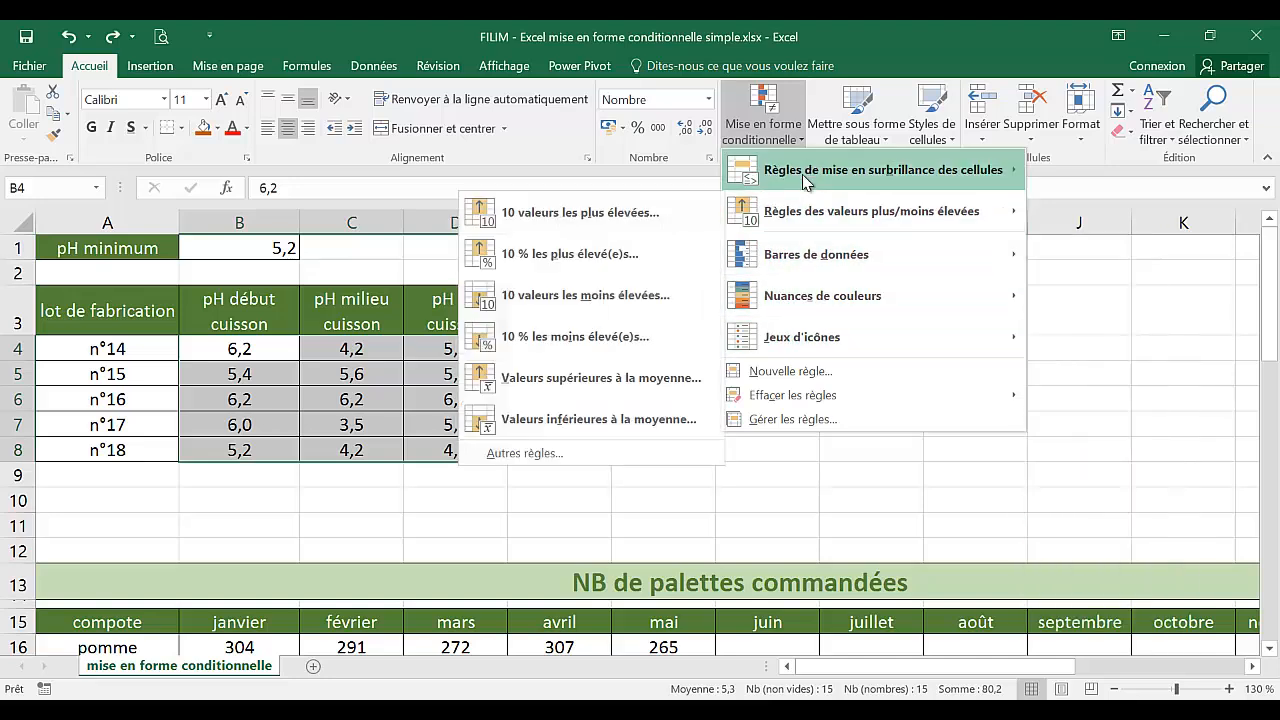
mouse_move(797, 237)
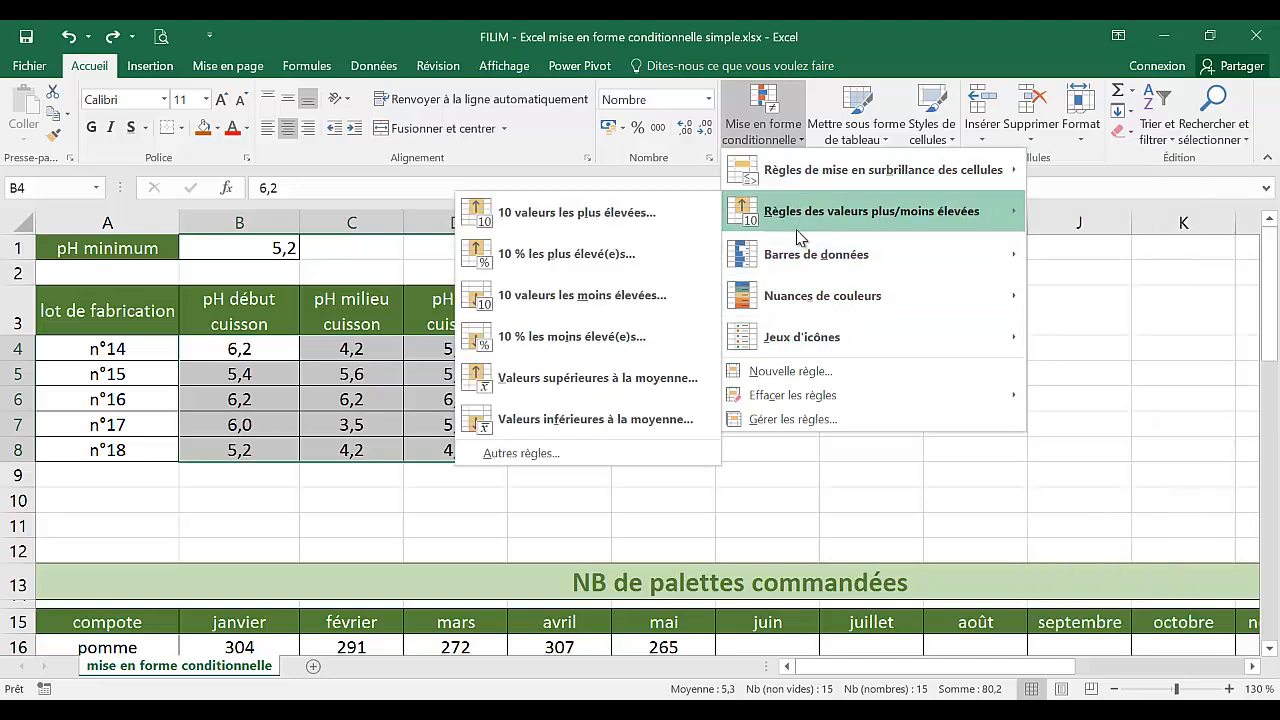
left_click(792, 371)
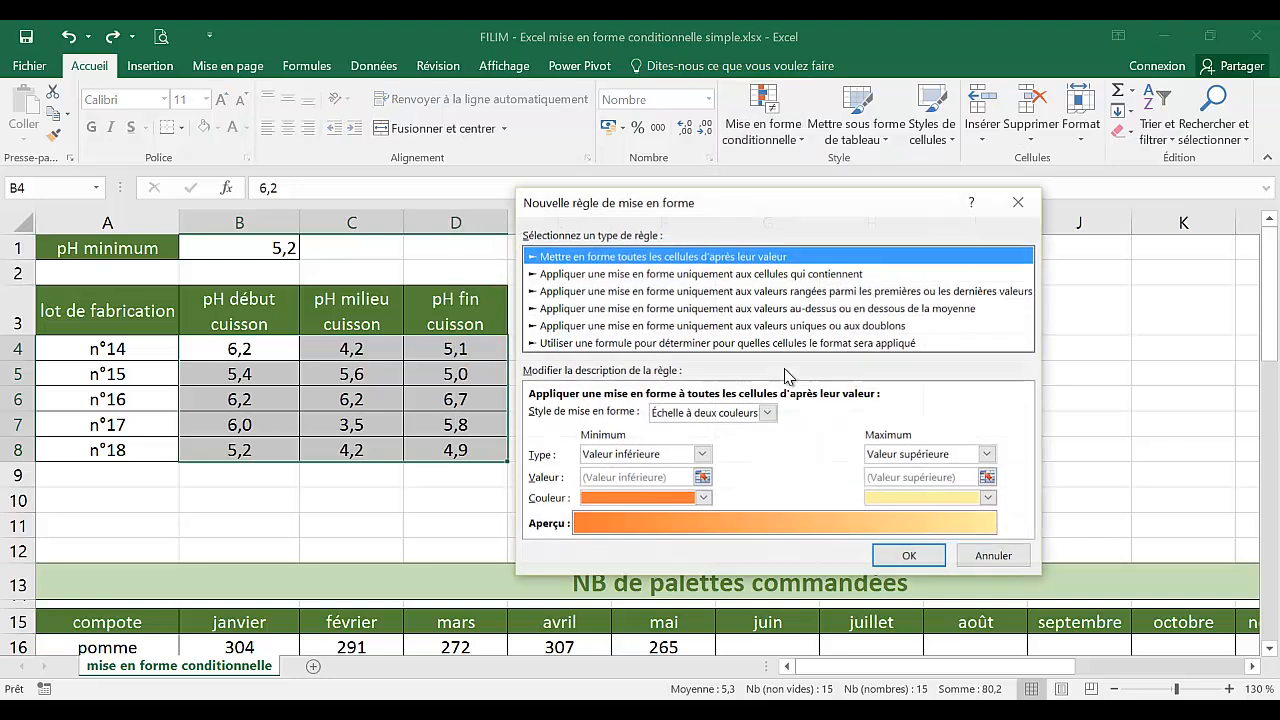
left_click_drag(697, 213, 732, 187)
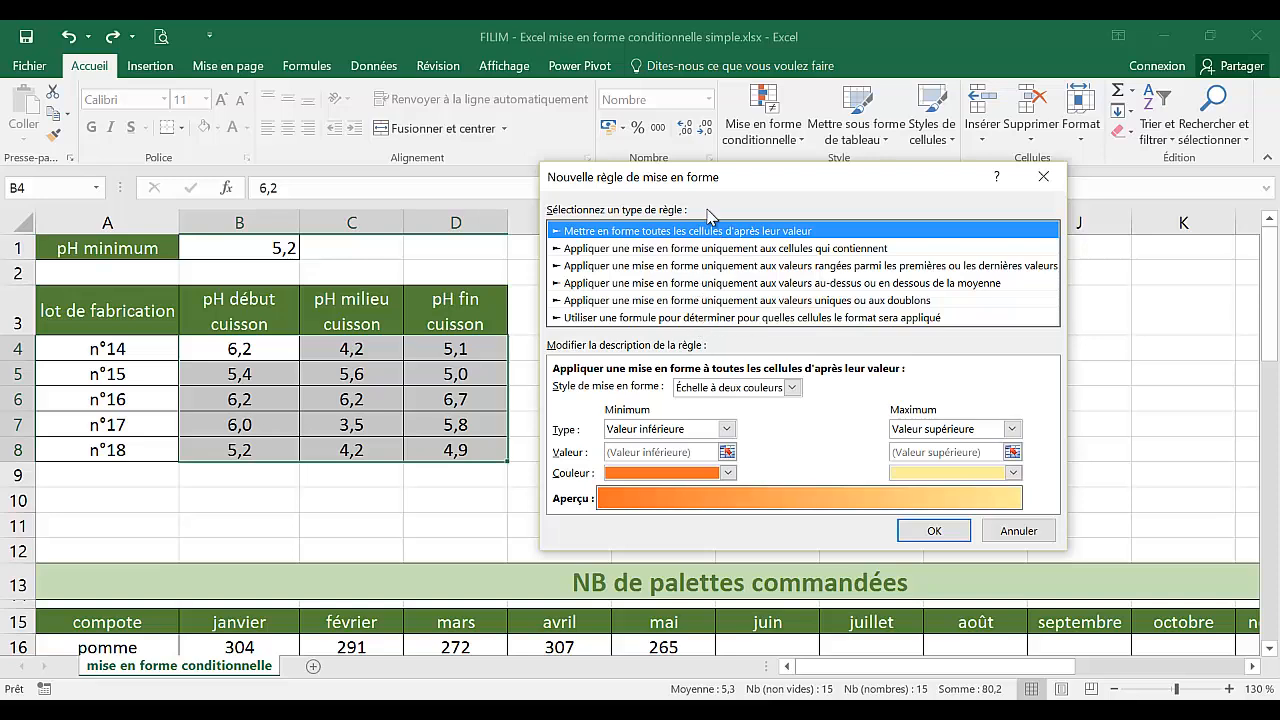
left_click(678, 250)
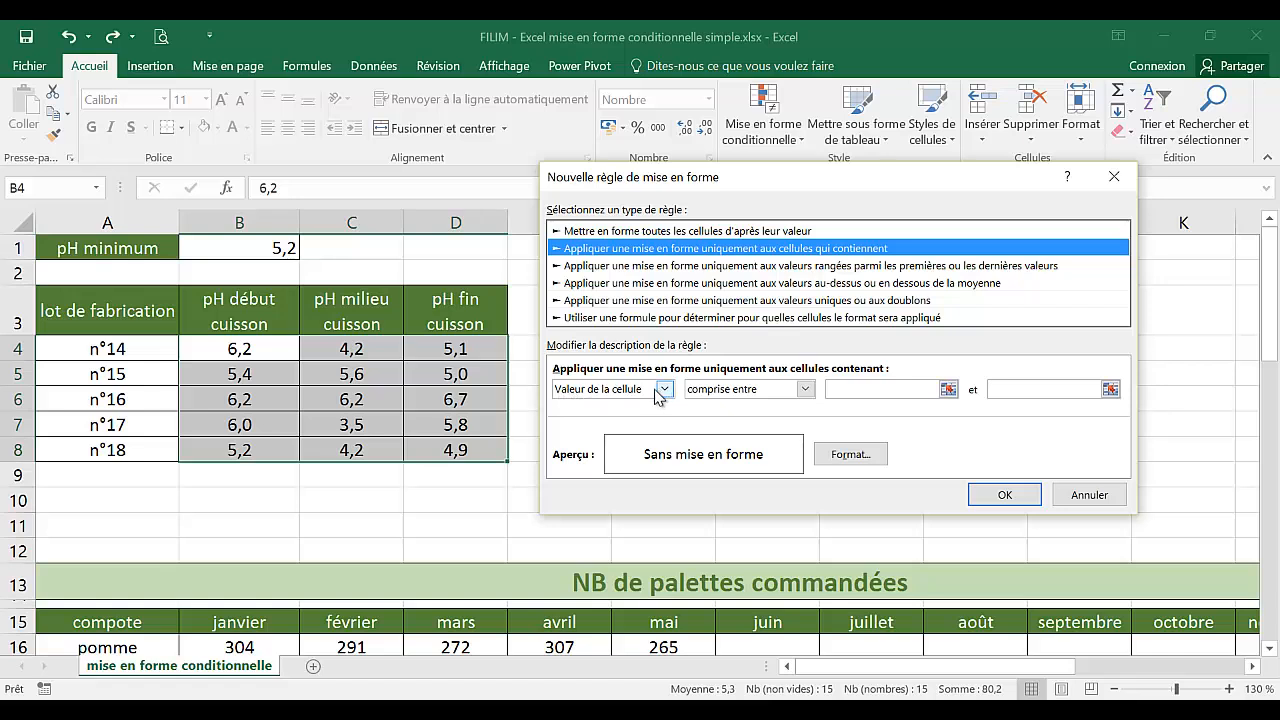
Step: Set the rule's condition to cell value less than or equal to (inférieure ou égale à) =$B$1
left_click(806, 390)
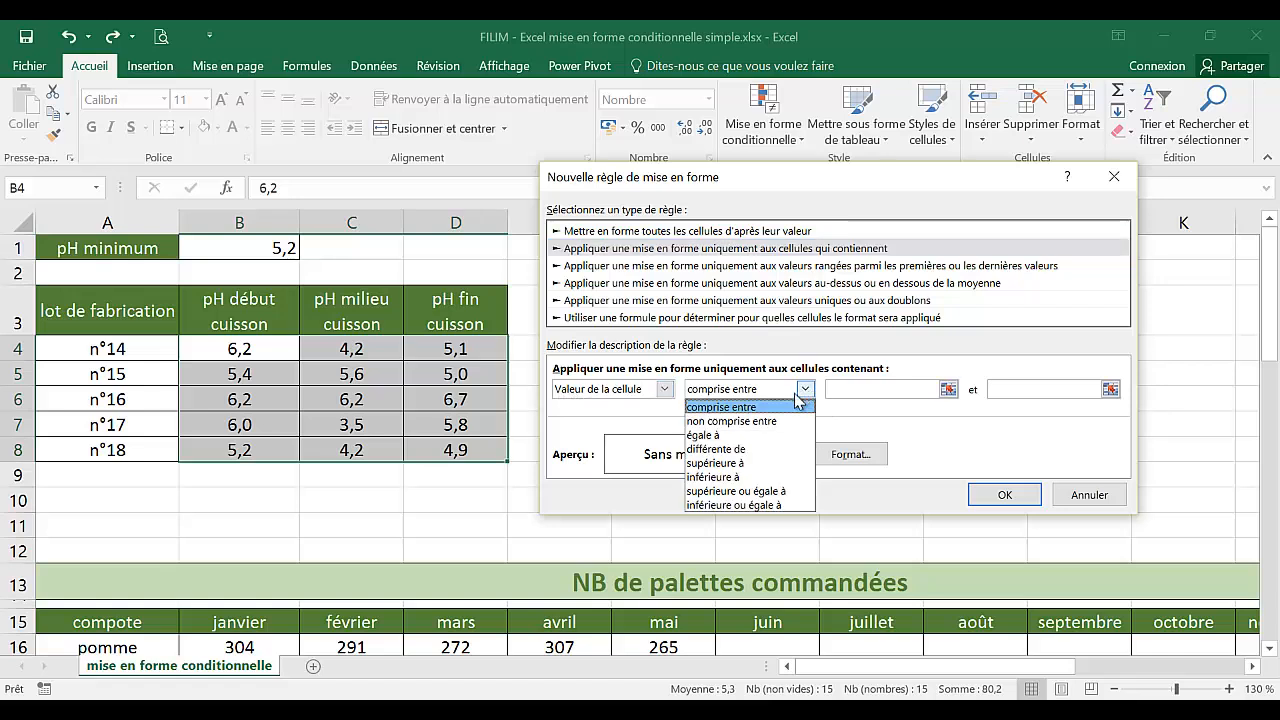
left_click(741, 506)
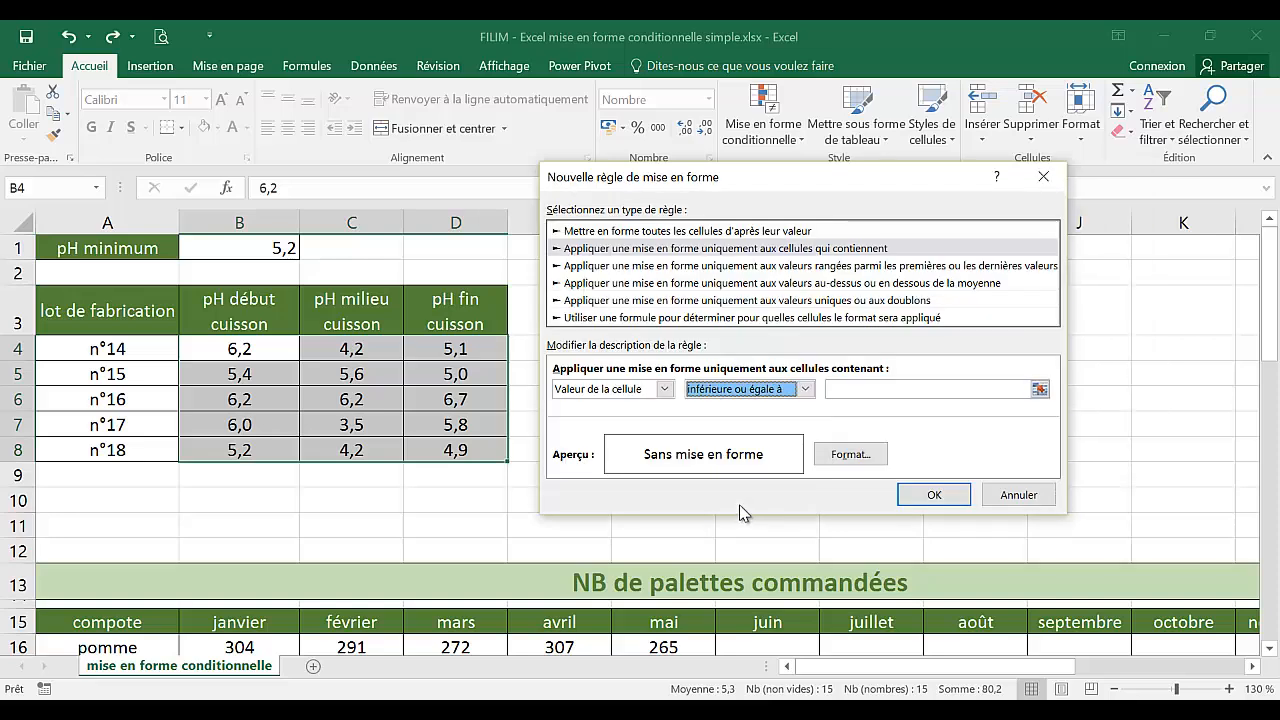
left_click(835, 388)
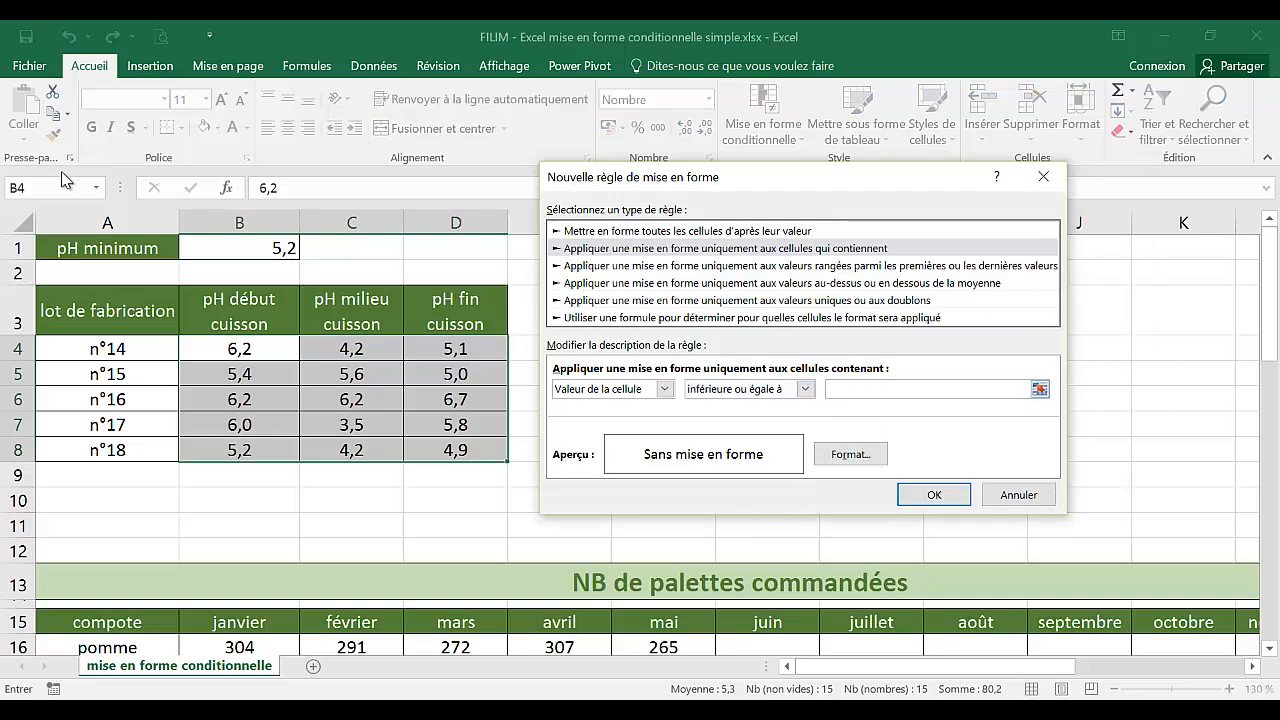
left_click(240, 246)
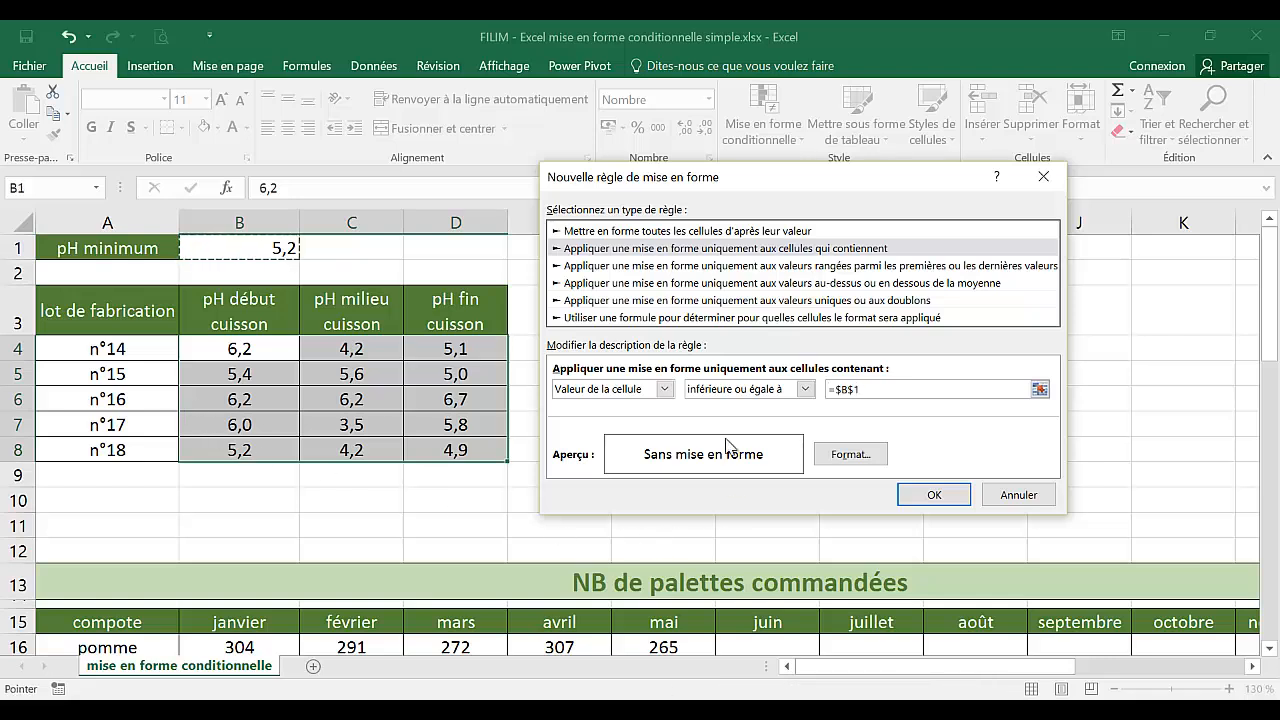
Step: Give the rule a bright red background fill and apply it to the pH readings
left_click(842, 456)
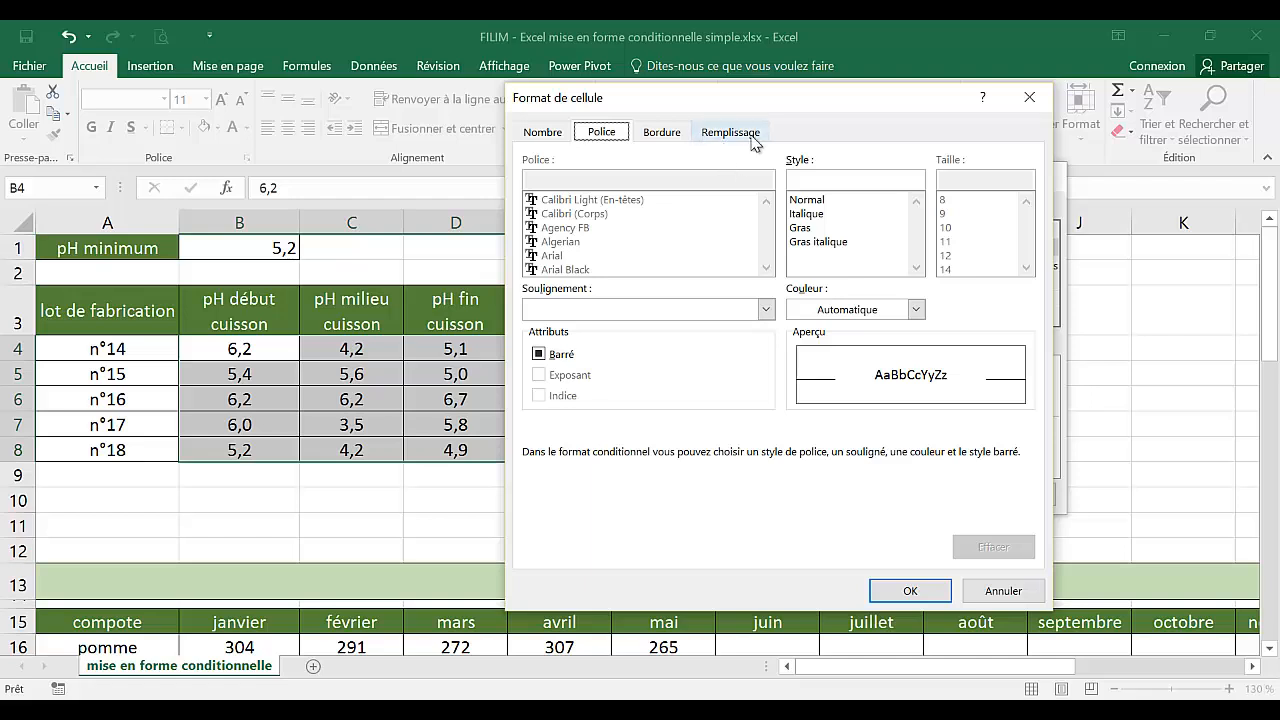
left_click(745, 132)
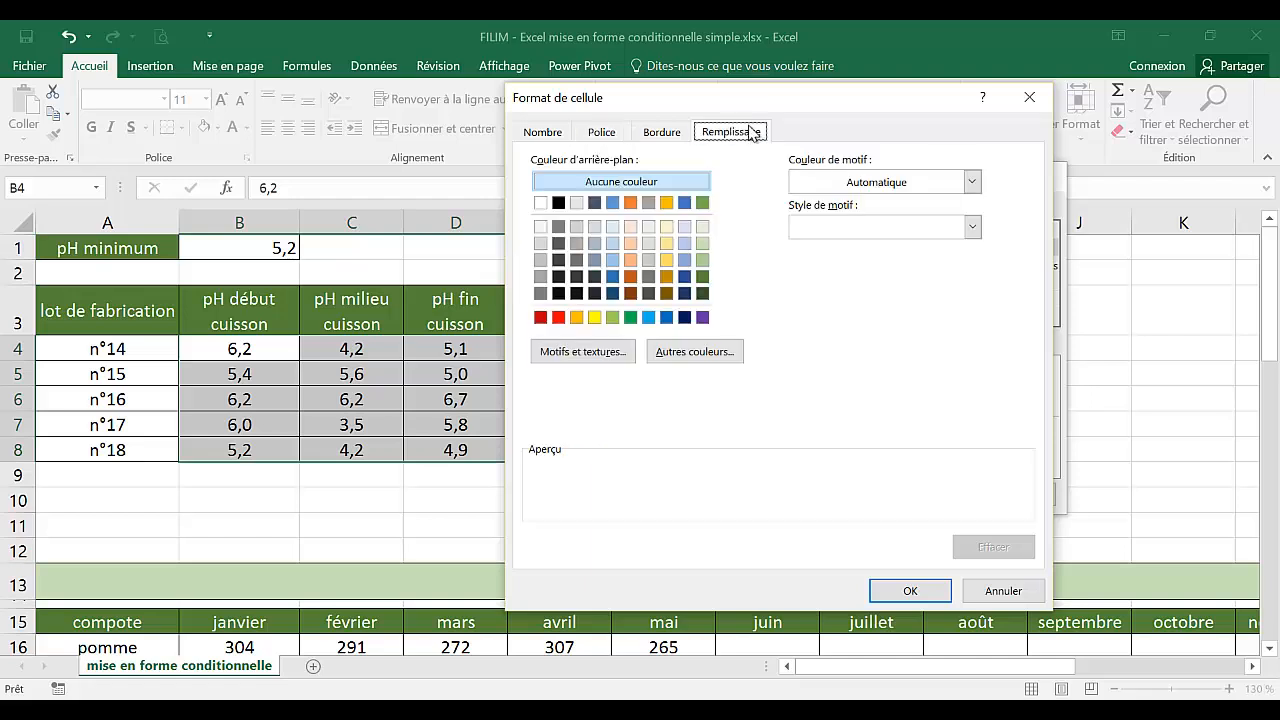
left_click(558, 319)
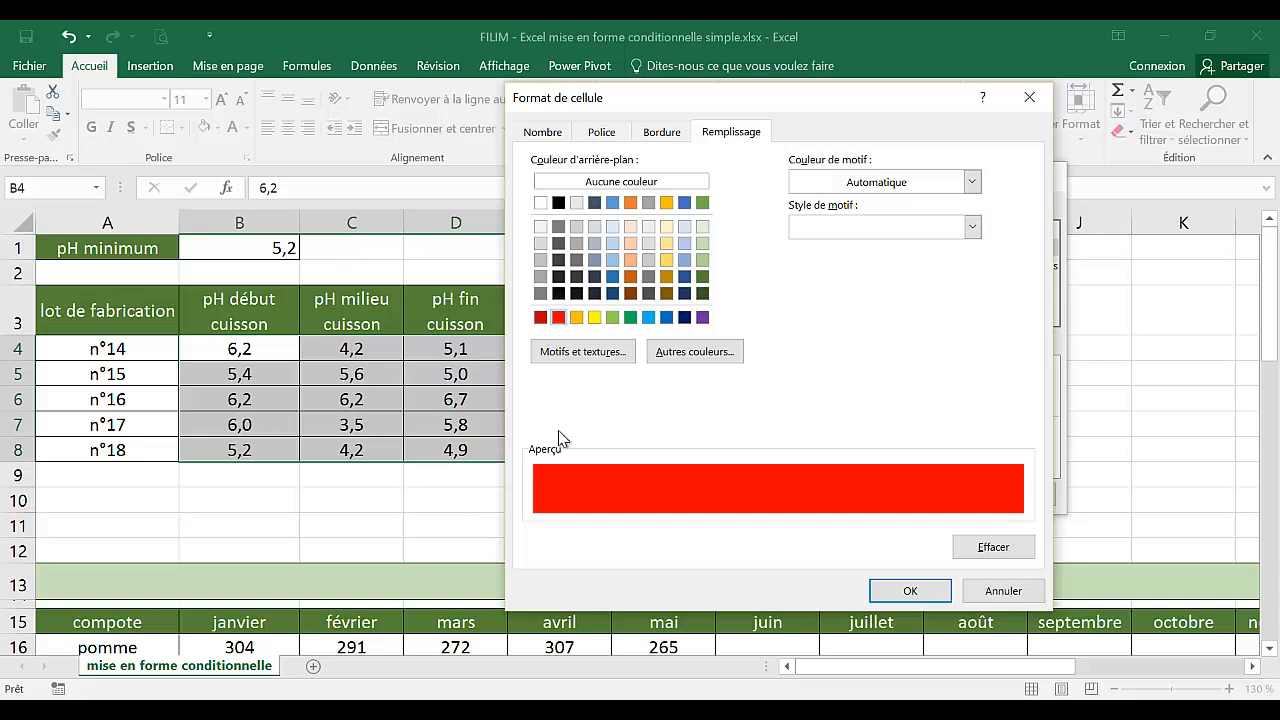
left_click(921, 592)
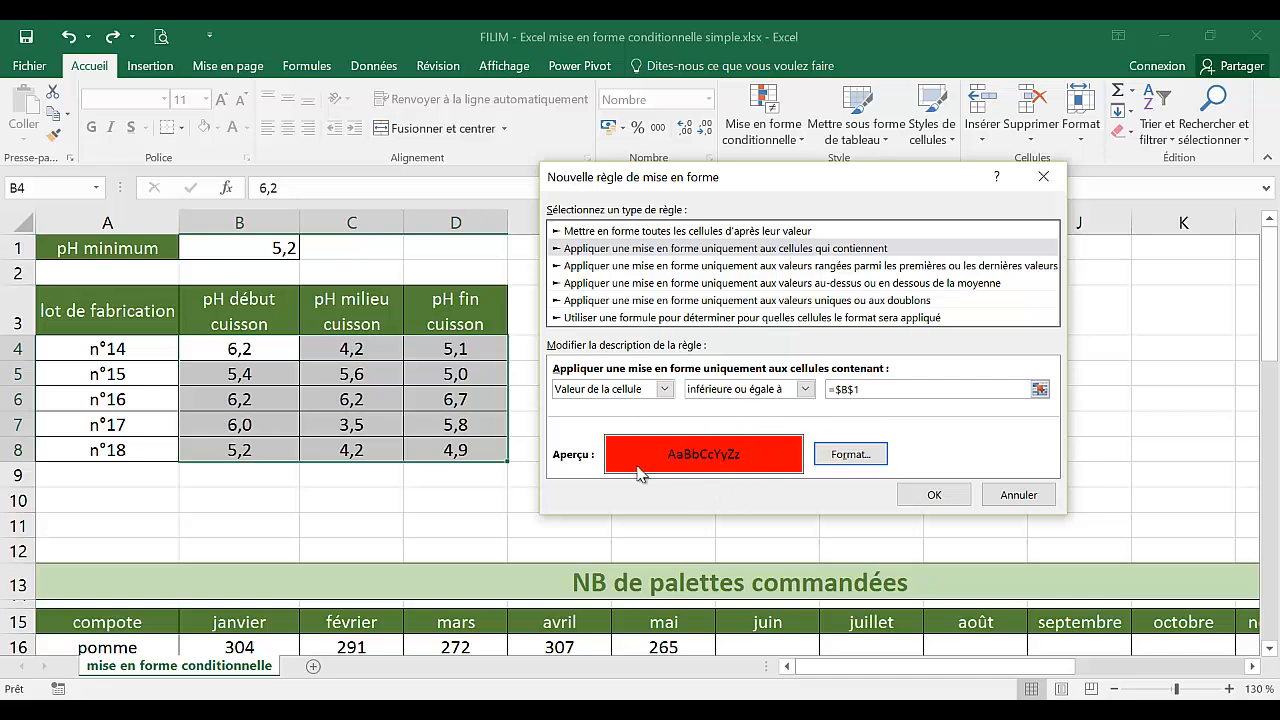
left_click(924, 497)
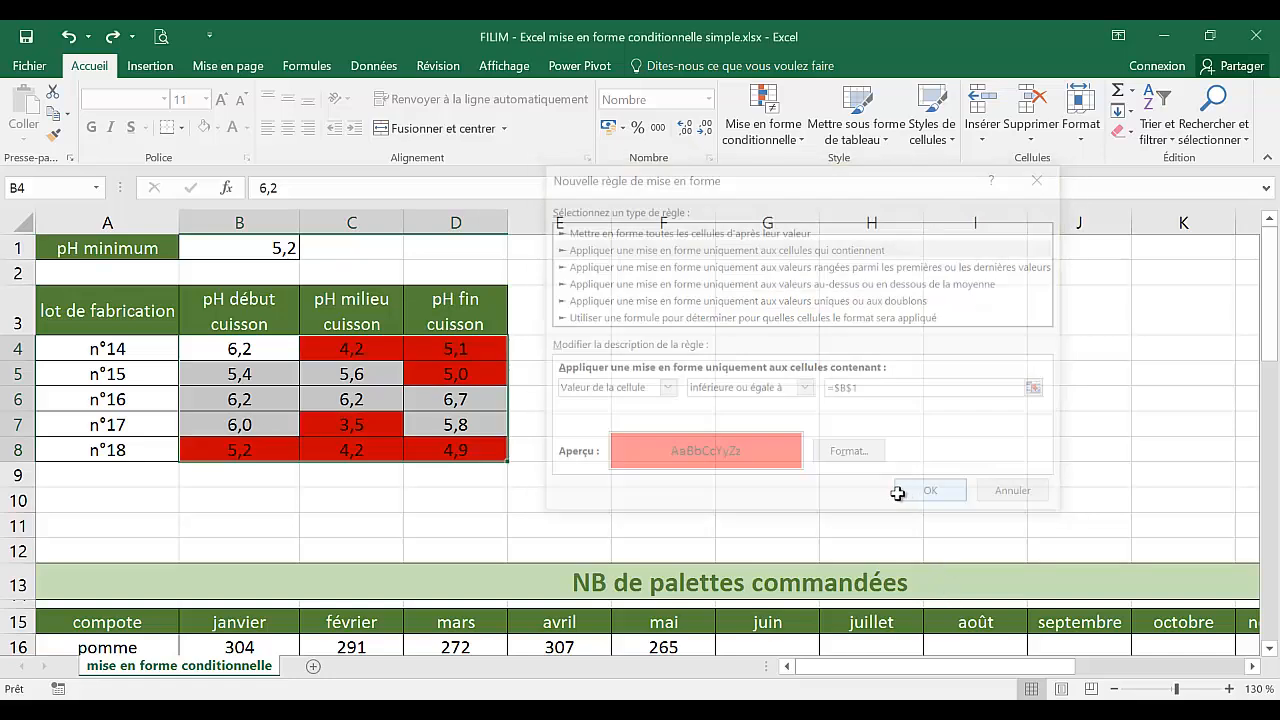
left_click(603, 396)
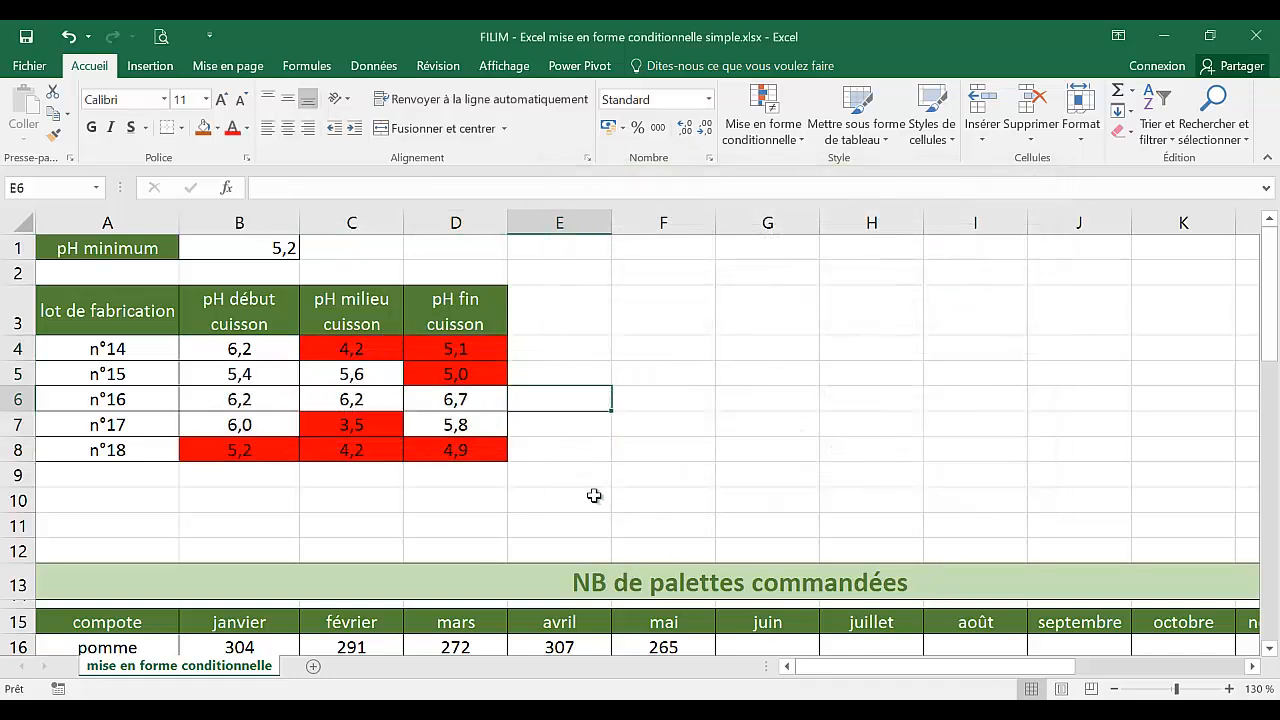
Step: Test the rule by setting the pH minimum in B1 to 4, and undo that change
left_click(243, 247)
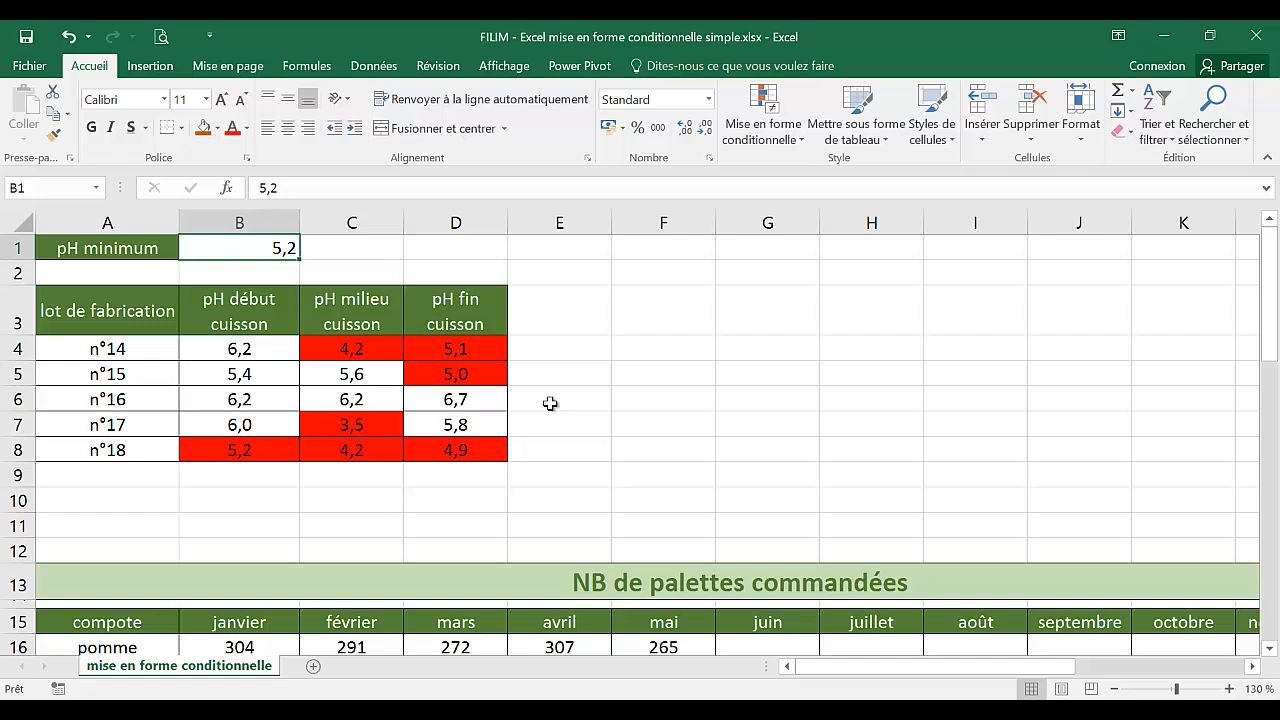
type("4")
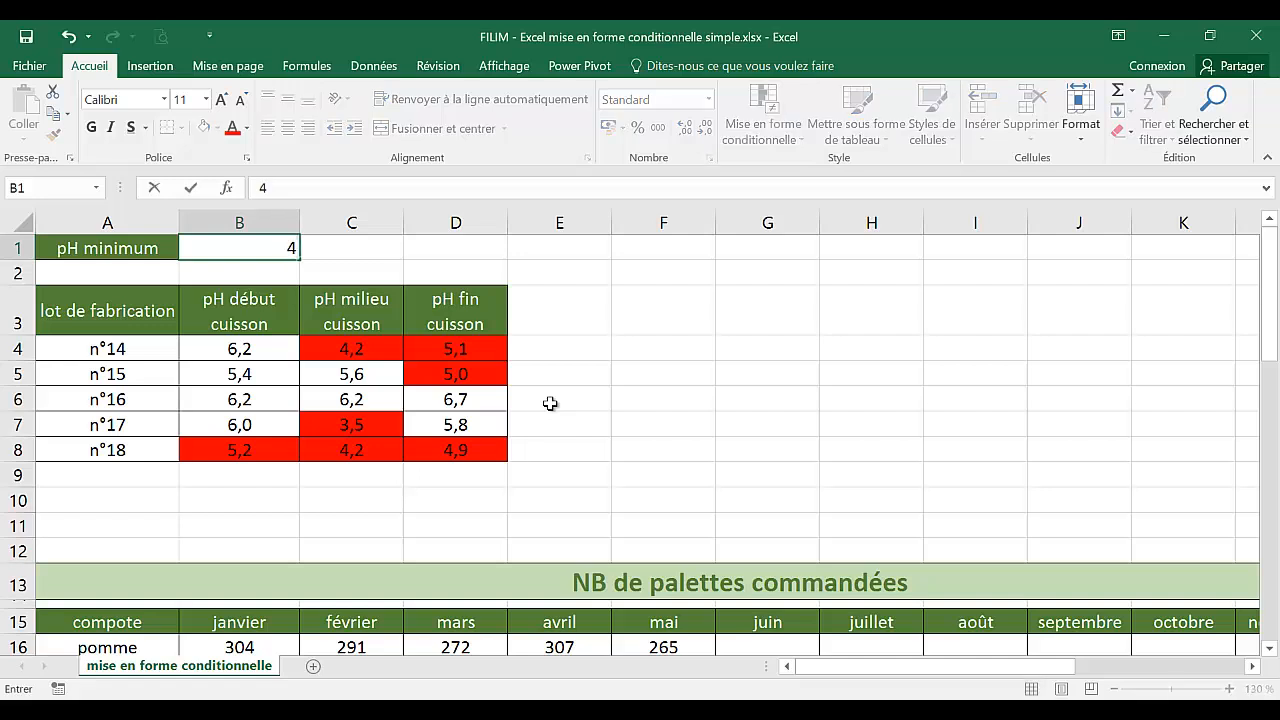
key("Return")
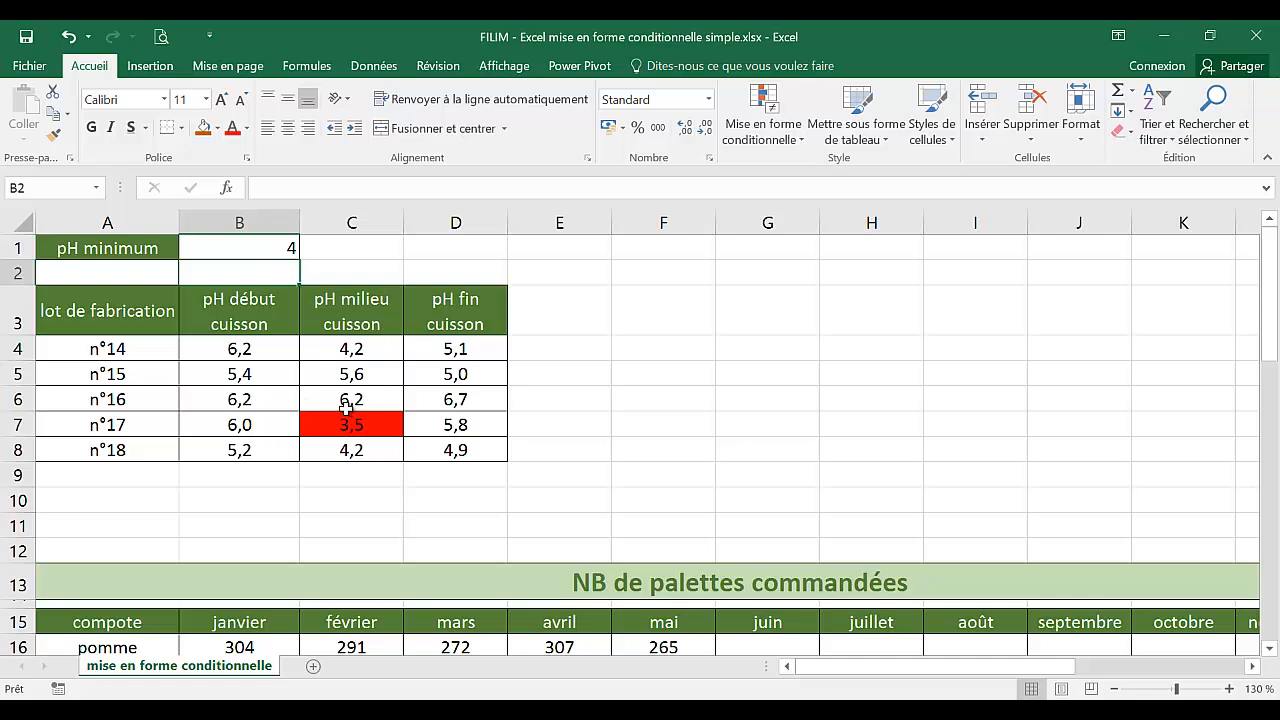
left_click(67, 36)
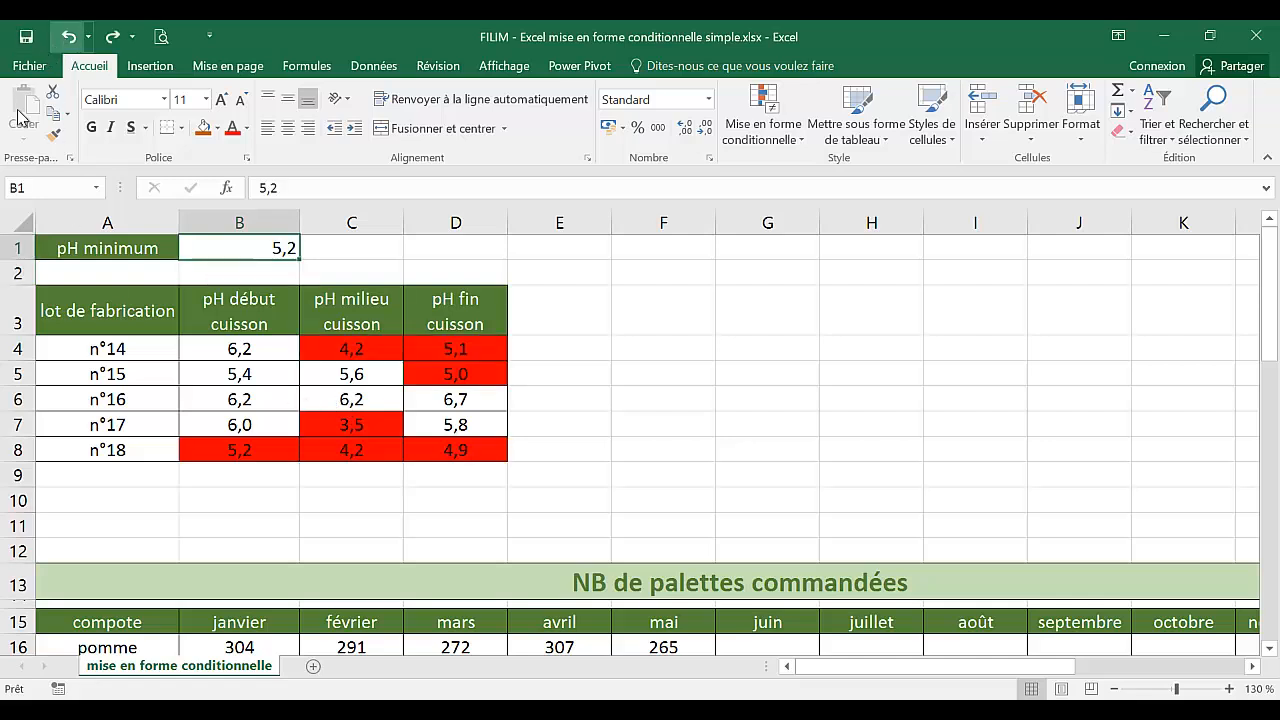
Step: Examine the ordered pallets table by compote and month, along with its alert thresholds and targets in columns O and P
left_click(686, 406)
scroll(683, 431, "down", 3)
scroll(683, 431, "down", 1)
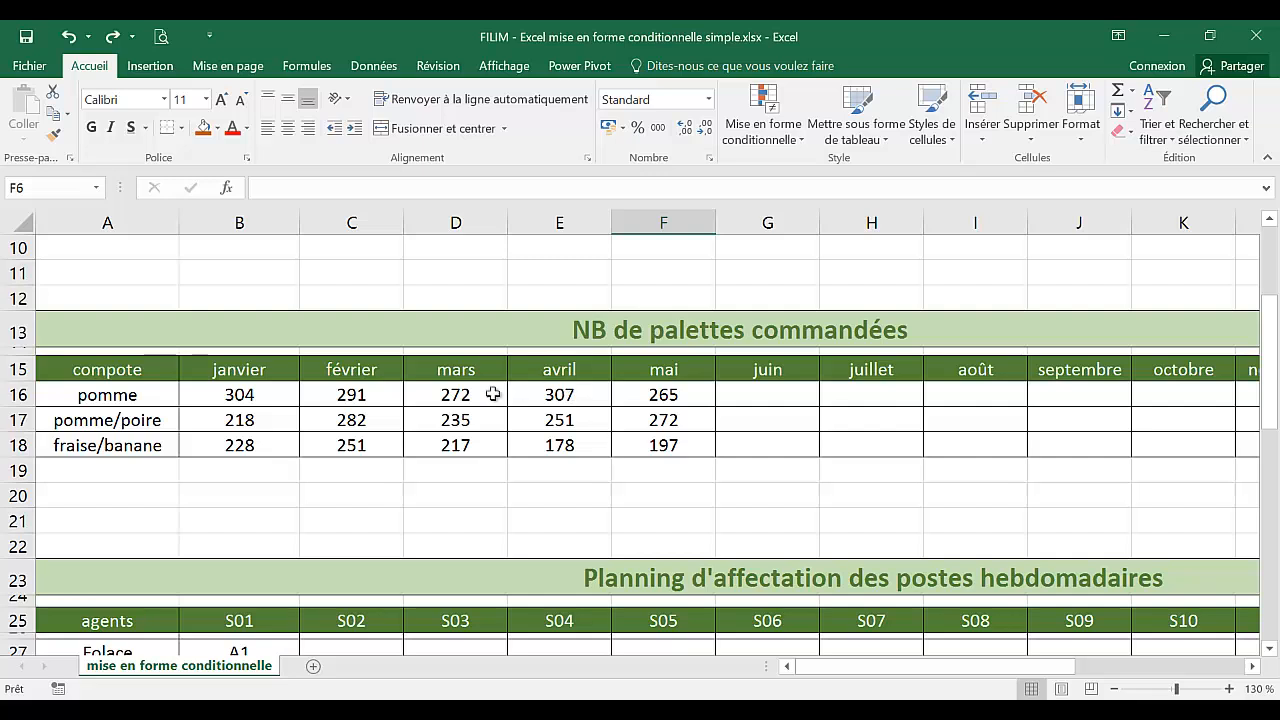
left_click(227, 395)
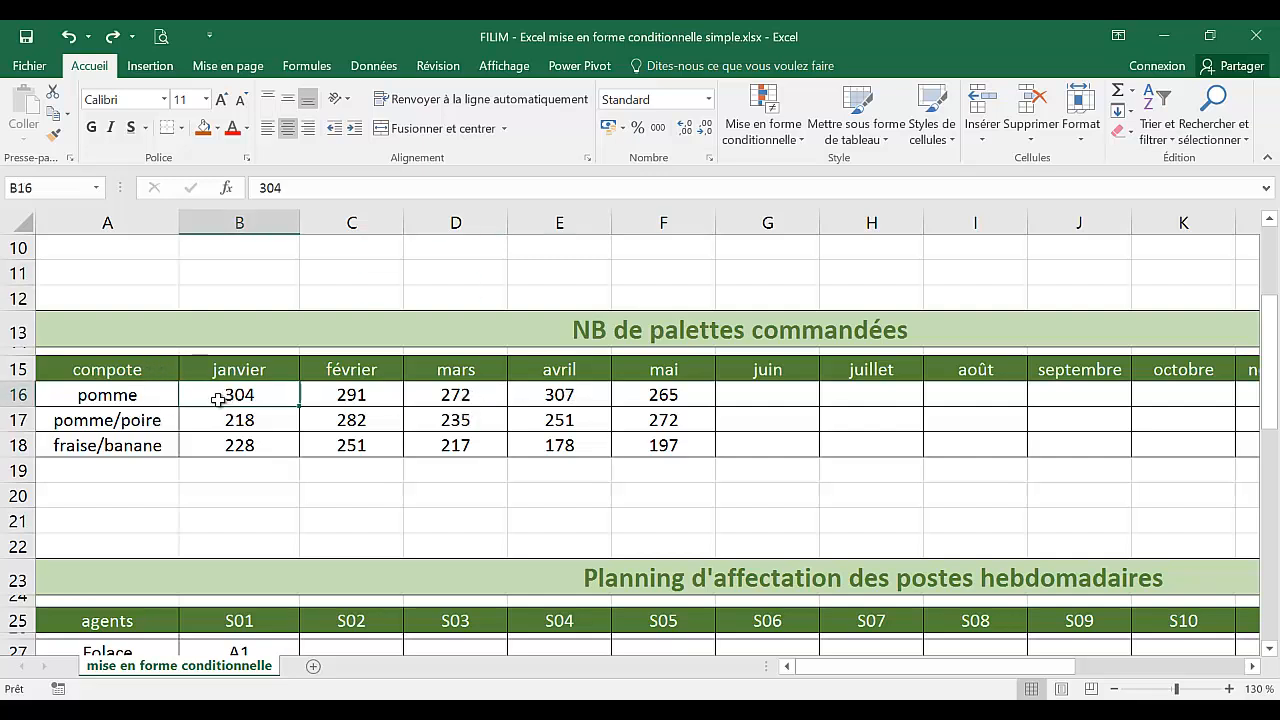
left_click(150, 395)
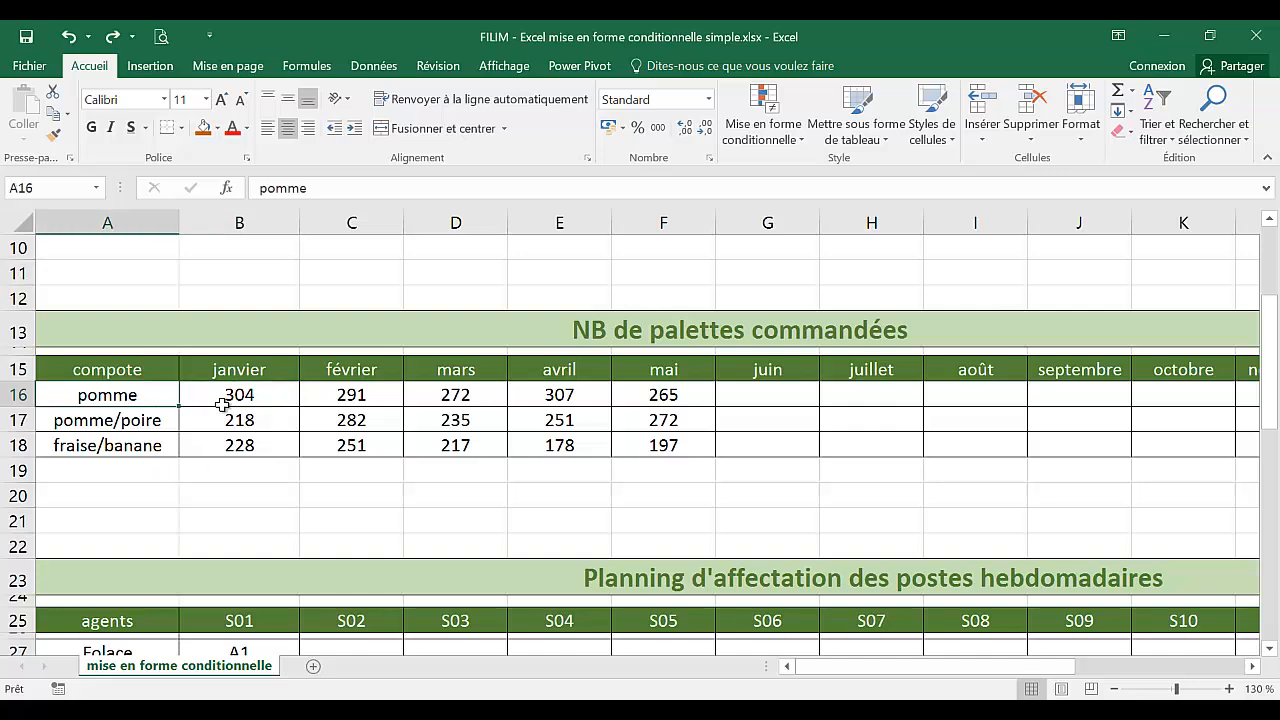
left_click_drag(888, 666, 1090, 688)
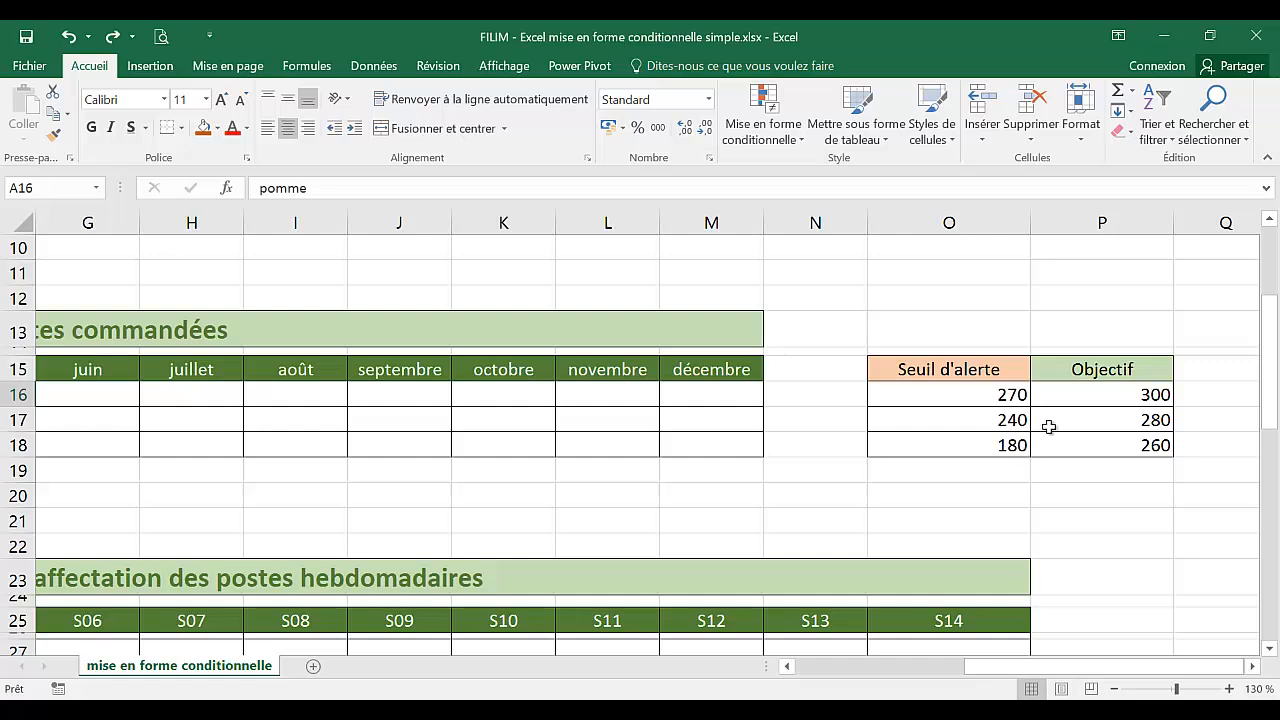
left_click(981, 394)
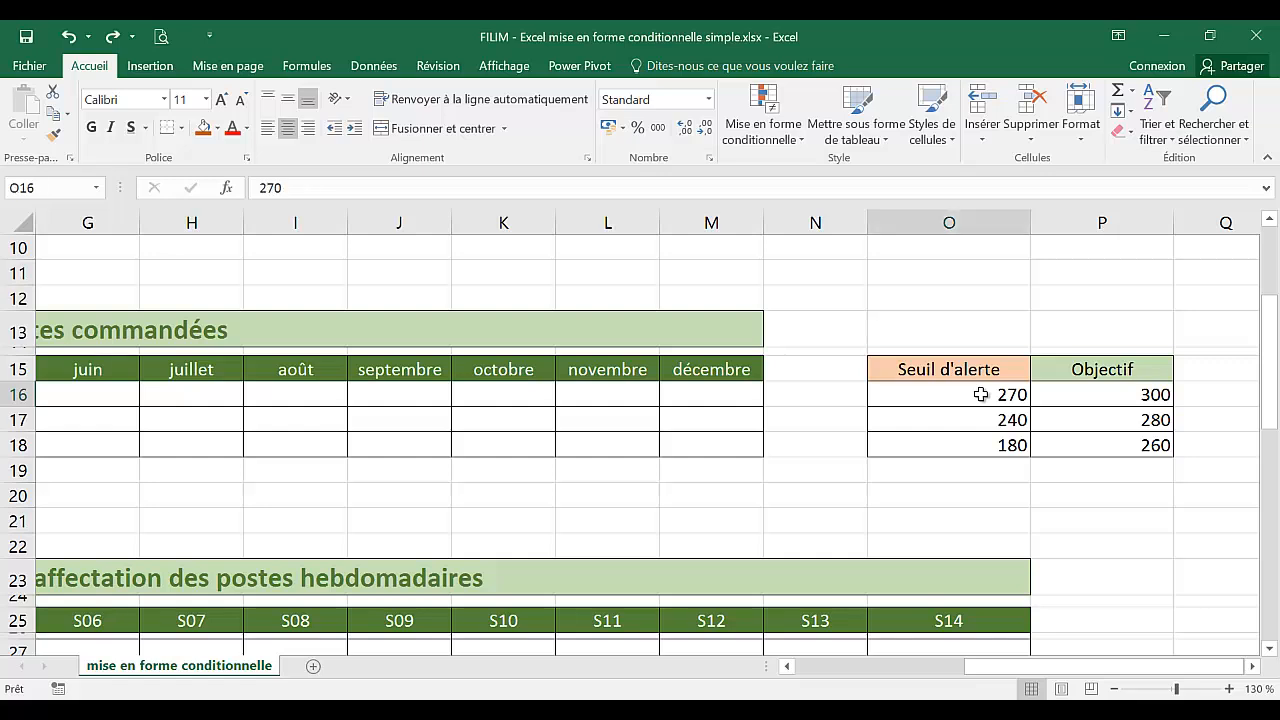
left_click(1085, 392)
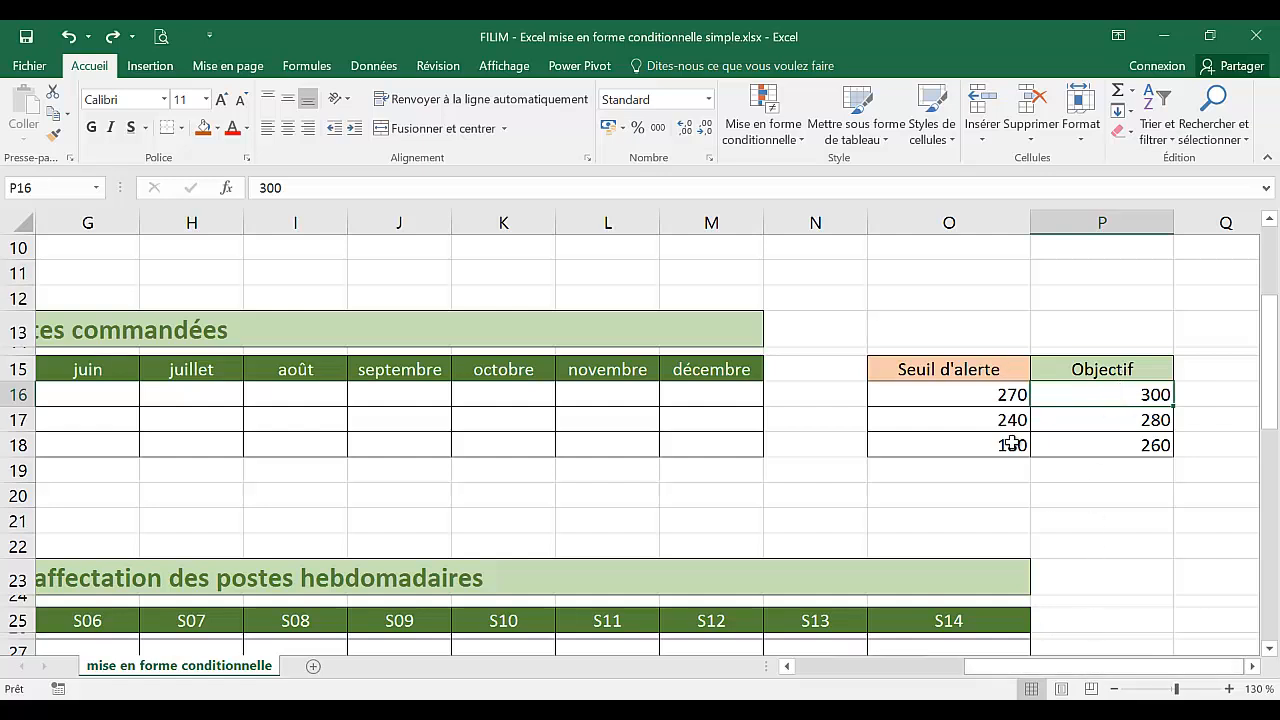
left_click_drag(1106, 674, 905, 670)
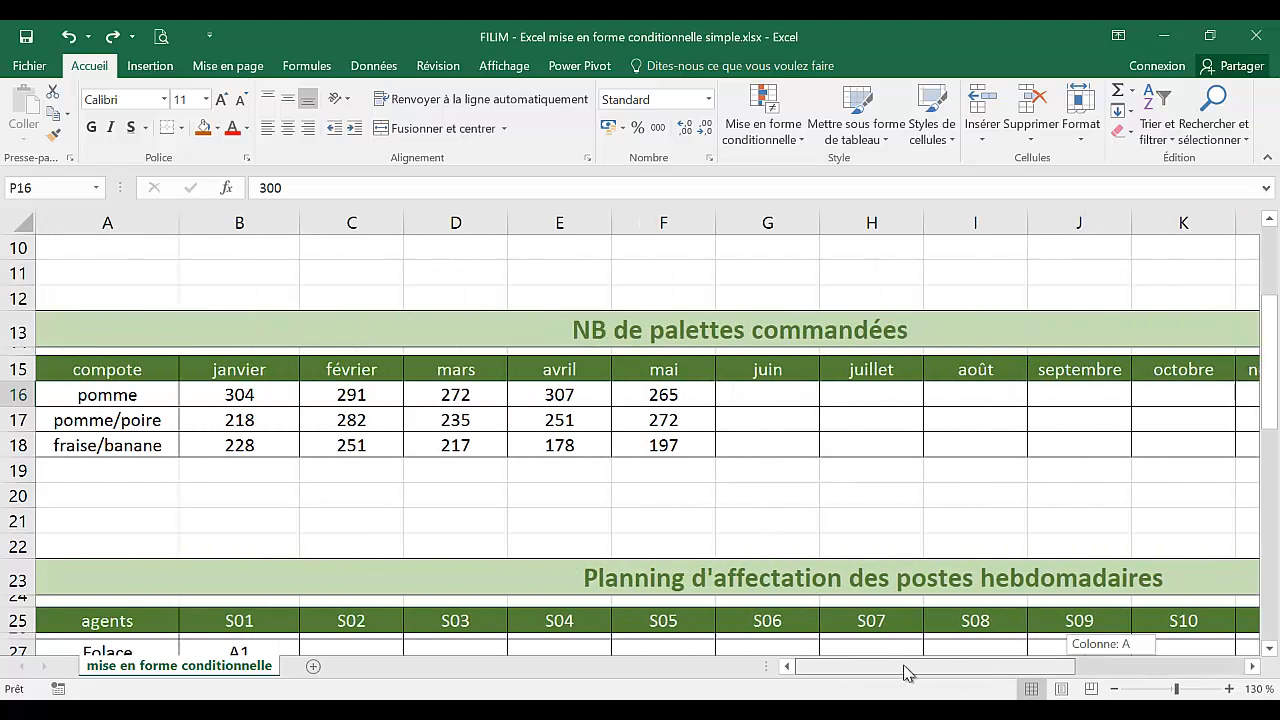
left_click(95, 395)
left_click(95, 420)
left_click(97, 440)
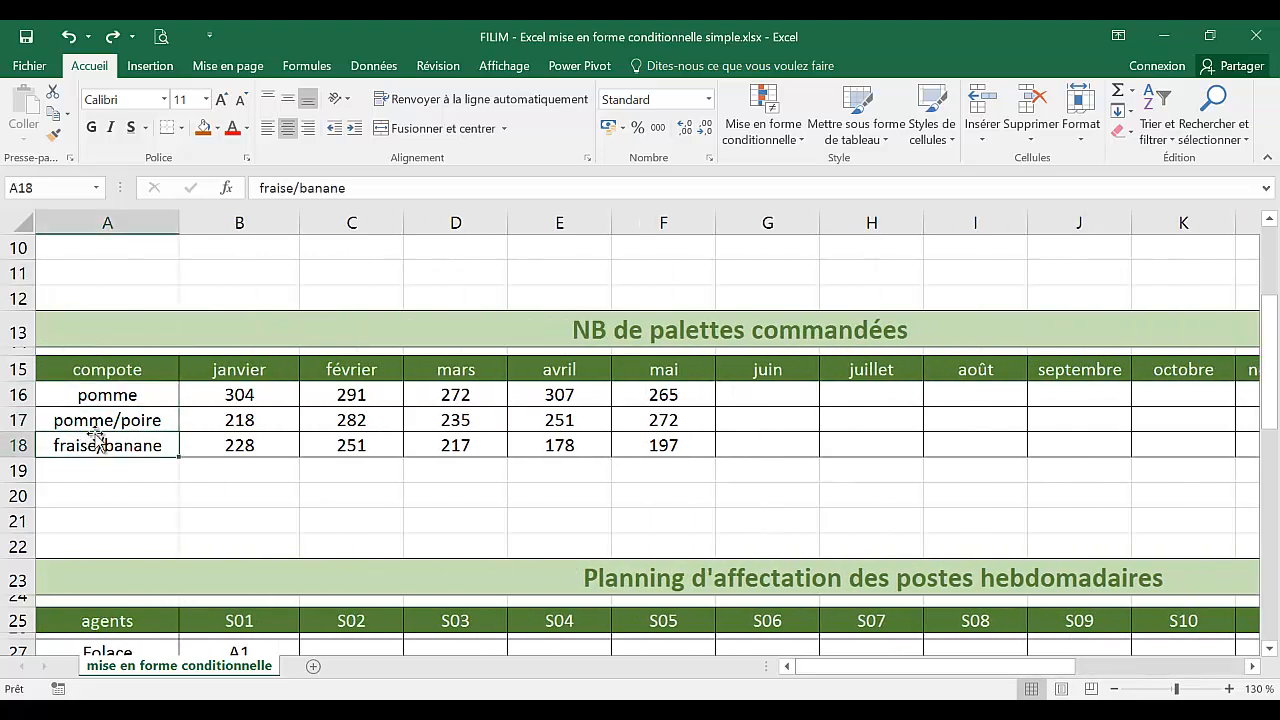
left_click(110, 398)
left_click(250, 400)
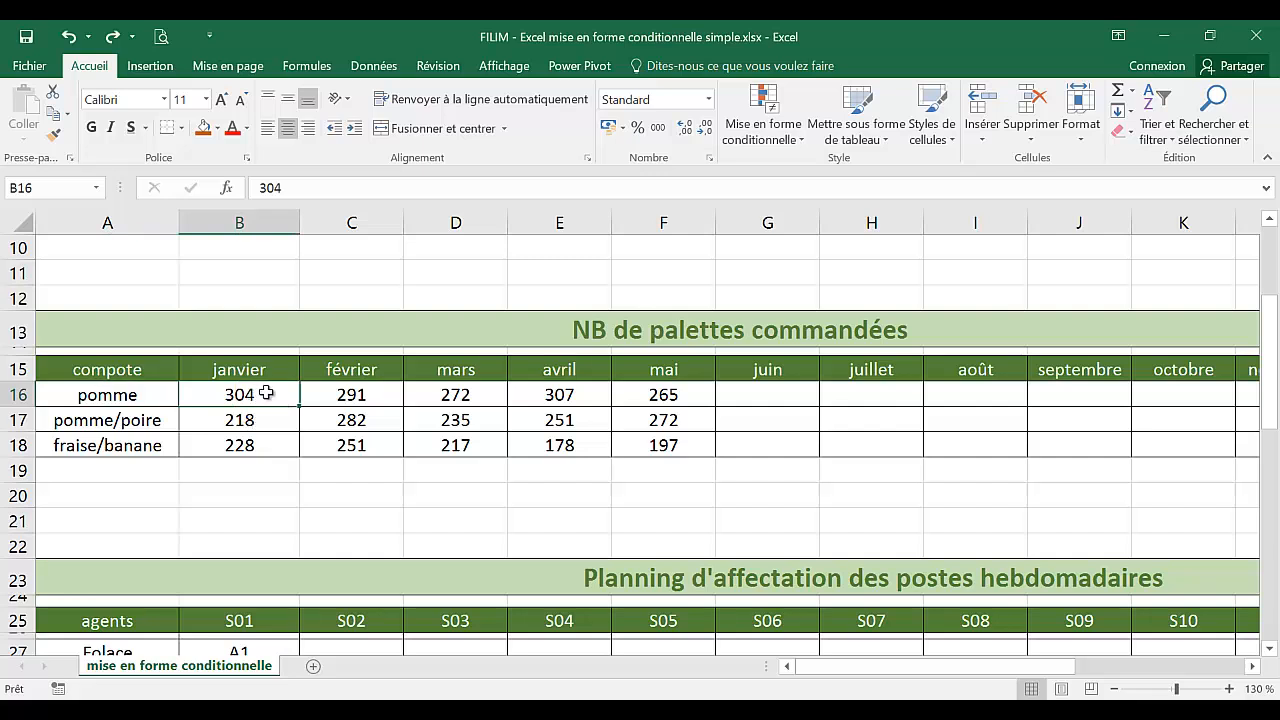
left_click_drag(235, 393, 450, 396)
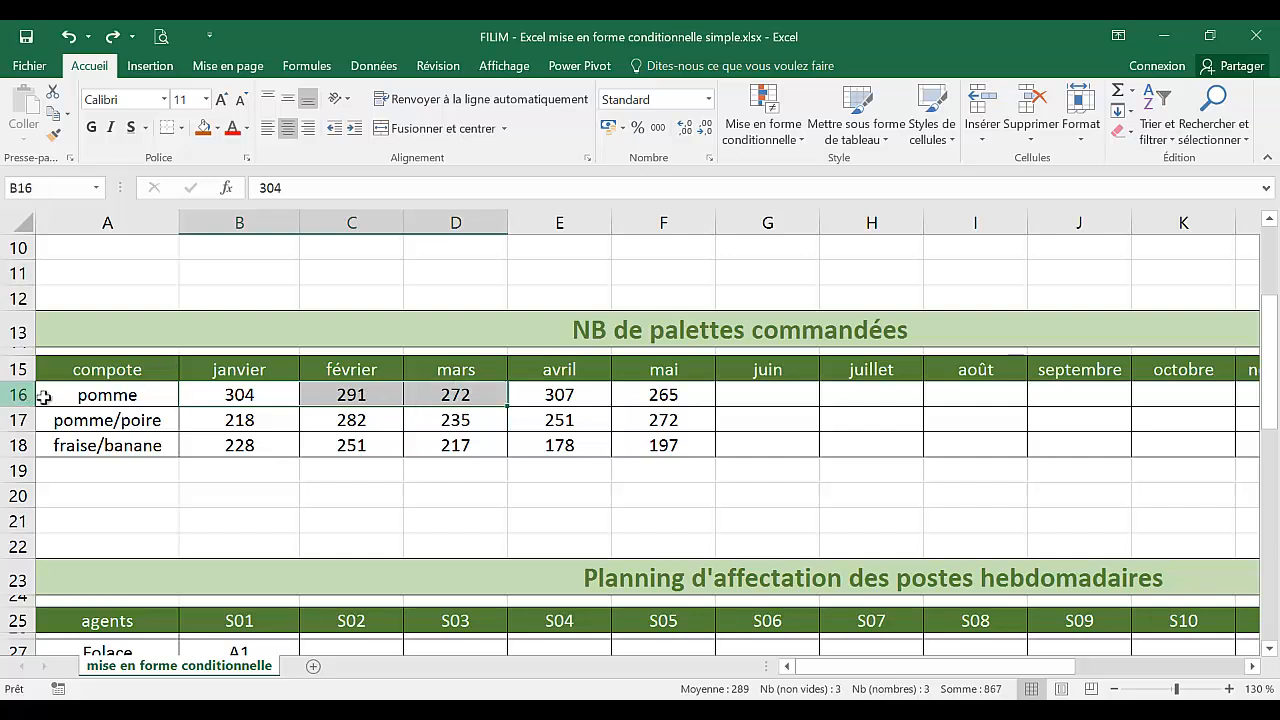
key("Down")
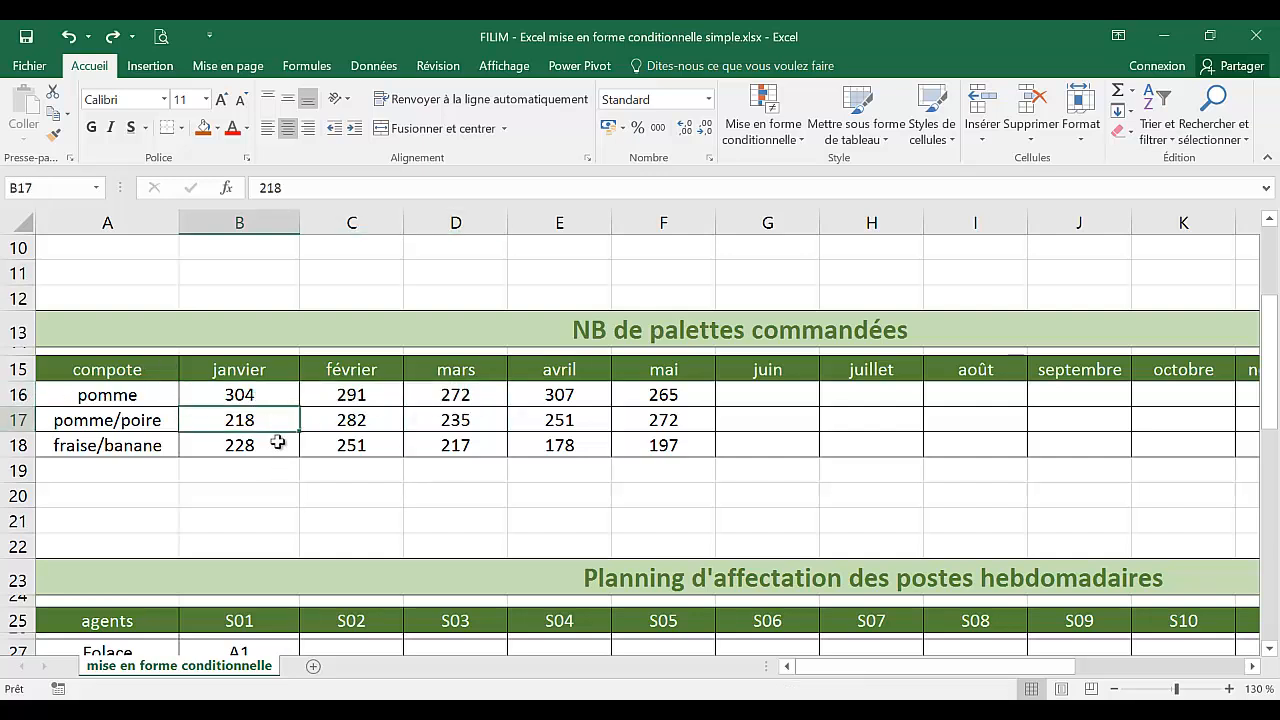
Step: Start a new conditional formatting rule on the pomme row B16:M16 that formats only cells that contain a given value
left_click_drag(280, 393, 994, 388)
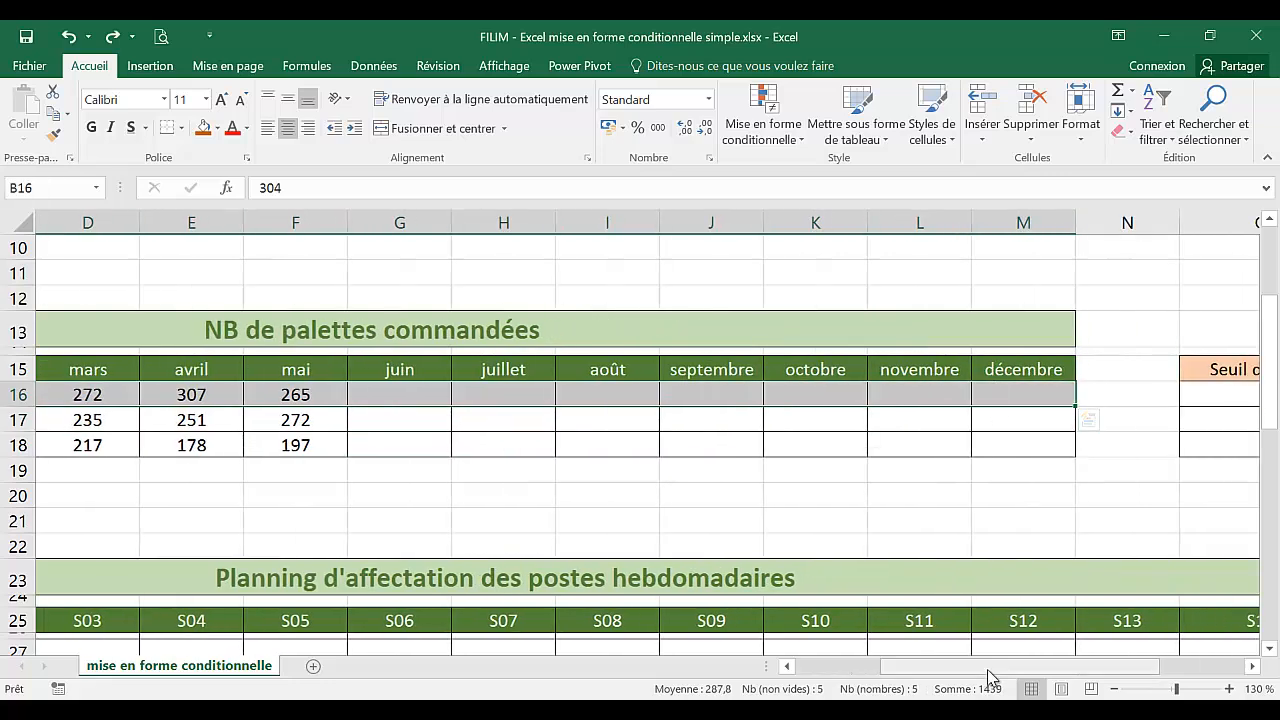
left_click_drag(990, 667, 1100, 668)
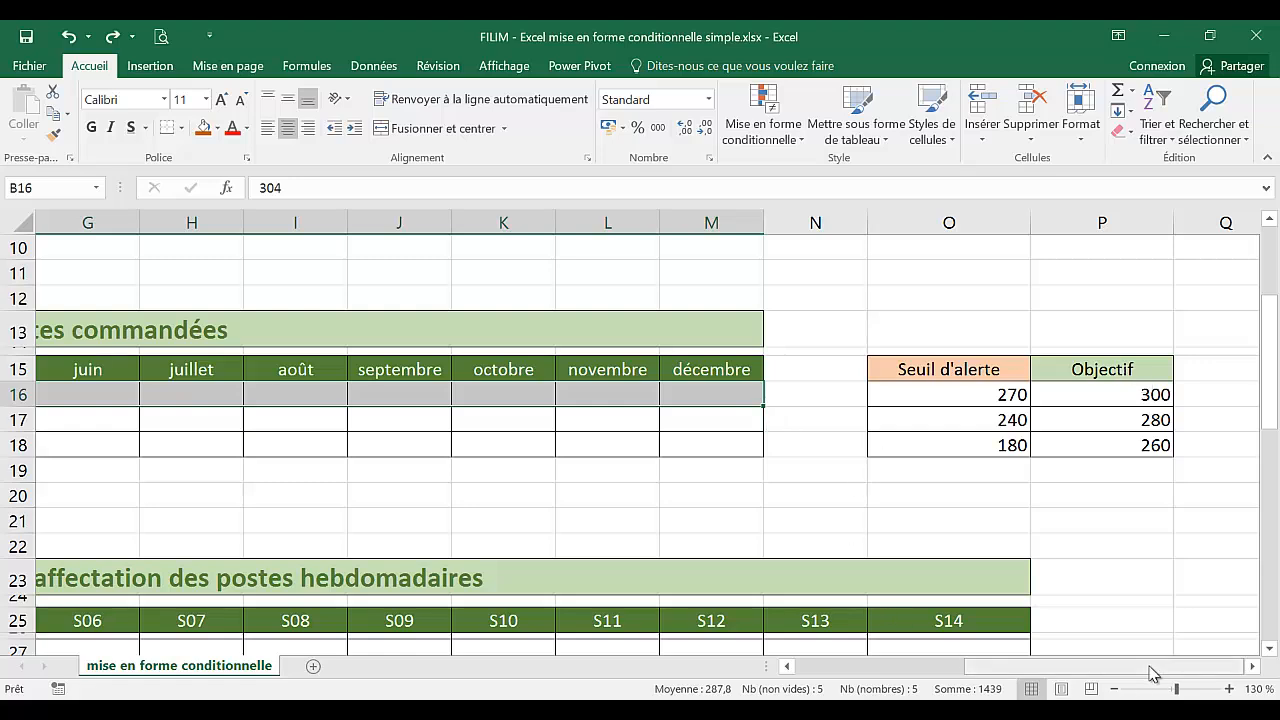
left_click_drag(1150, 676, 1110, 668)
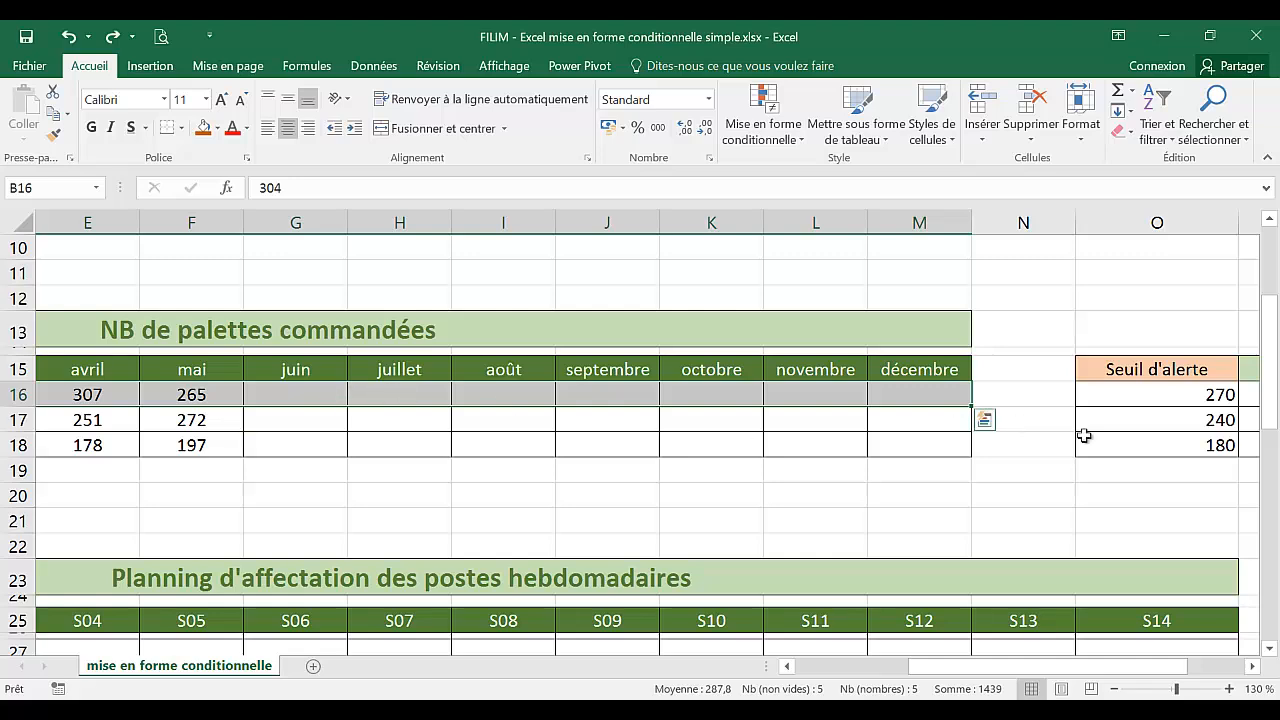
left_click_drag(1000, 668, 822, 668)
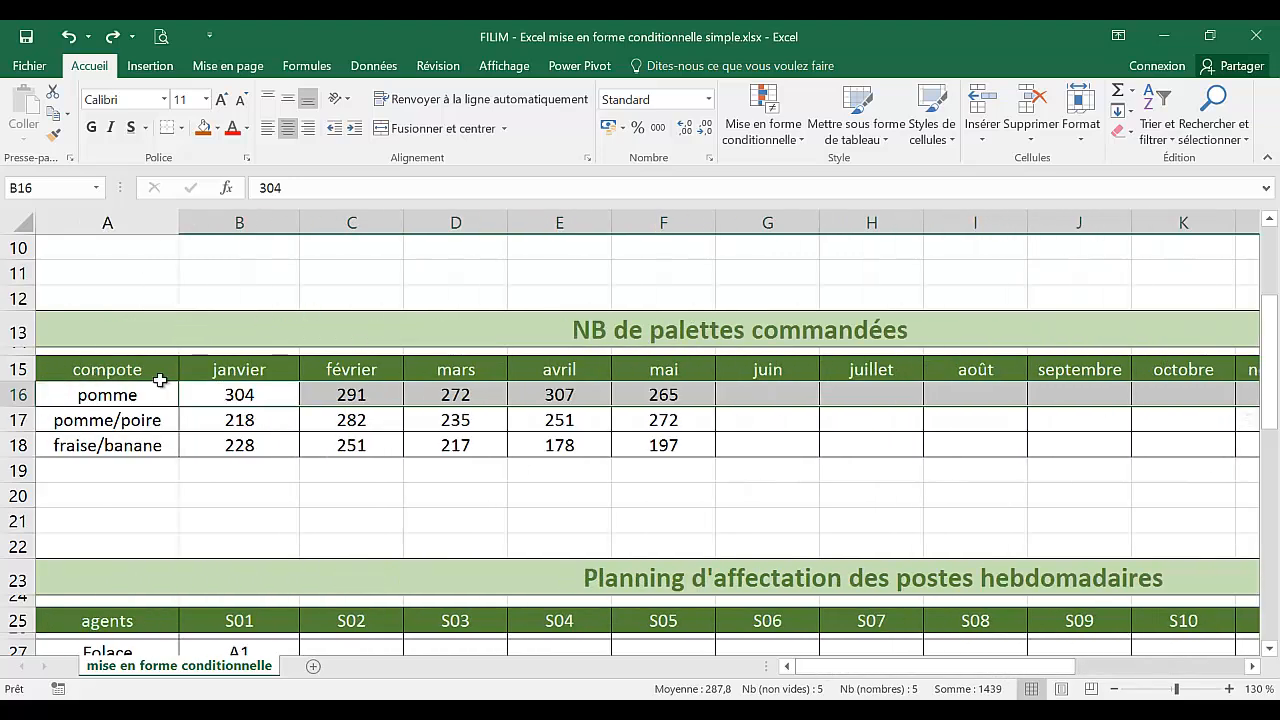
left_click(762, 124)
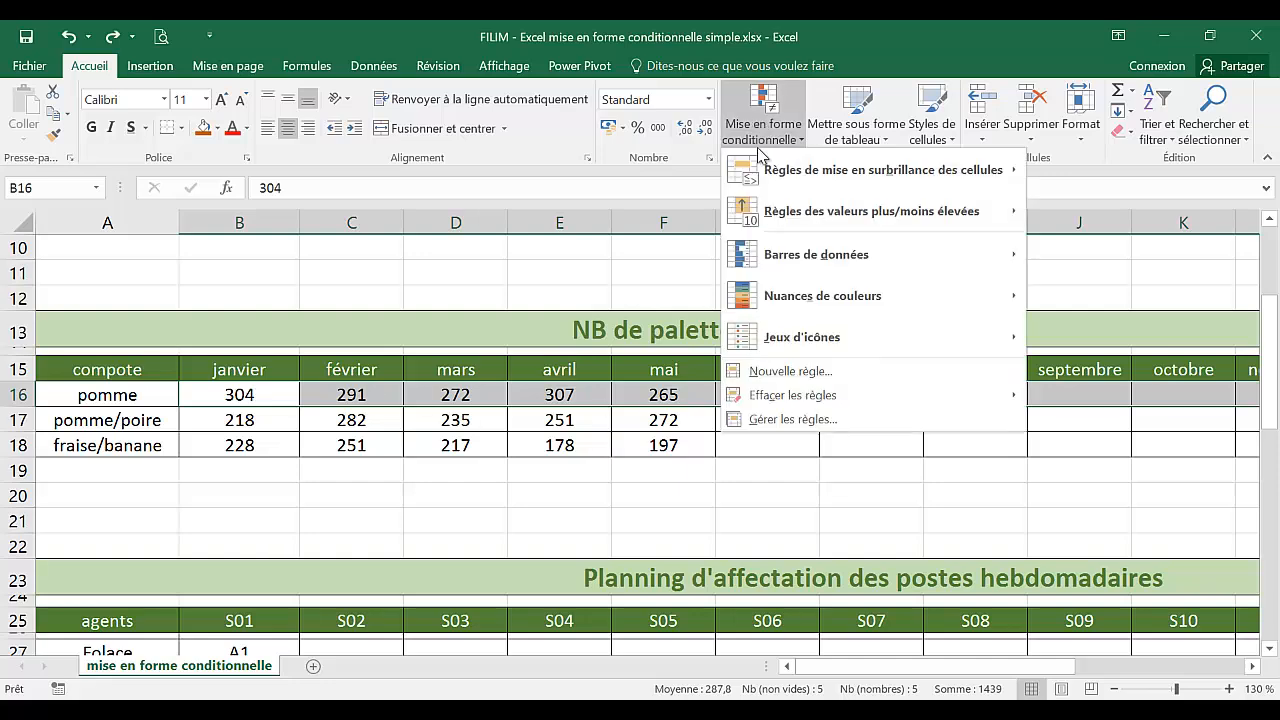
left_click(790, 371)
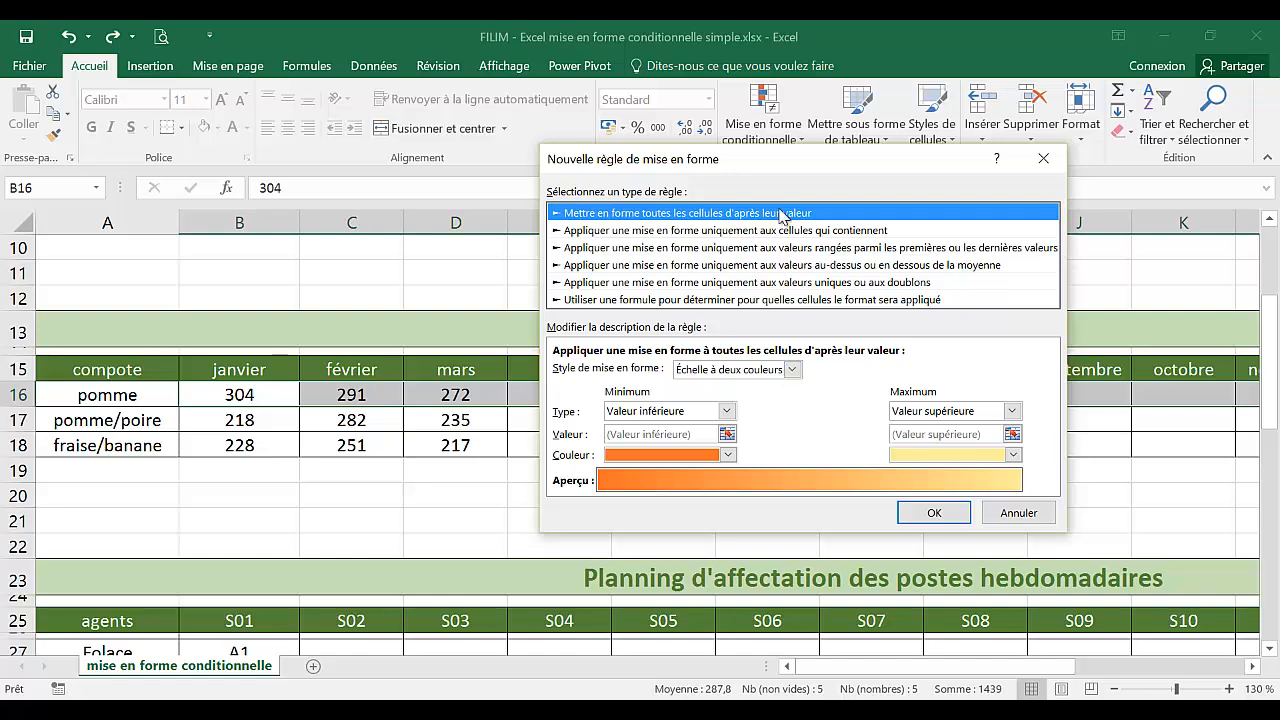
left_click_drag(772, 162, 827, 242)
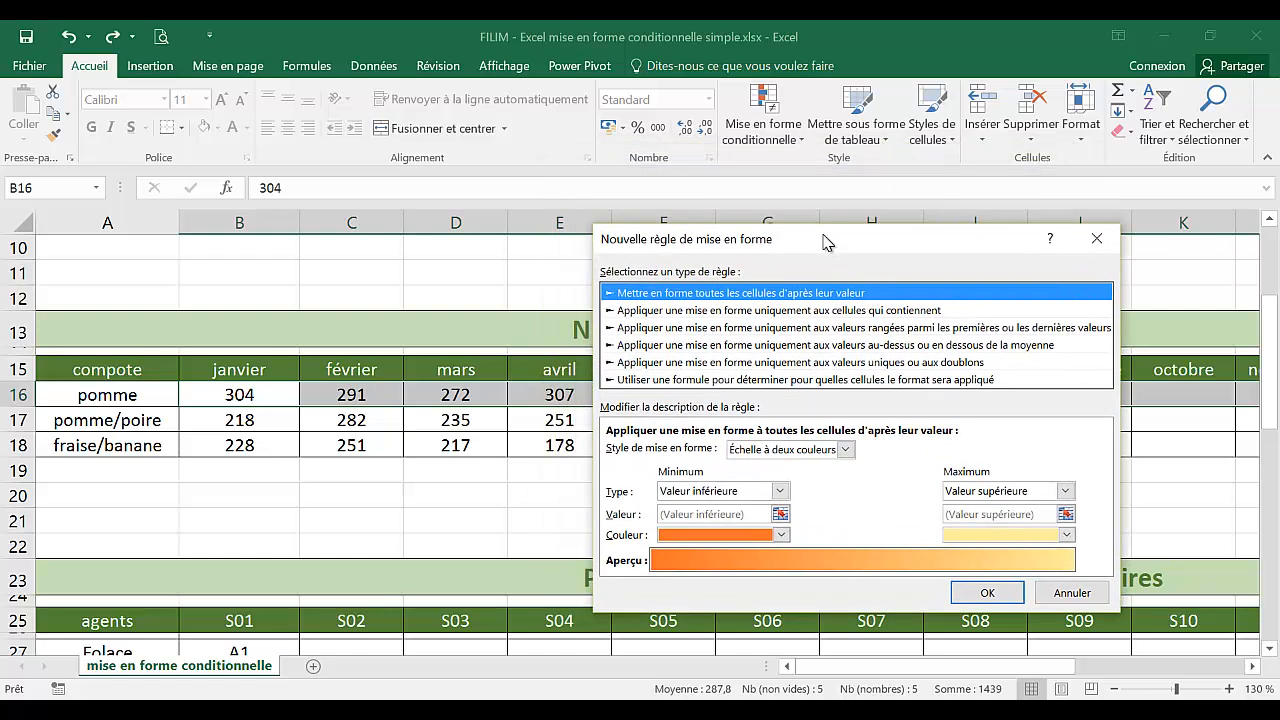
left_click(845, 311)
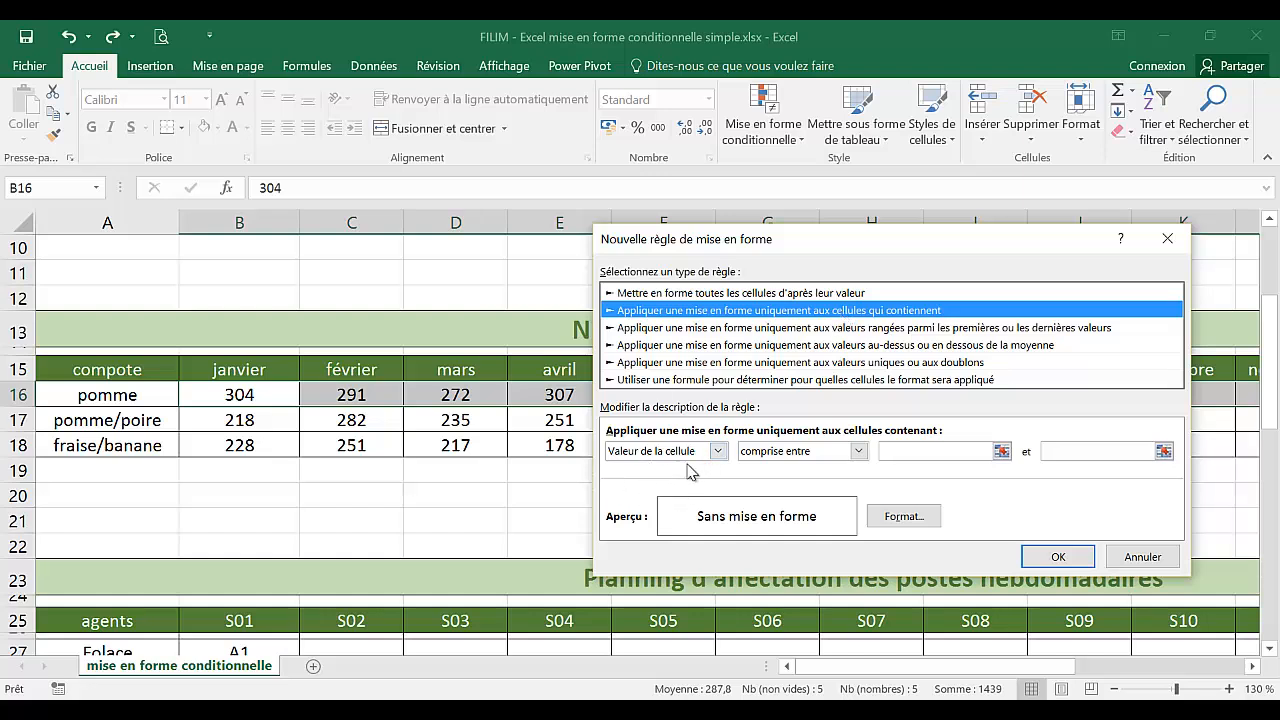
left_click(856, 452)
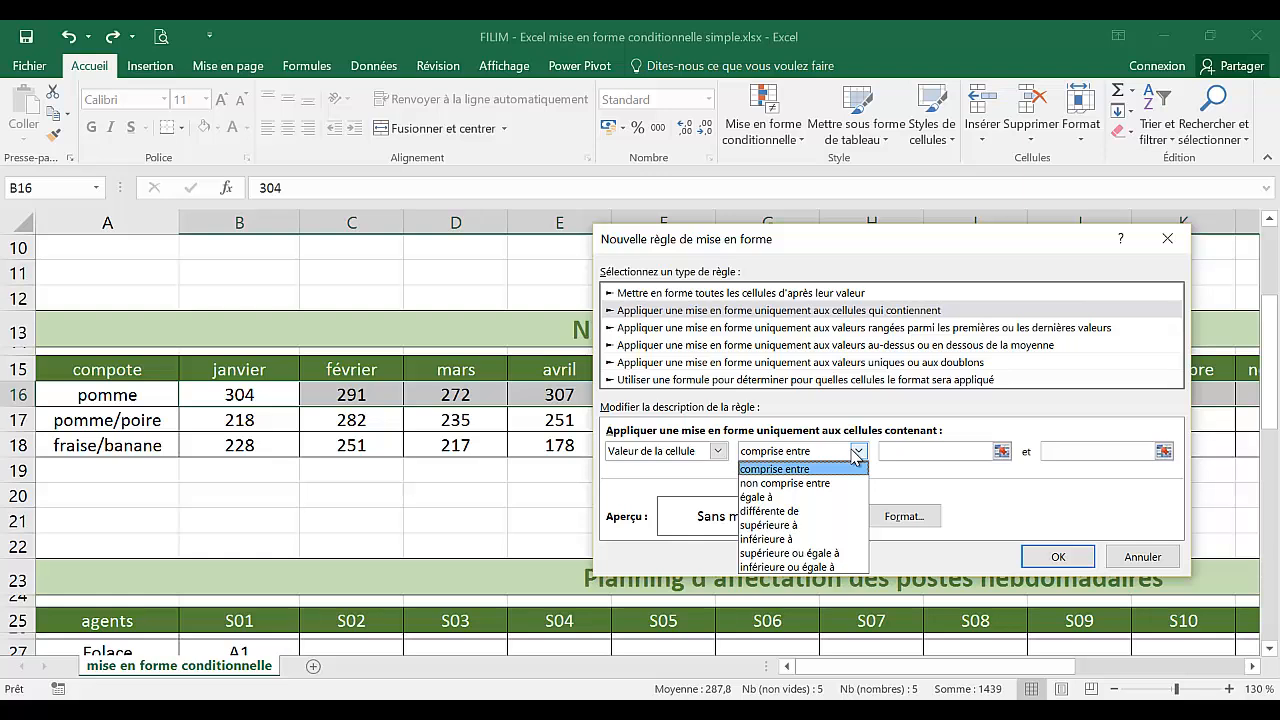
left_click(800, 541)
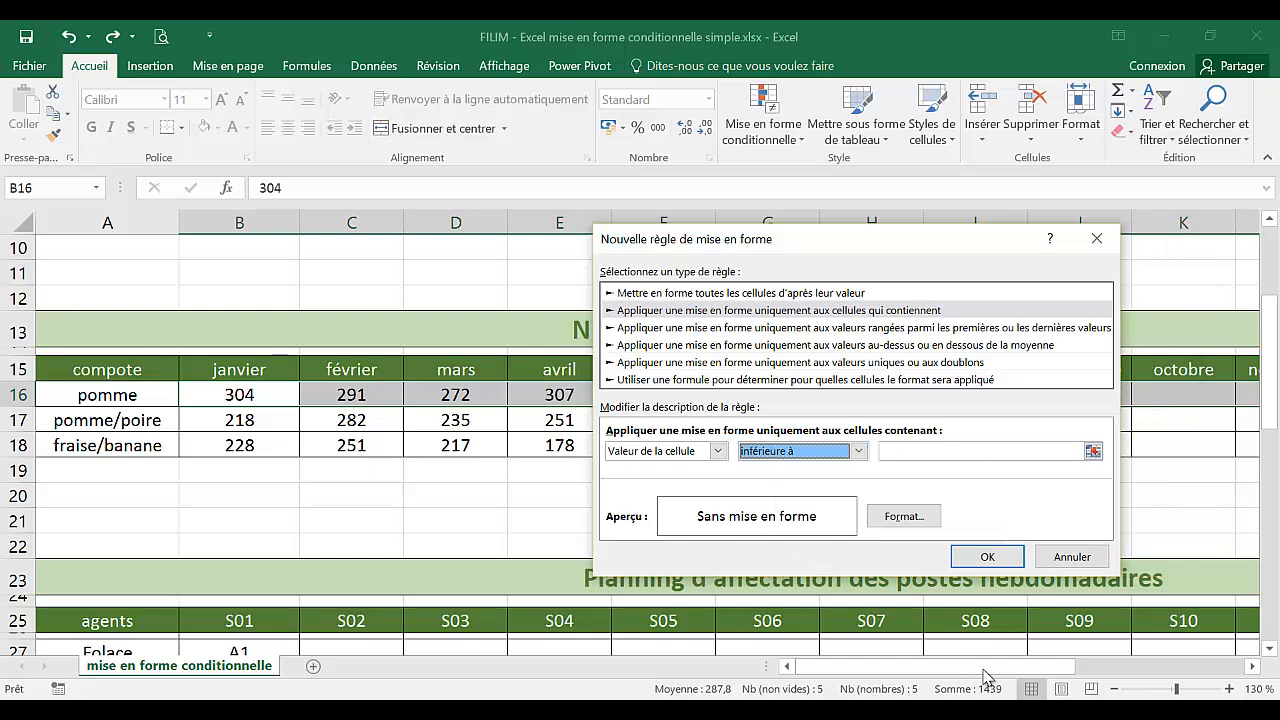
left_click(908, 451)
left_click_drag(922, 674, 1025, 676)
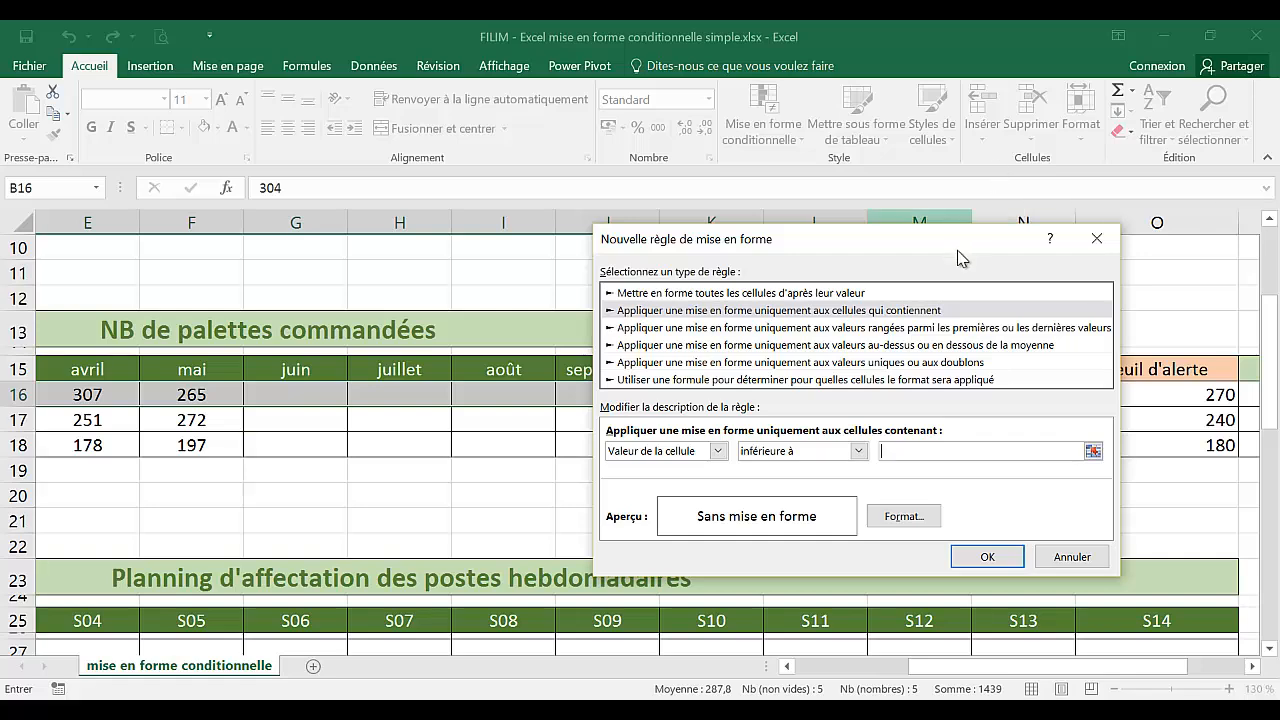
left_click_drag(958, 250, 698, 244)
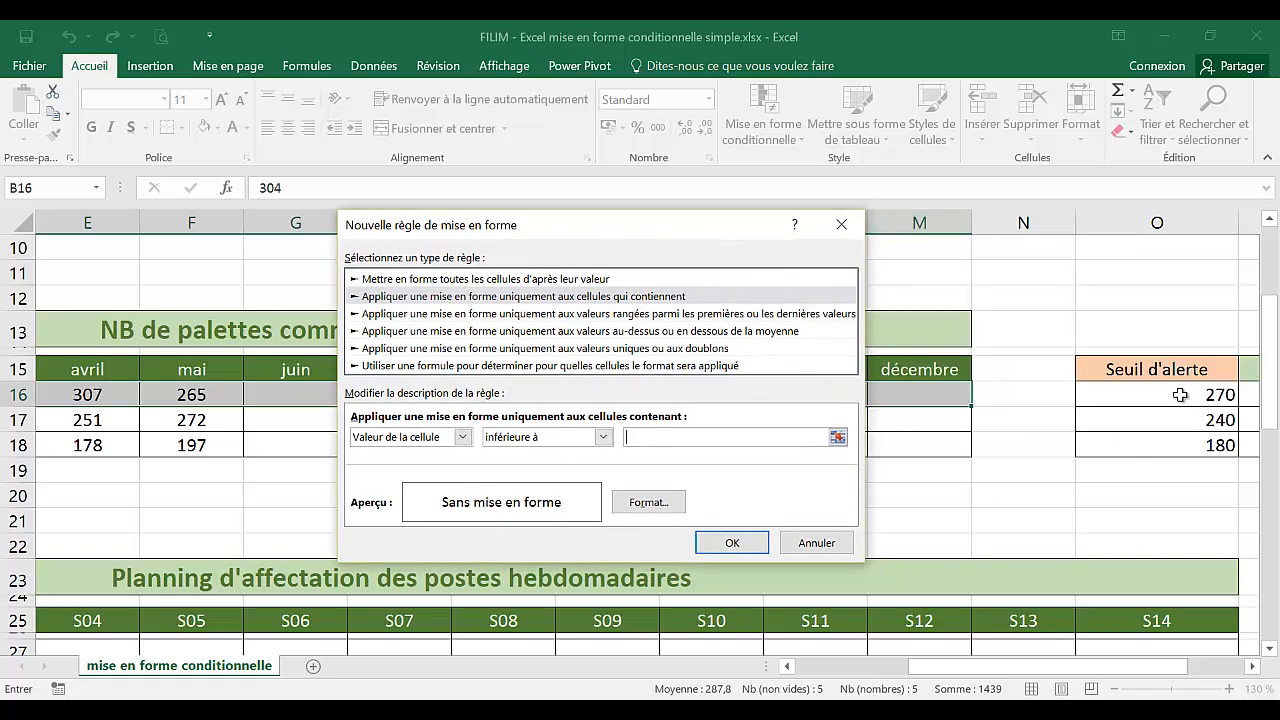
left_click_drag(528, 236, 760, 248)
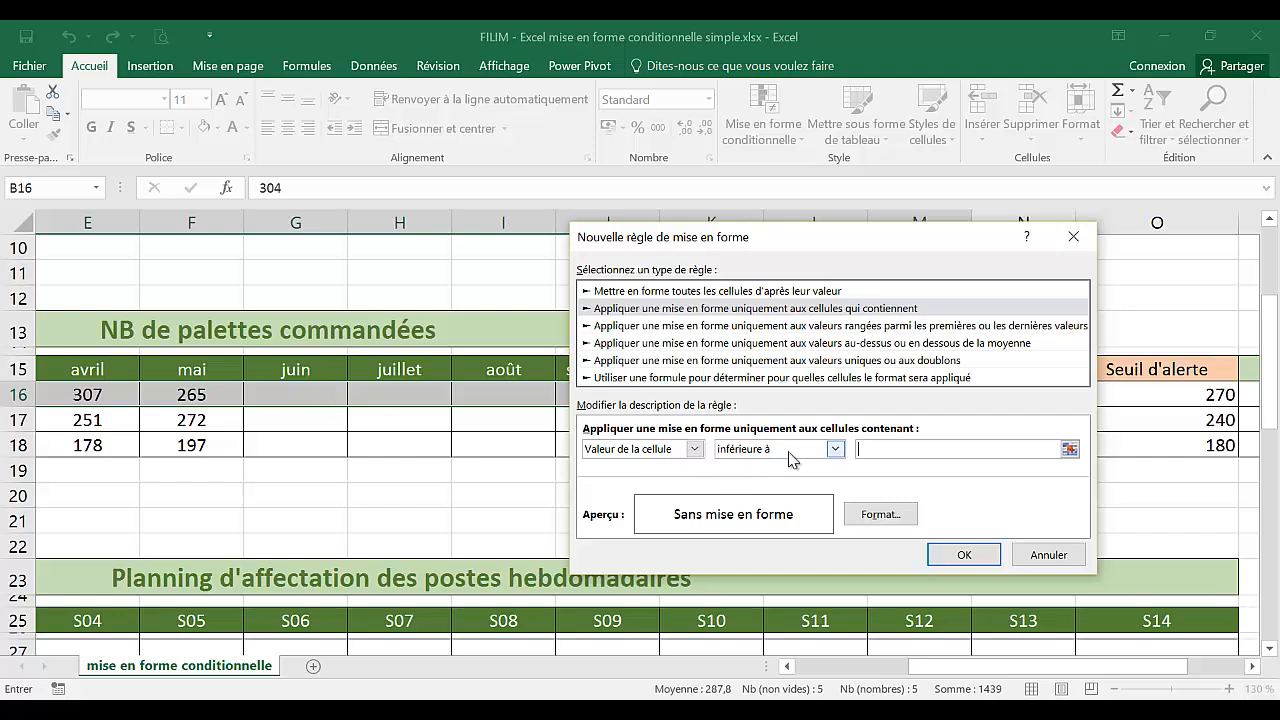
Step: Set the rule's condition to cell value between (comprise entre) 1 and =$O$16, the pomme alert threshold
left_click(834, 449)
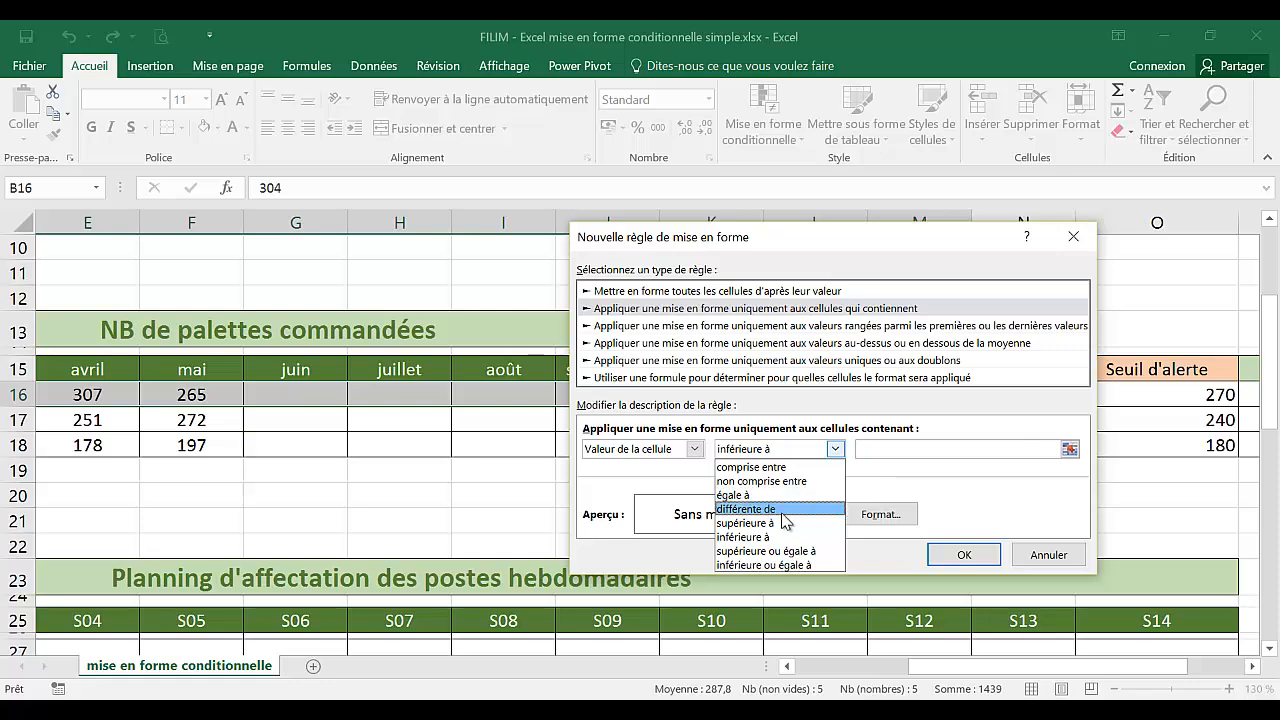
left_click(786, 468)
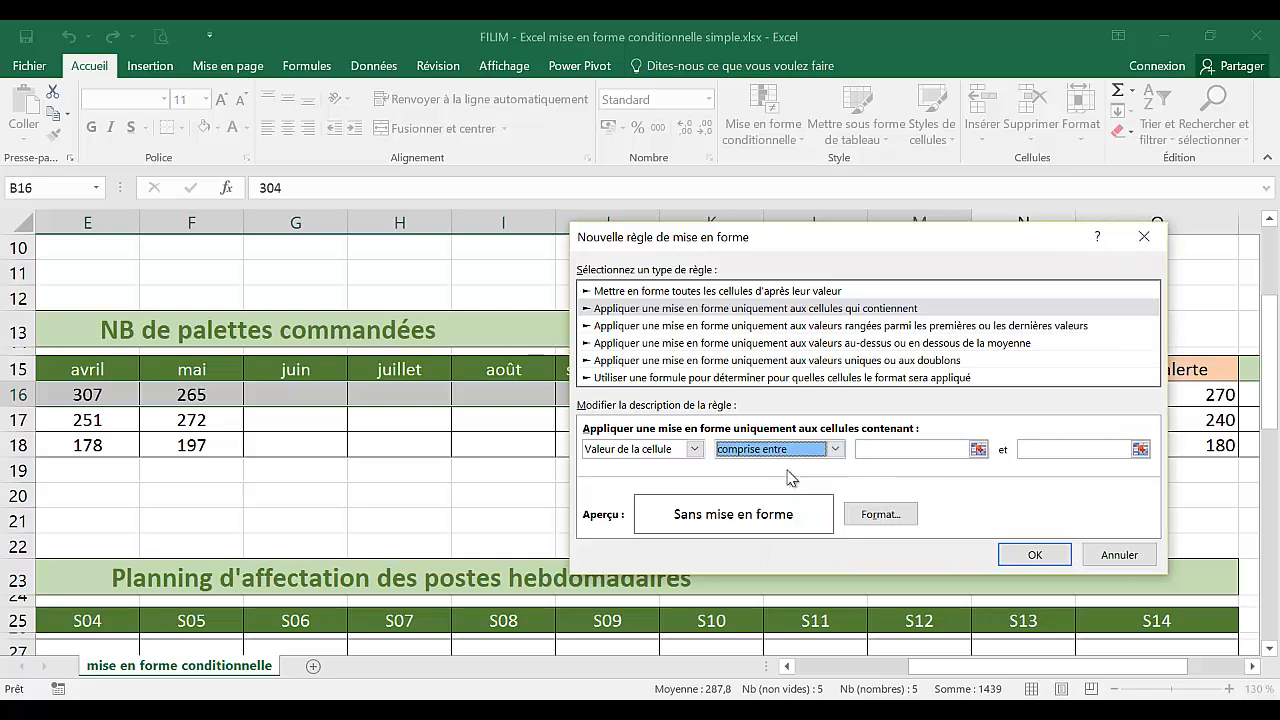
left_click(900, 449)
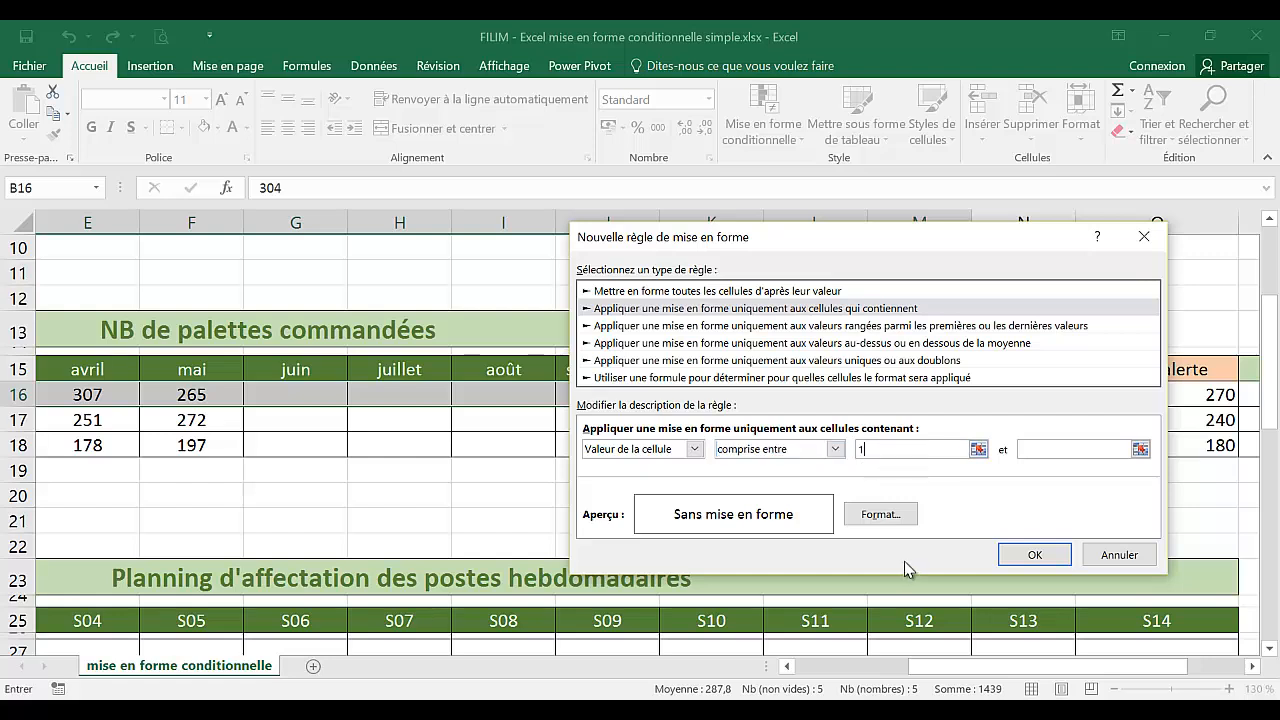
type("1")
left_click(1053, 453)
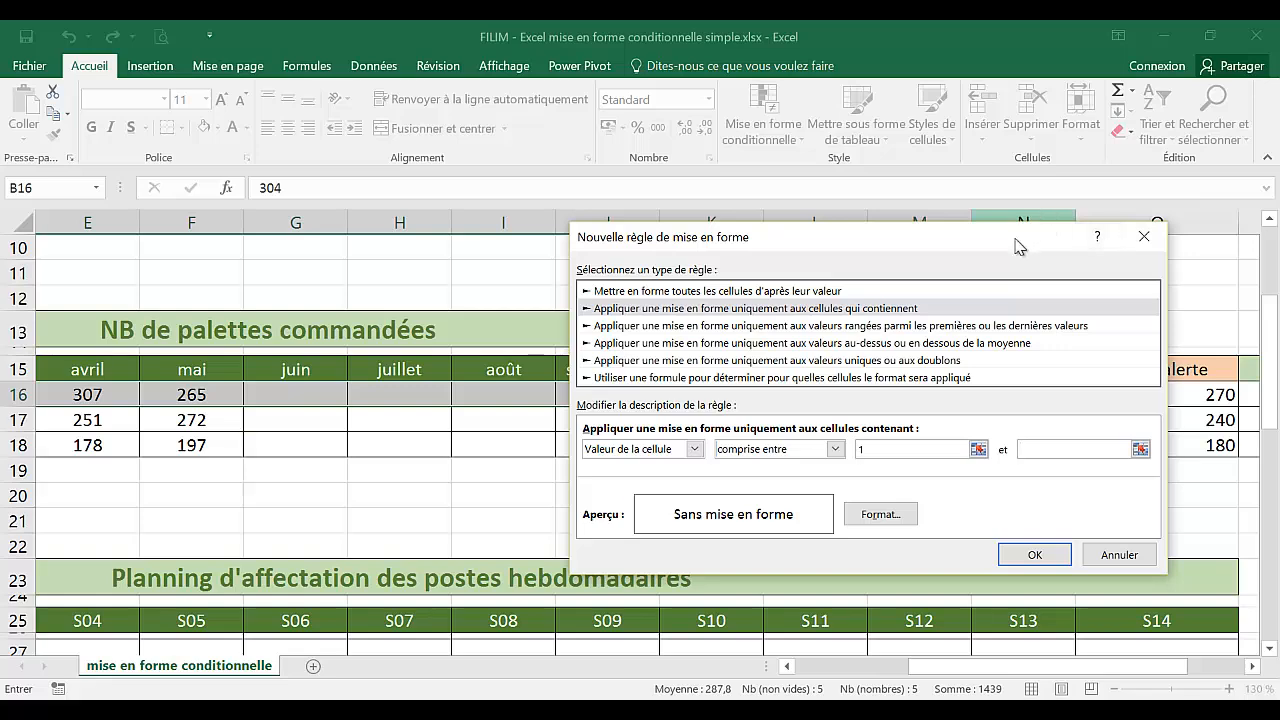
left_click_drag(1019, 245, 906, 247)
left_click(1156, 397)
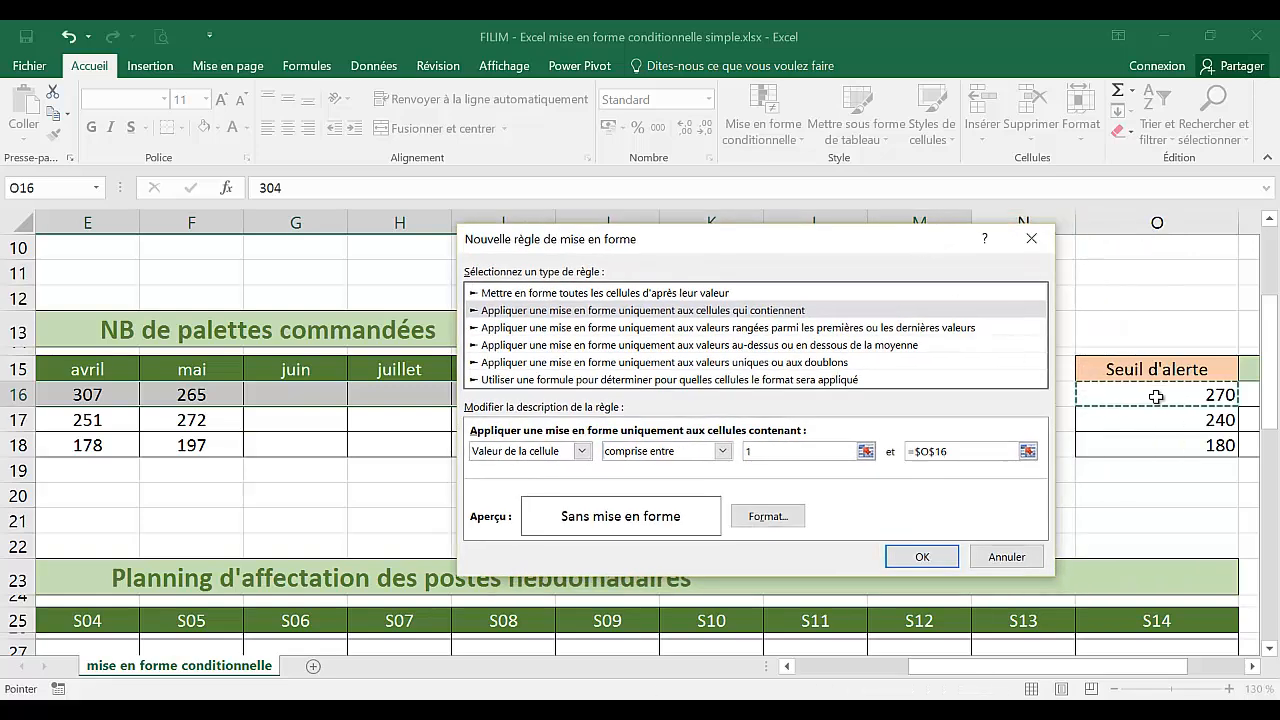
Step: Give the rule a very light orange background fill and apply it to the pomme row
left_click(775, 517)
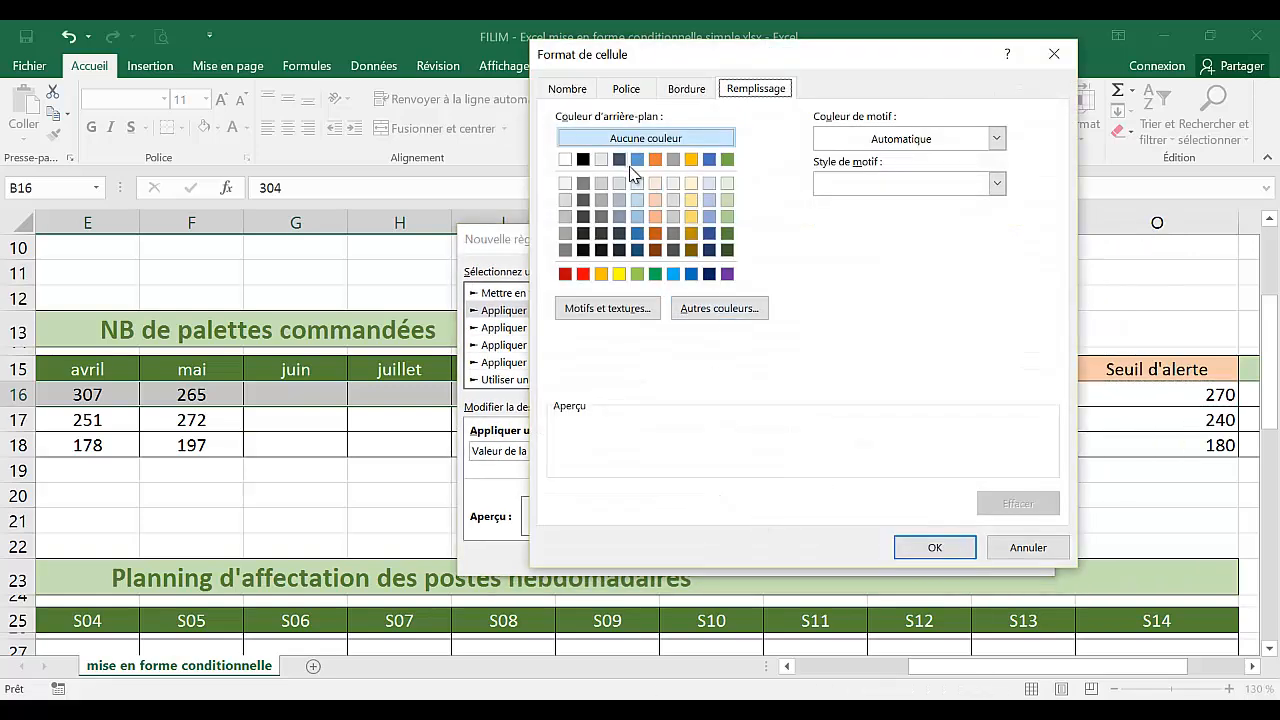
left_click(655, 183)
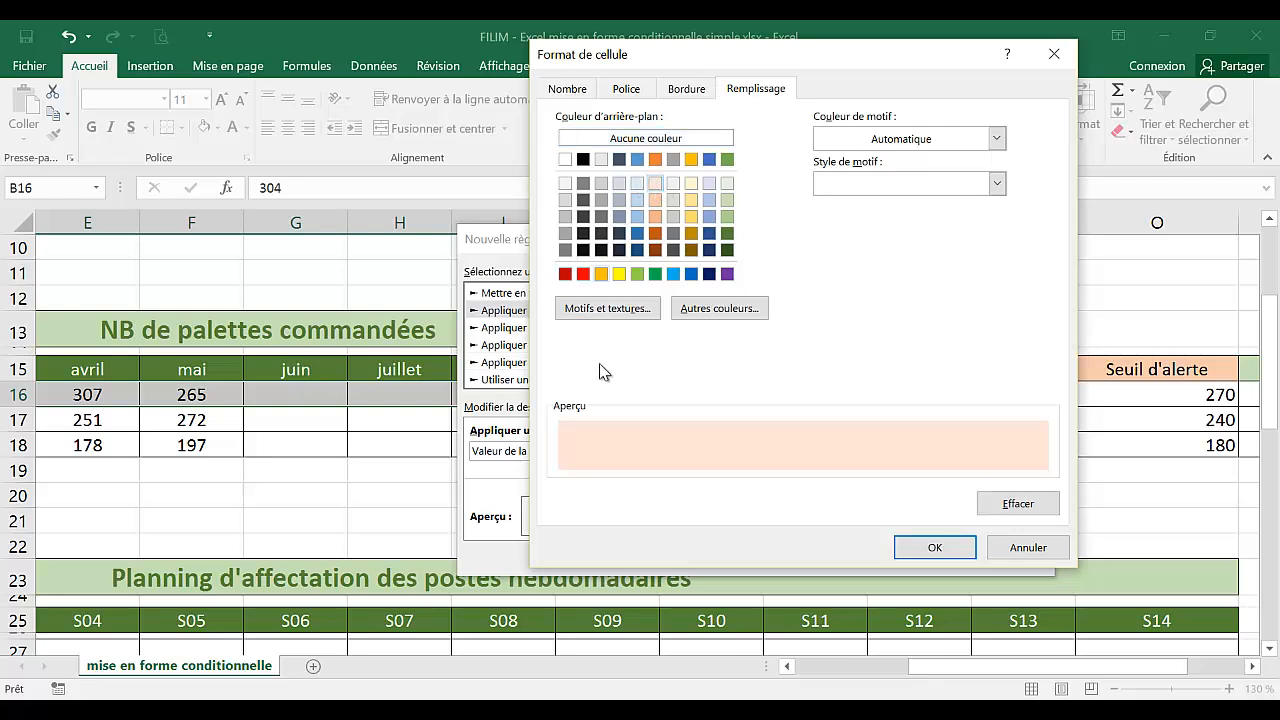
left_click(929, 549)
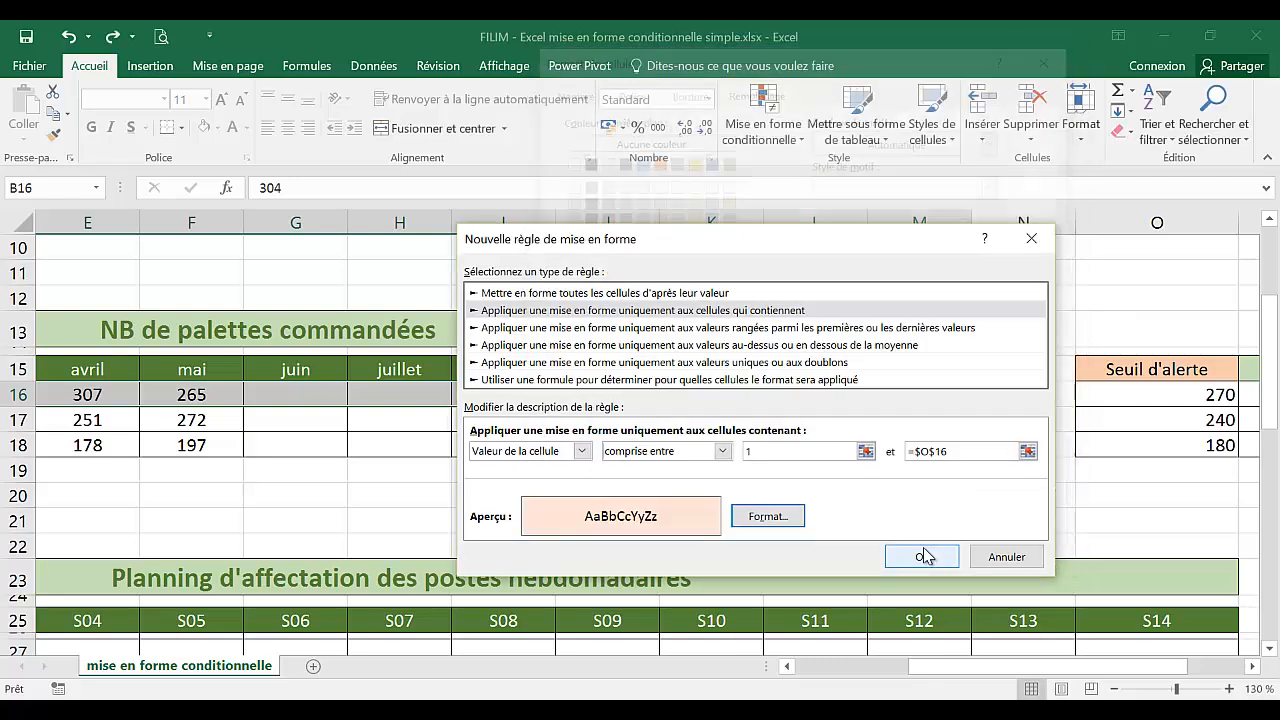
left_click(916, 557)
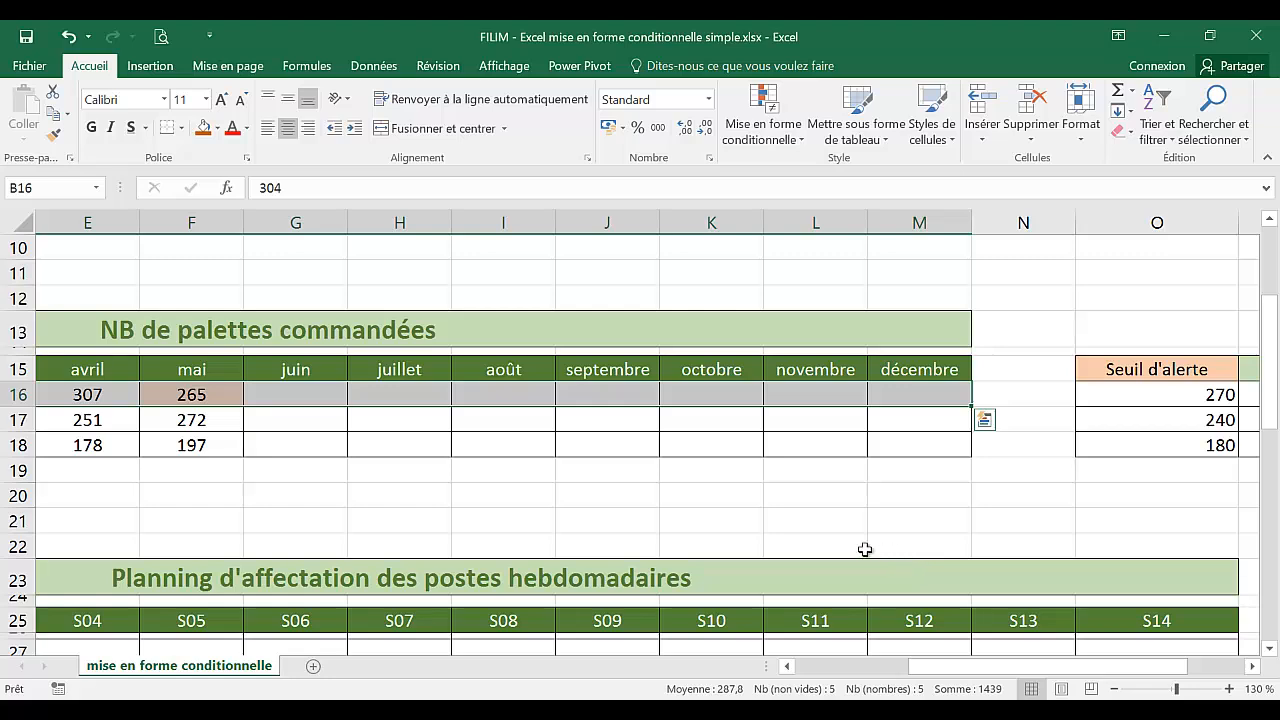
Step: Test the alert rule by entering 245 as the June pomme order in G16
left_click_drag(953, 679, 841, 680)
left_click(670, 488)
left_click(766, 400)
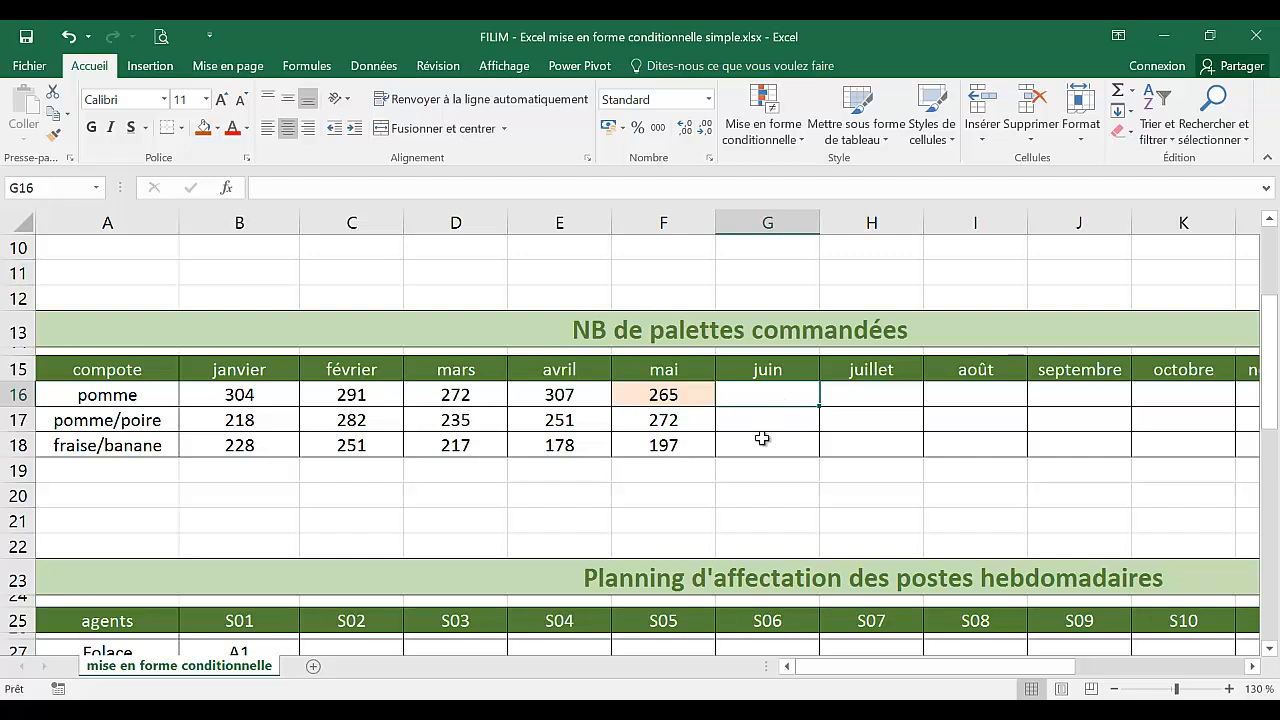
type("245")
key("Return")
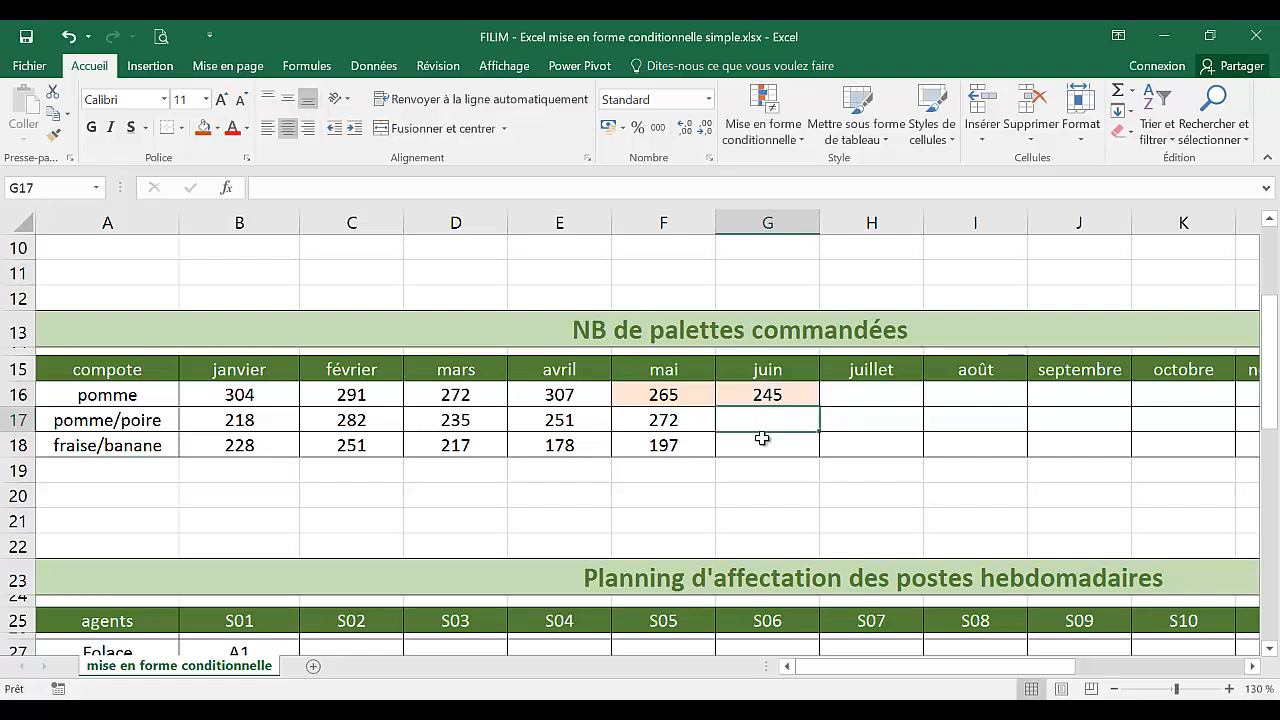
Step: Replace the June pomme order in G16 with 340
left_click(768, 397)
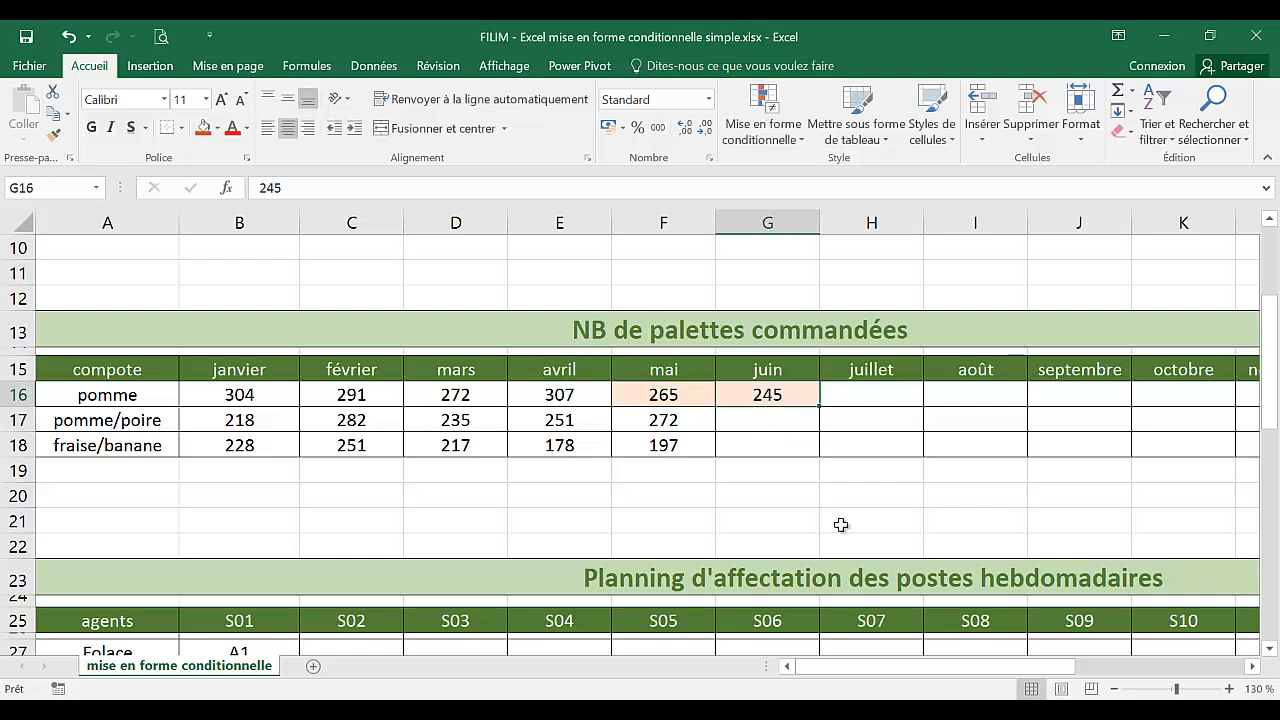
type("340")
key("Return")
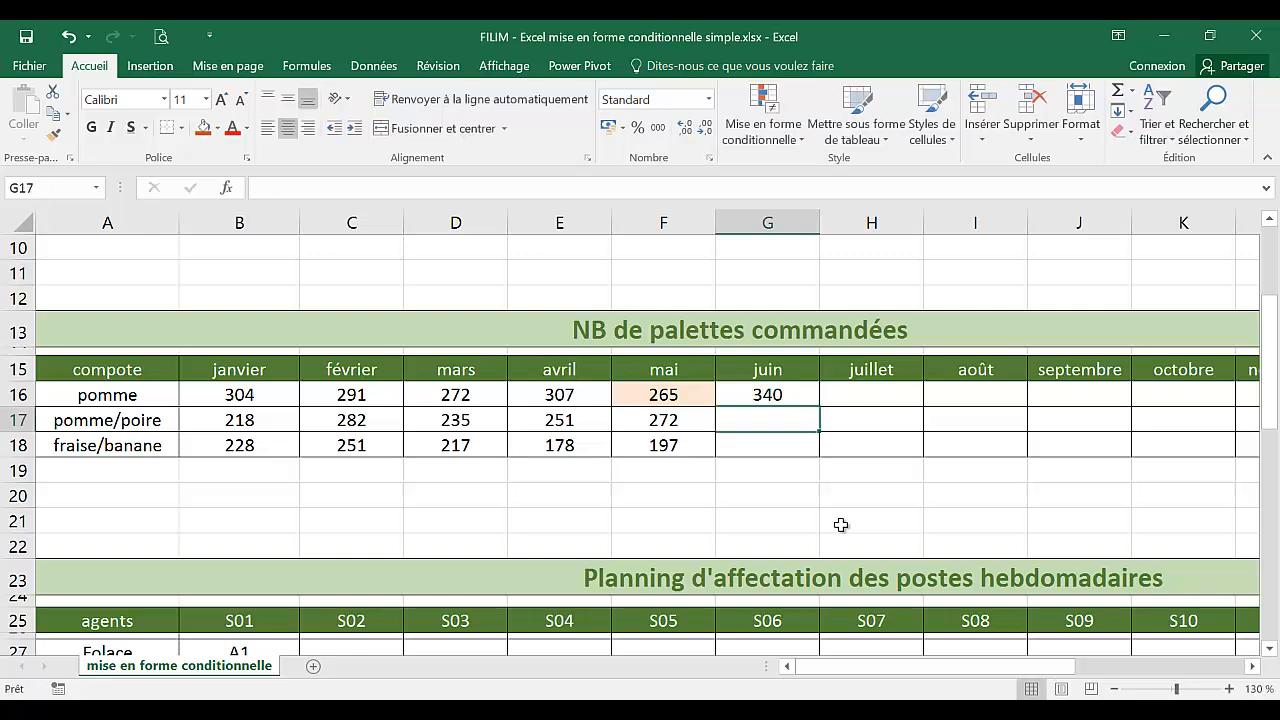
Step: Start another conditional formatting rule on the pomme row B16:M16 that formats only cells containing a given value
left_click_drag(950, 666, 1120, 666)
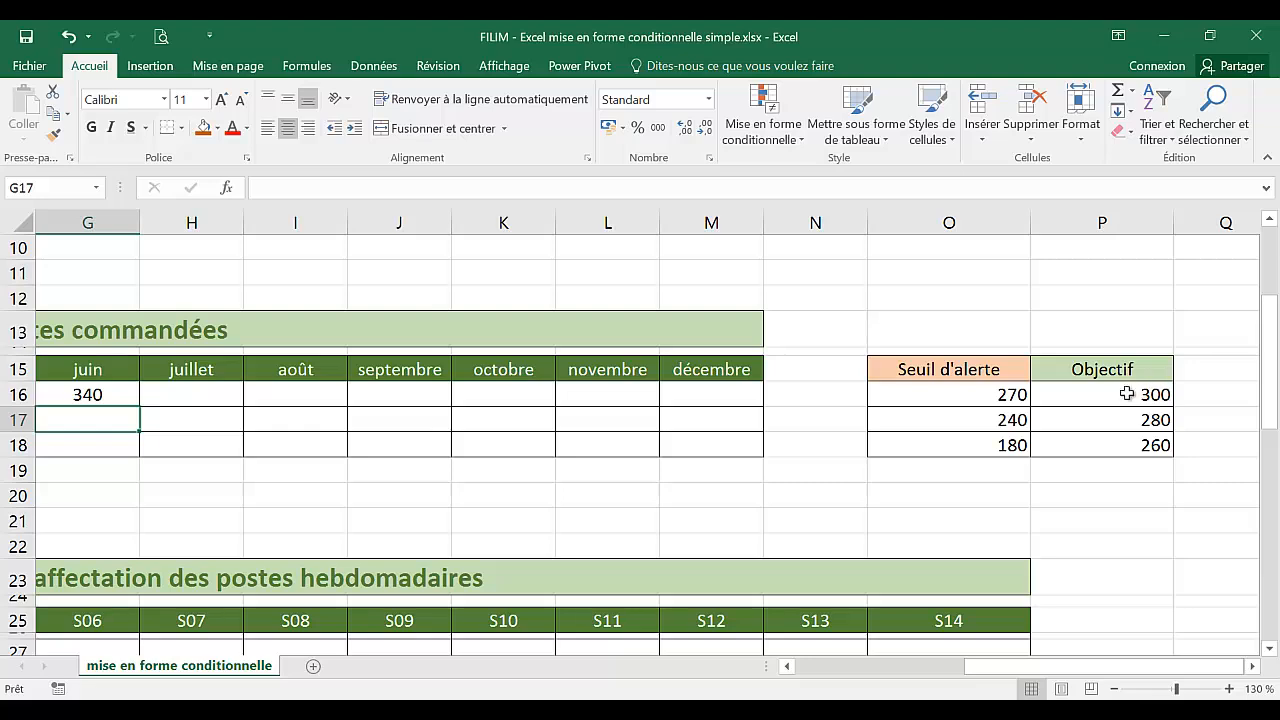
left_click_drag(1155, 668, 977, 668)
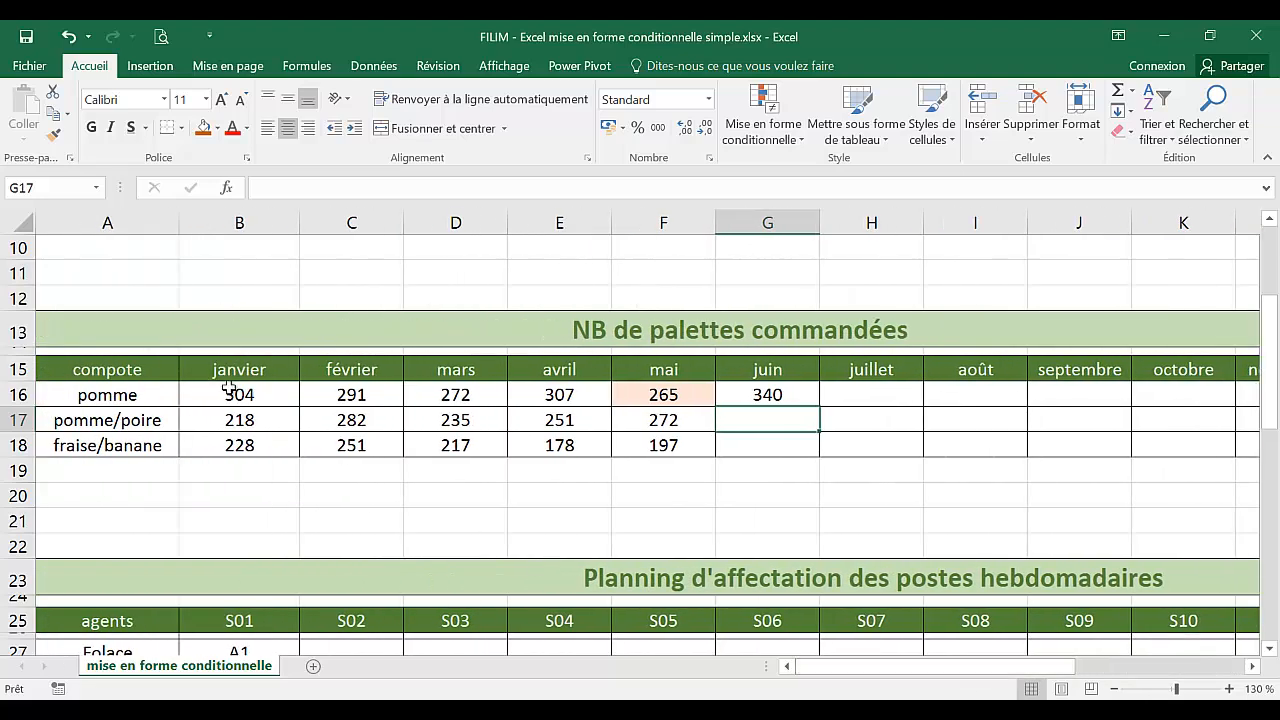
left_click_drag(228, 388, 1012, 388)
left_click(803, 145)
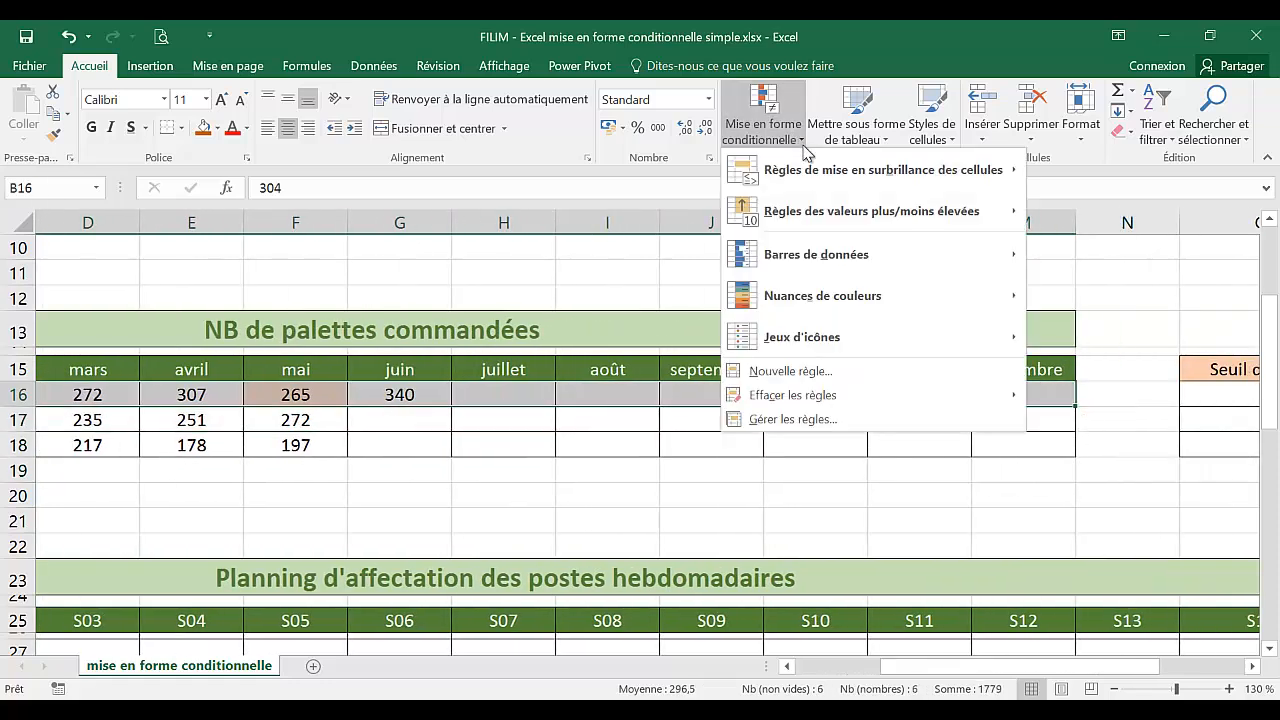
left_click(790, 375)
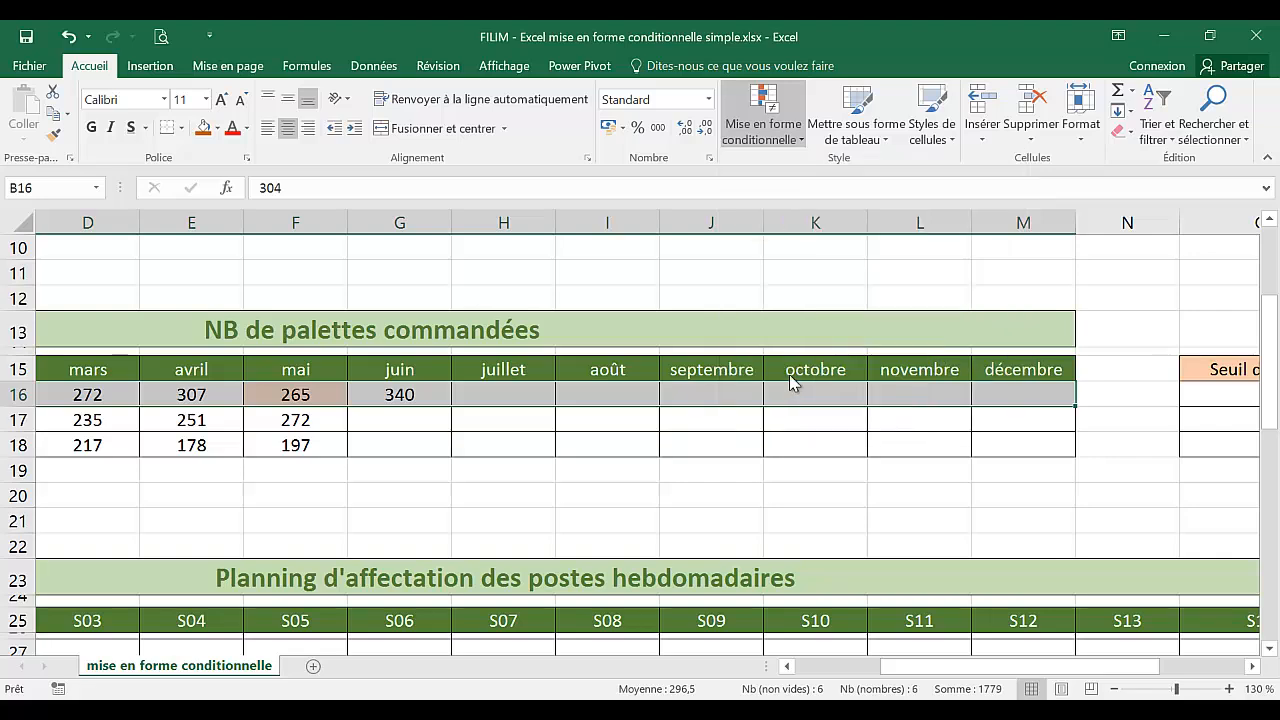
left_click(757, 292)
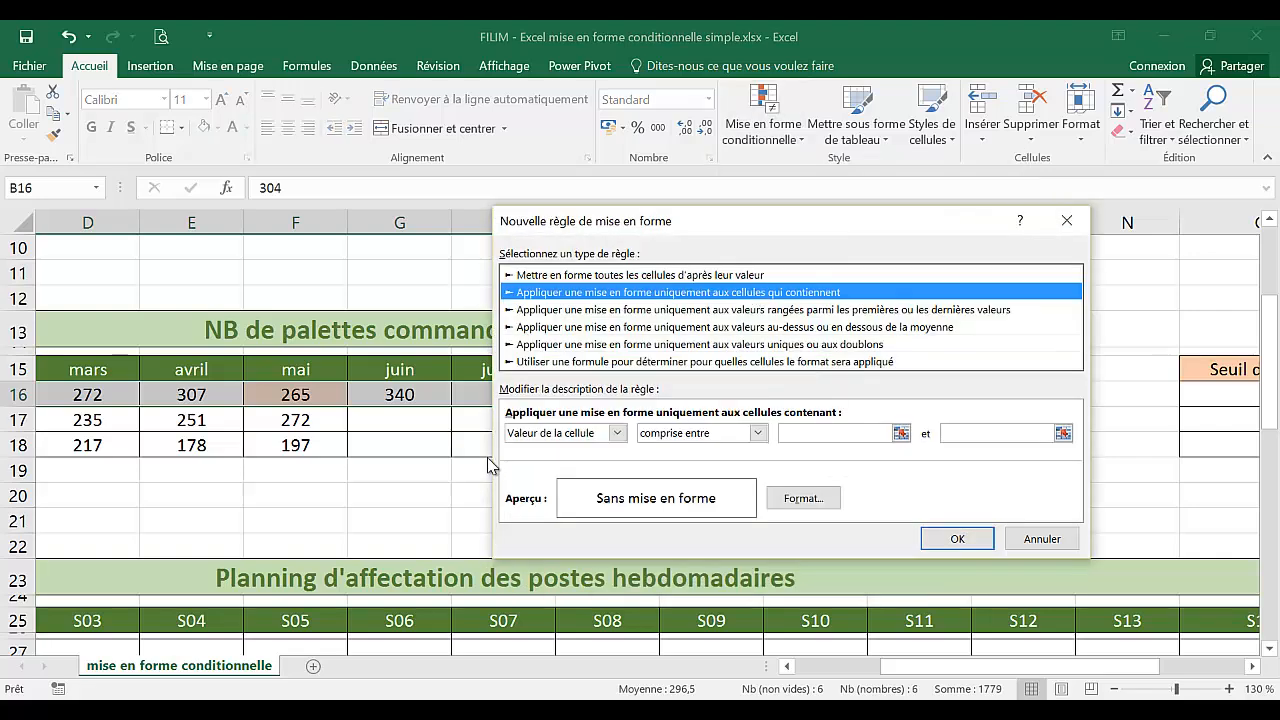
Step: Set the rule's condition to cell value greater than or equal to (supérieure ou égale à) =$P$16, the pomme target
left_click(757, 434)
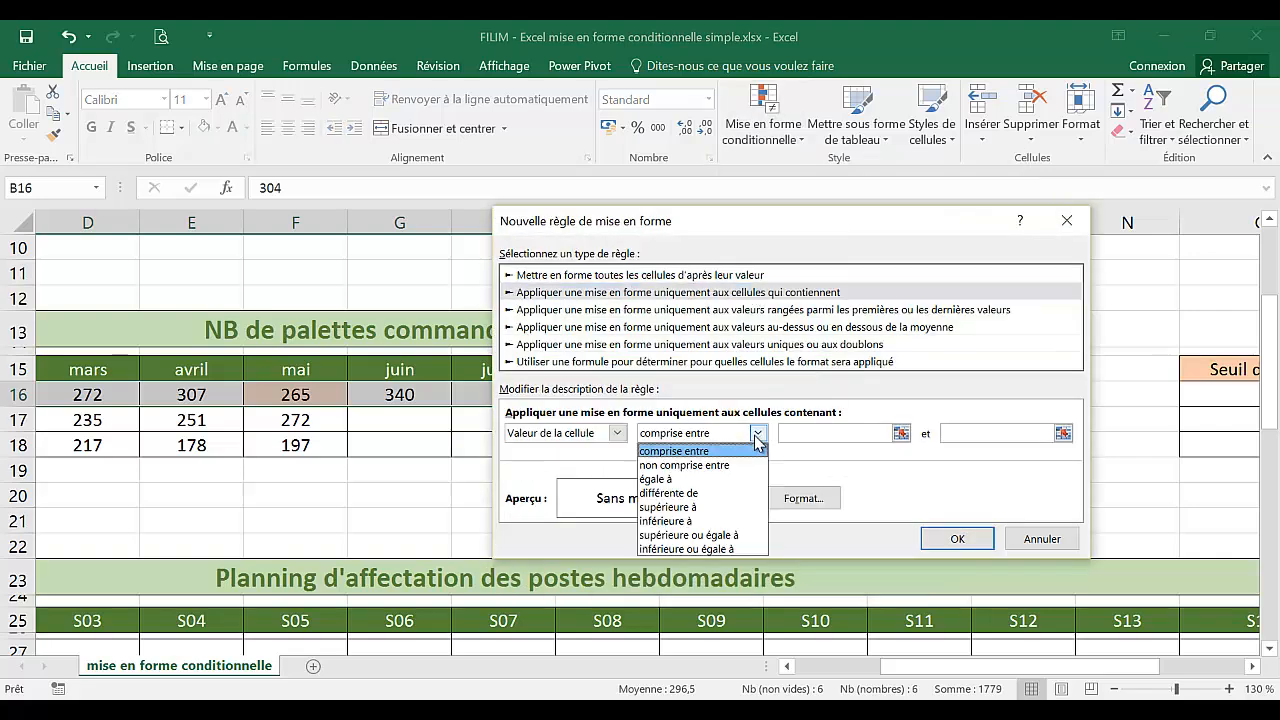
left_click(733, 535)
left_click(815, 436)
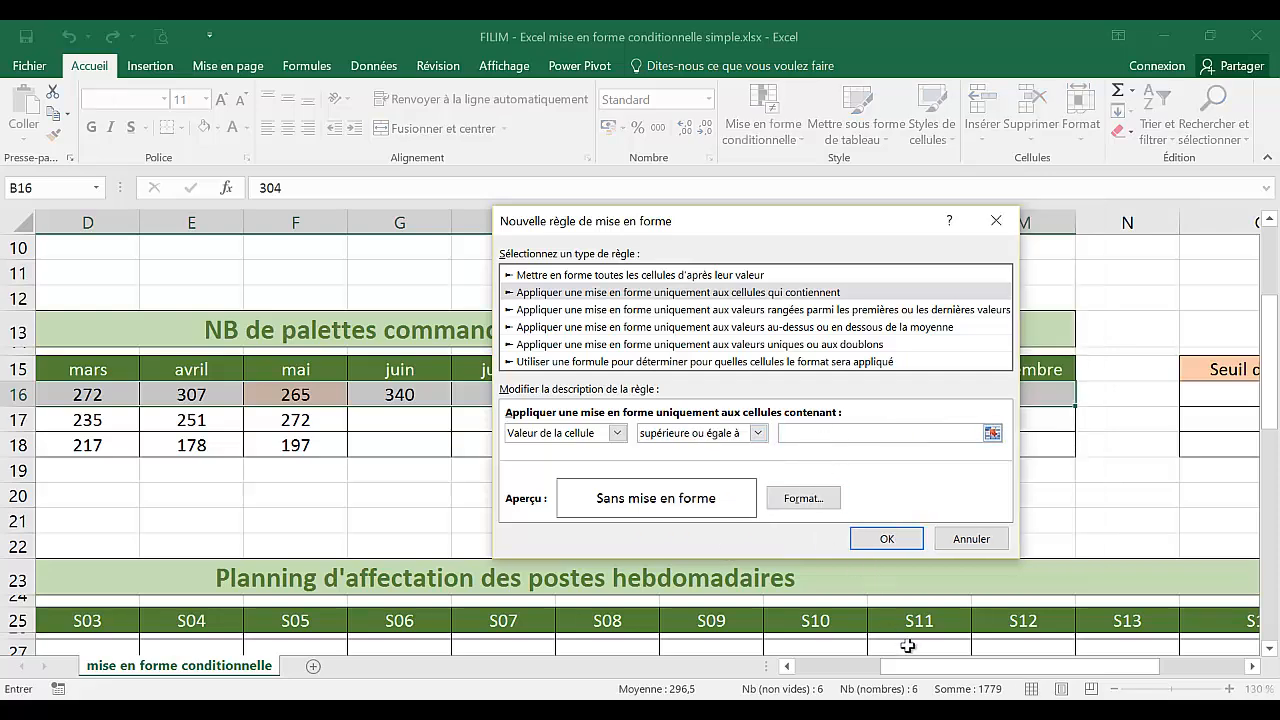
left_click_drag(905, 666, 985, 678)
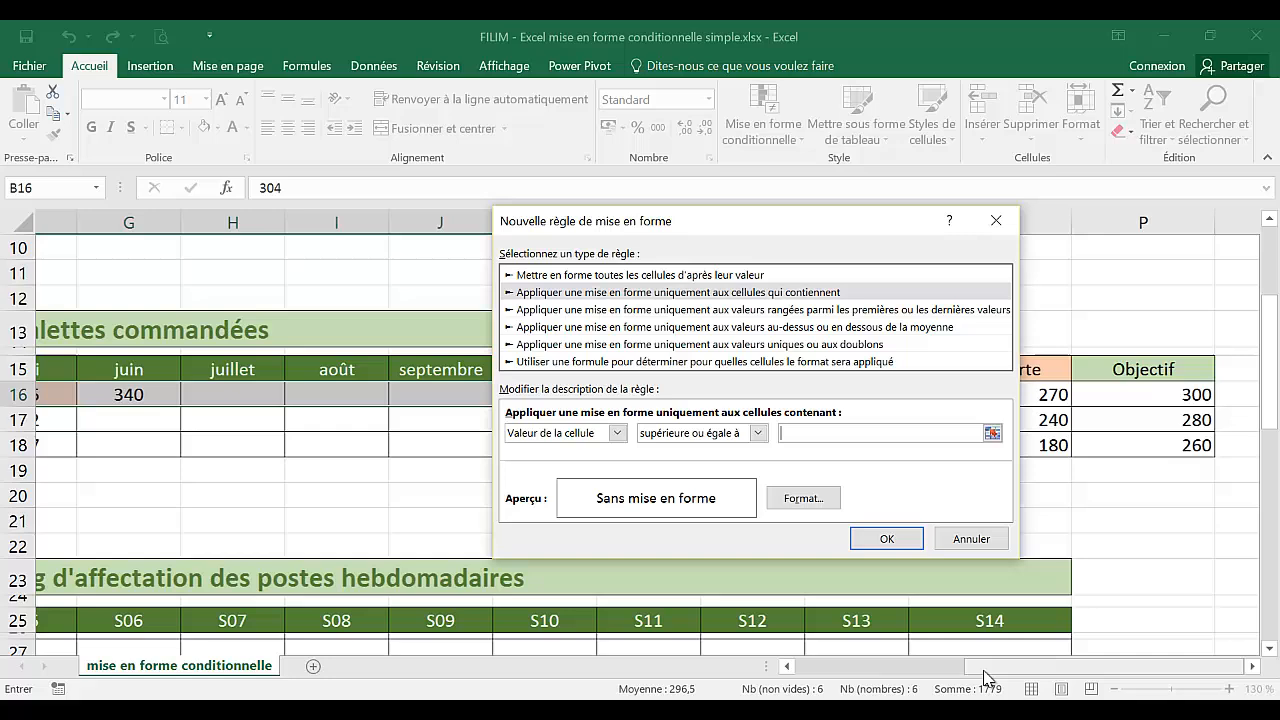
left_click(1110, 400)
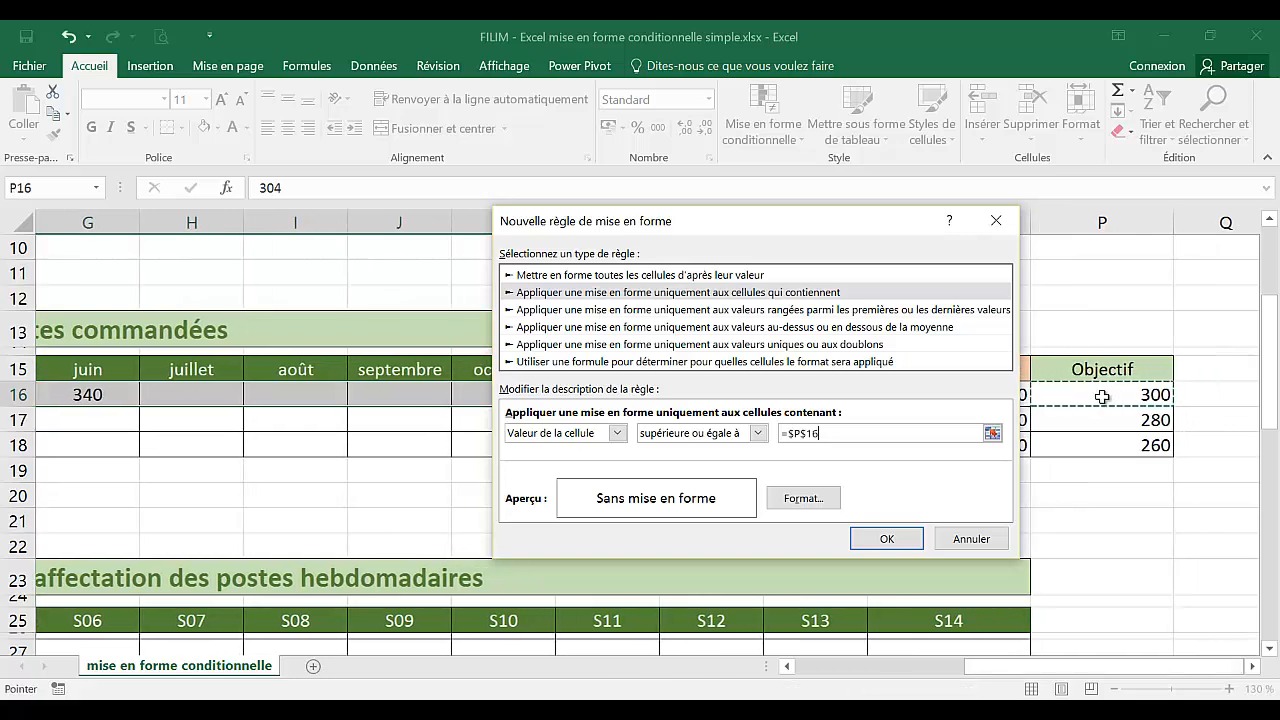
Step: Give the target rule a light green background fill and bold (Gras) font style, and apply it to the pomme row
left_click(784, 500)
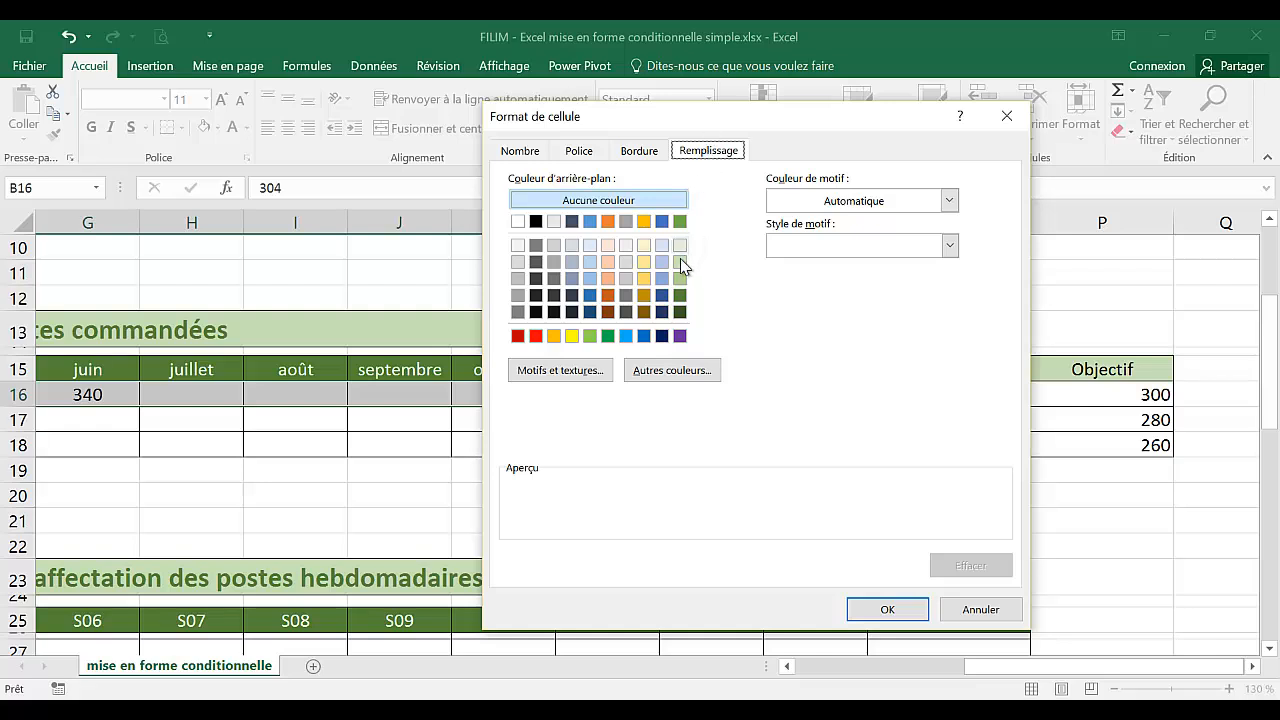
left_click(681, 262)
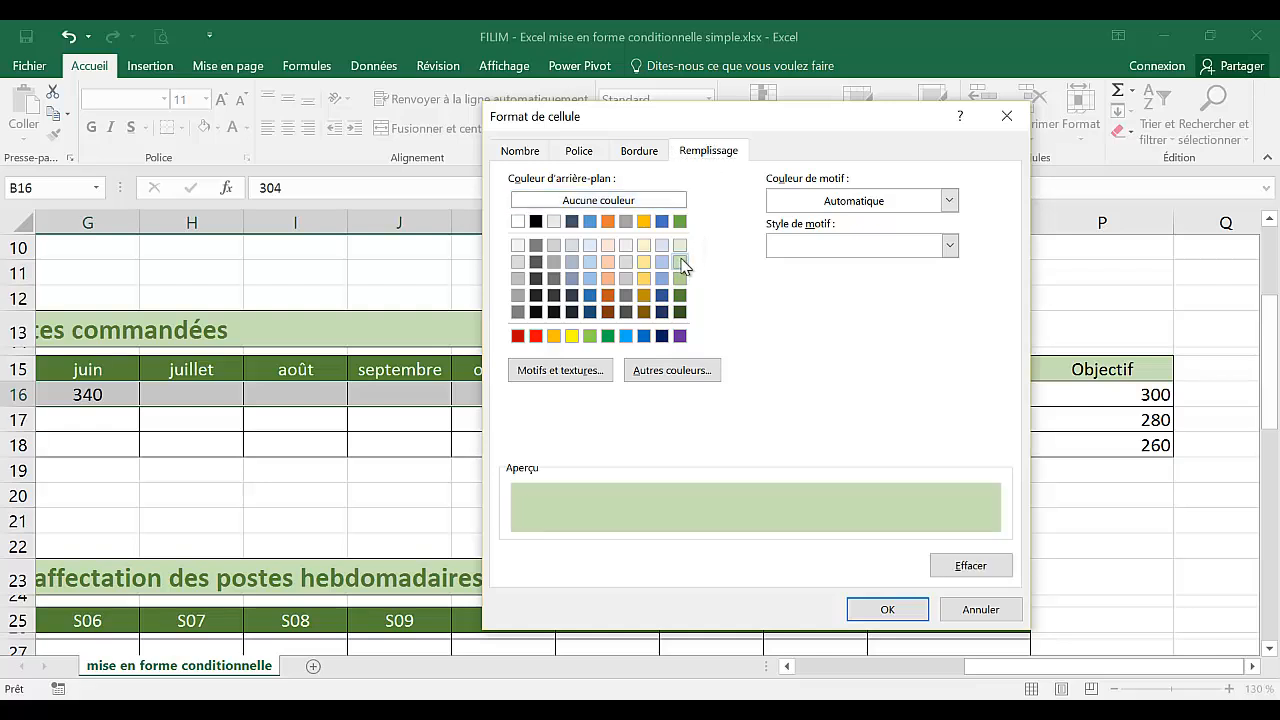
left_click(640, 152)
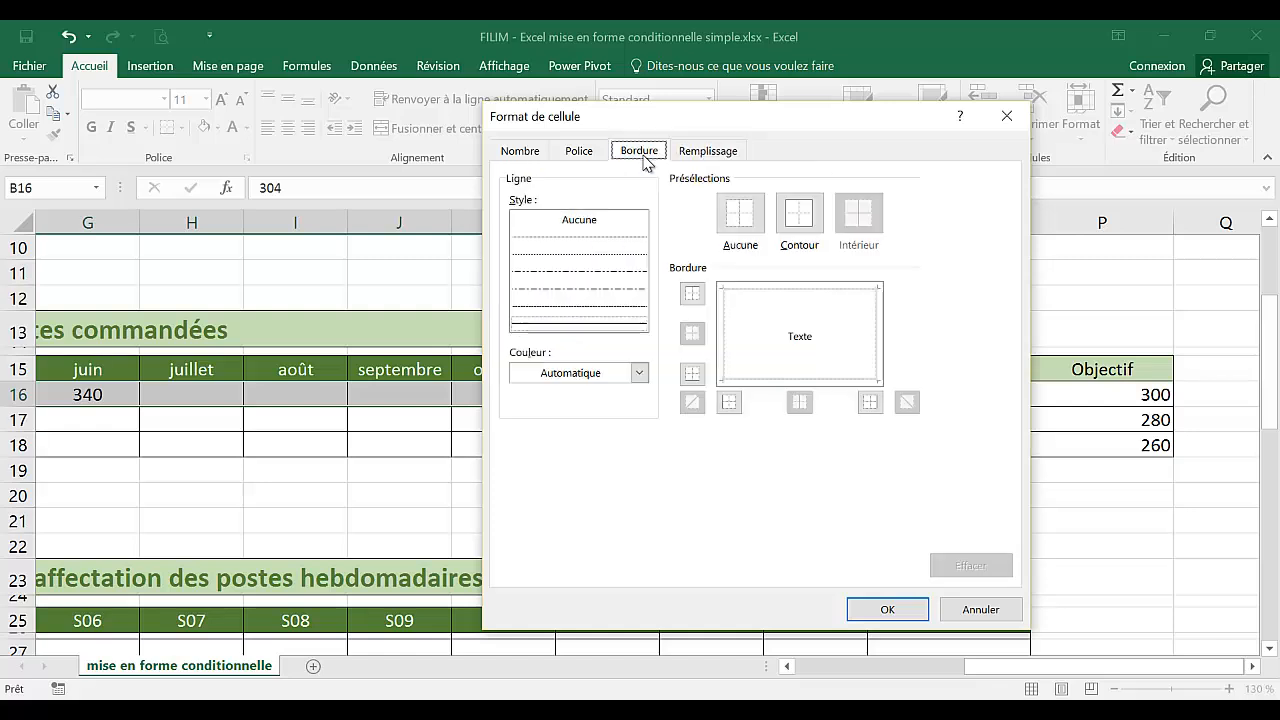
left_click(575, 151)
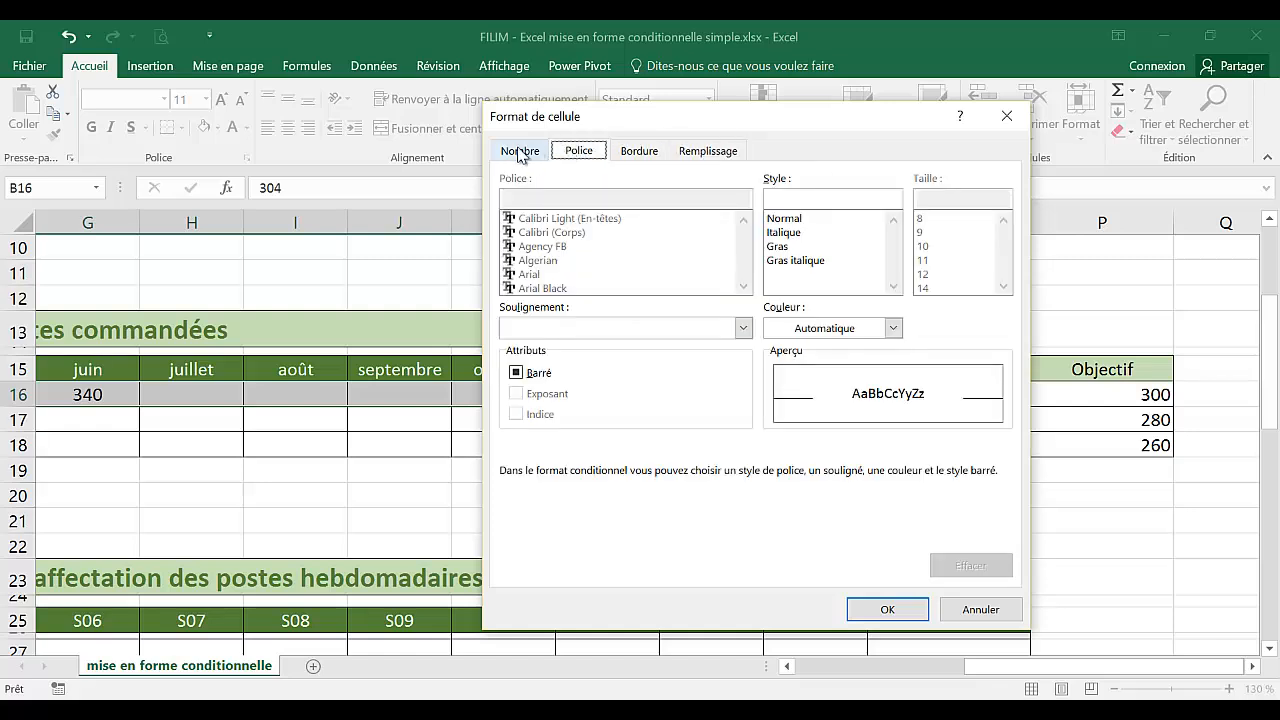
left_click(790, 247)
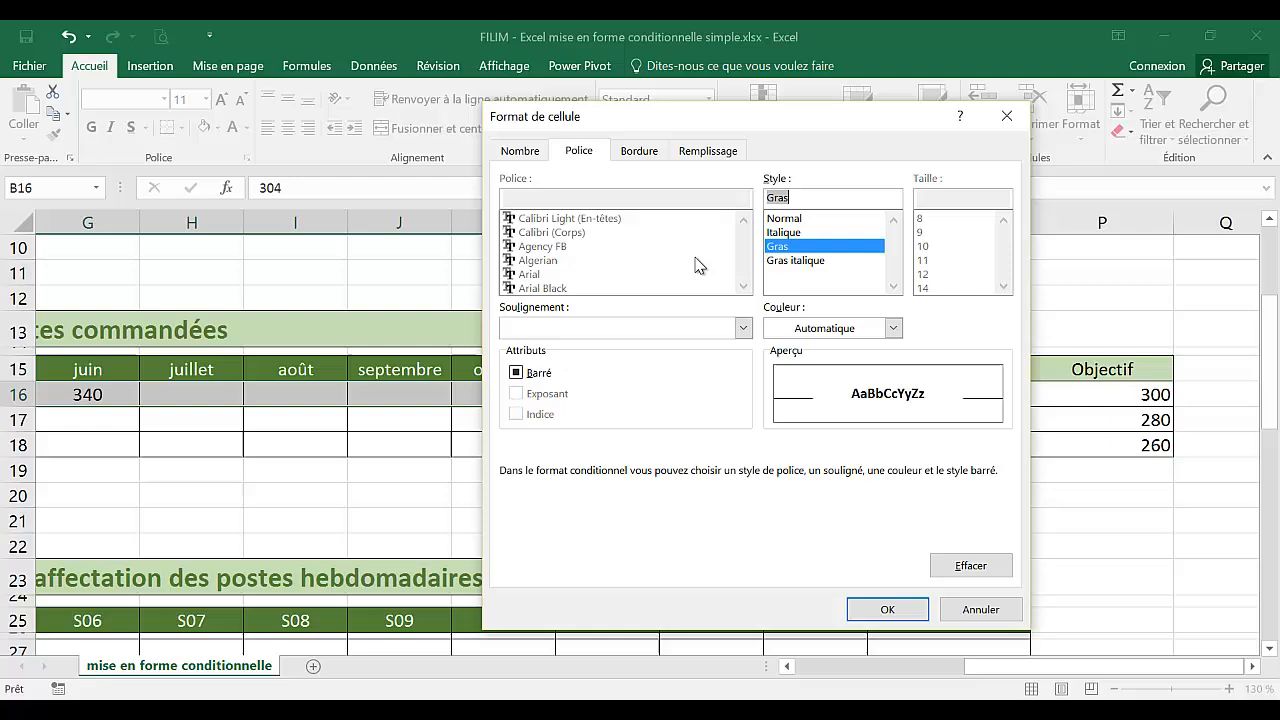
left_click(887, 612)
left_click(882, 535)
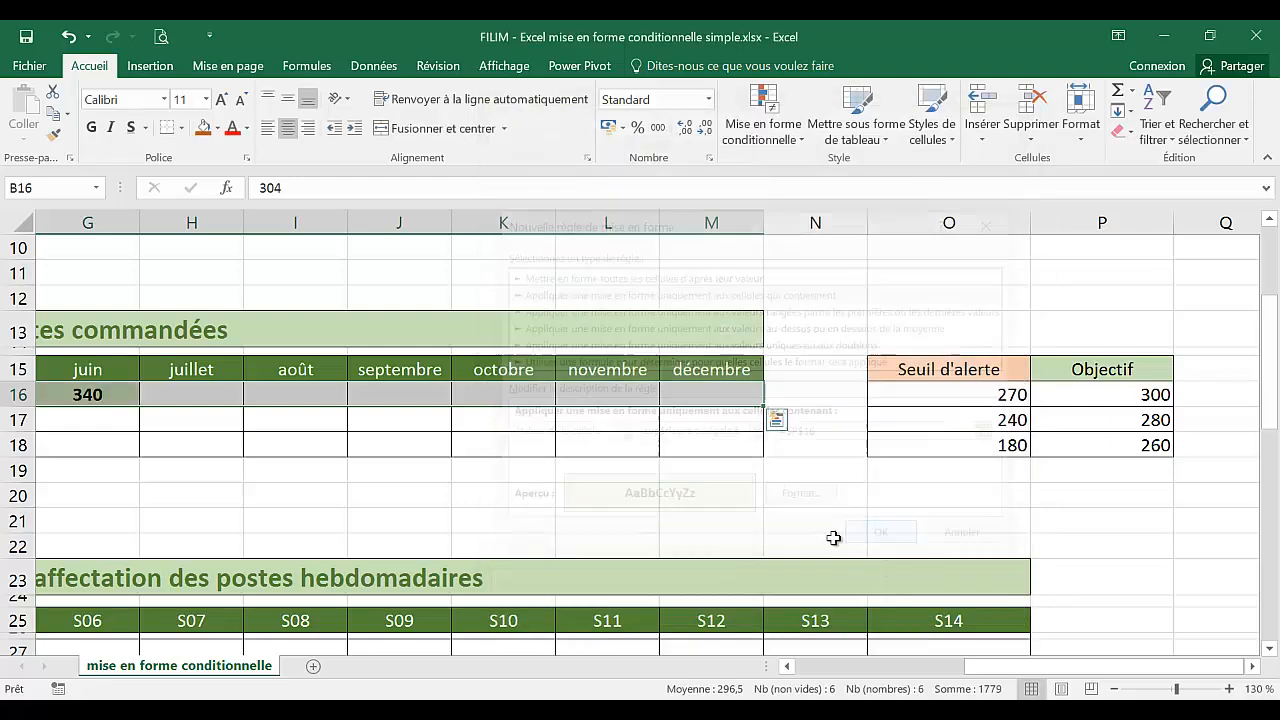
Step: Test the target rule by entering pomme orders of 320 for July in H16 and 290 for August in I16
left_click_drag(1000, 665, 830, 665)
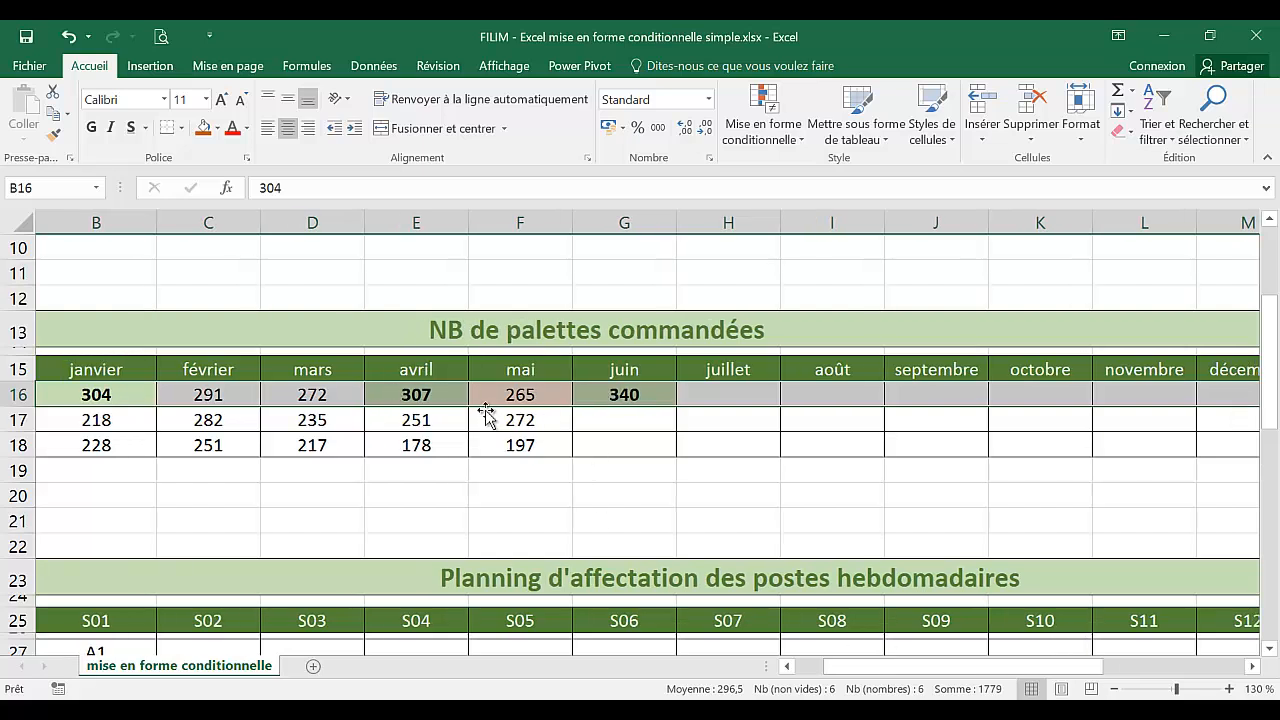
left_click(657, 466)
left_click(729, 395)
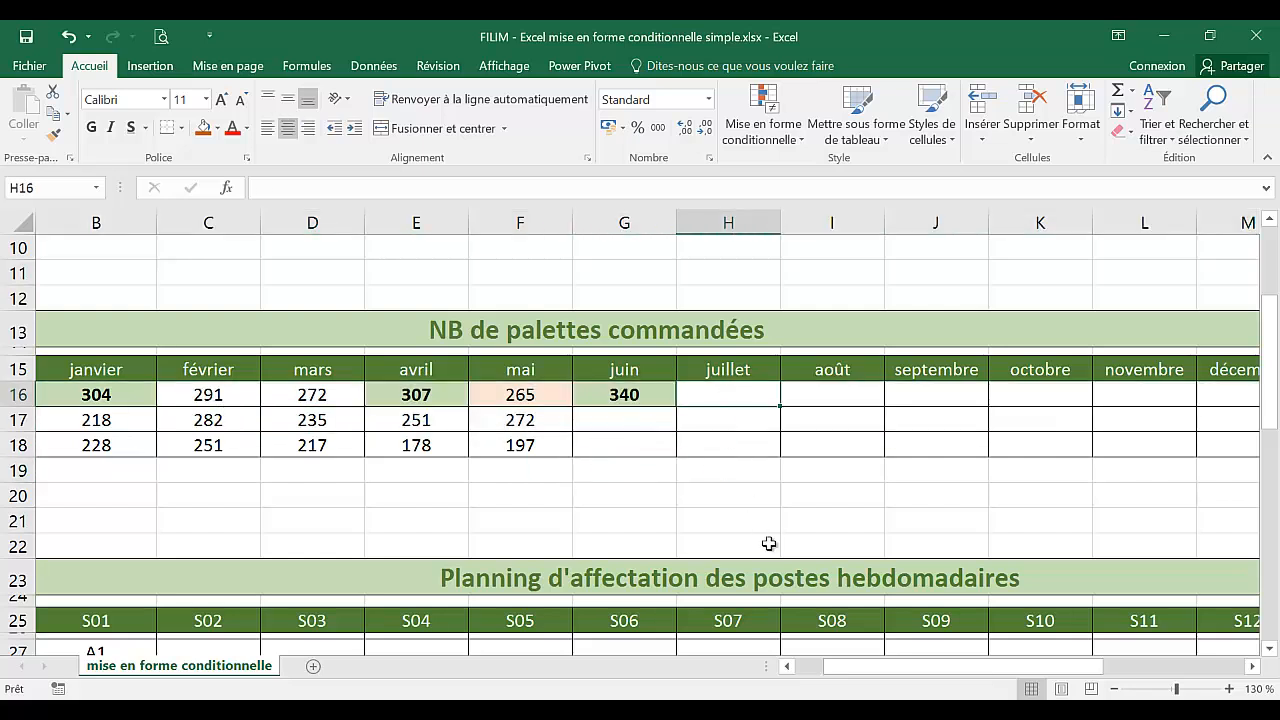
type("320")
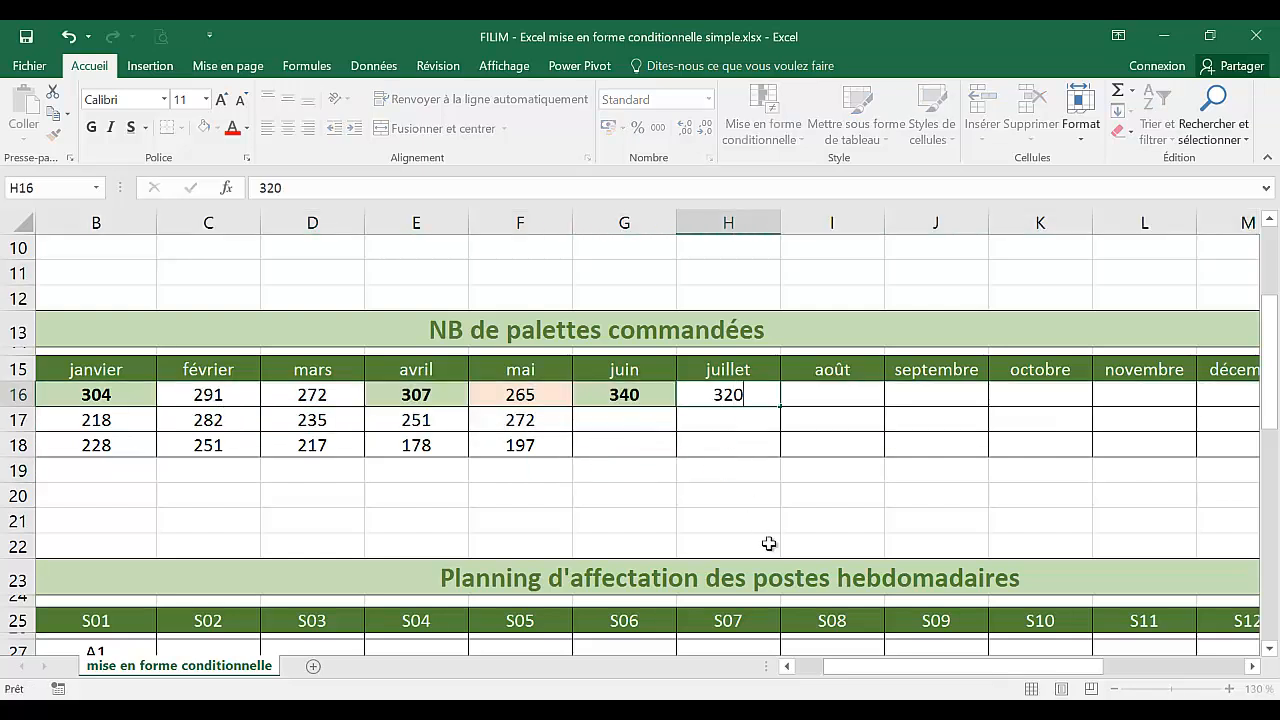
key("Return")
left_click(849, 401)
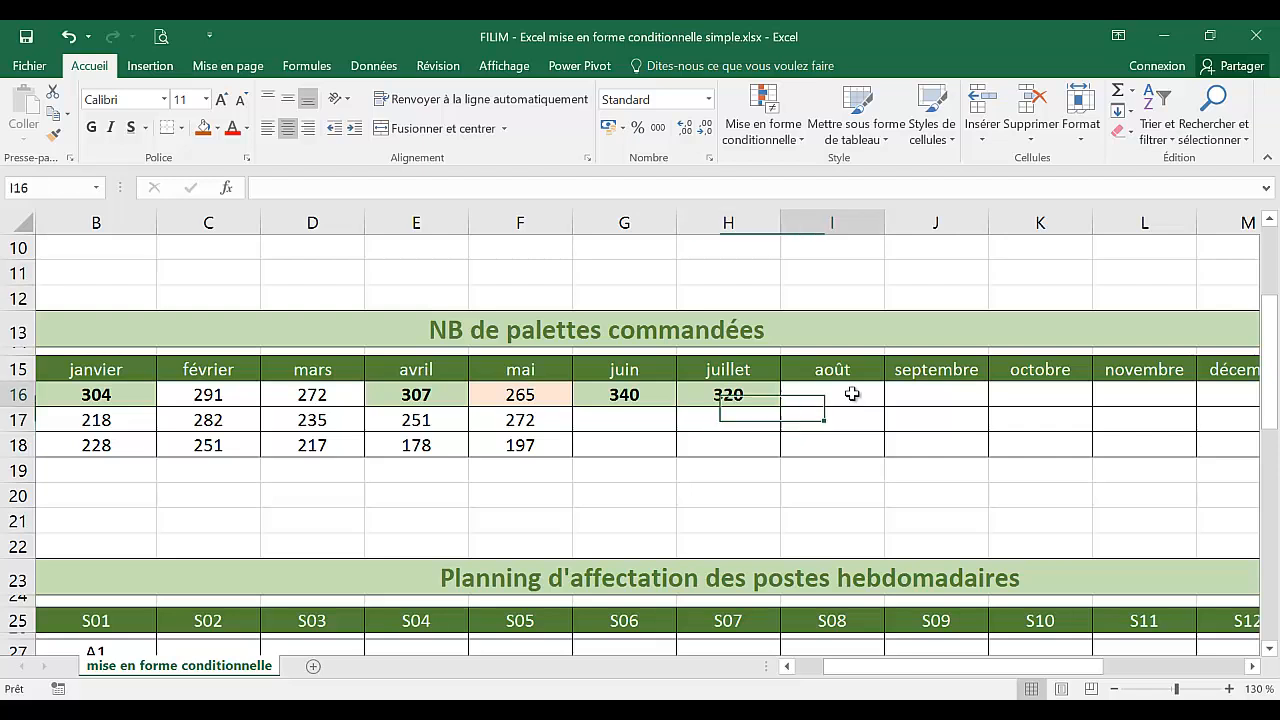
type("290")
key("Return")
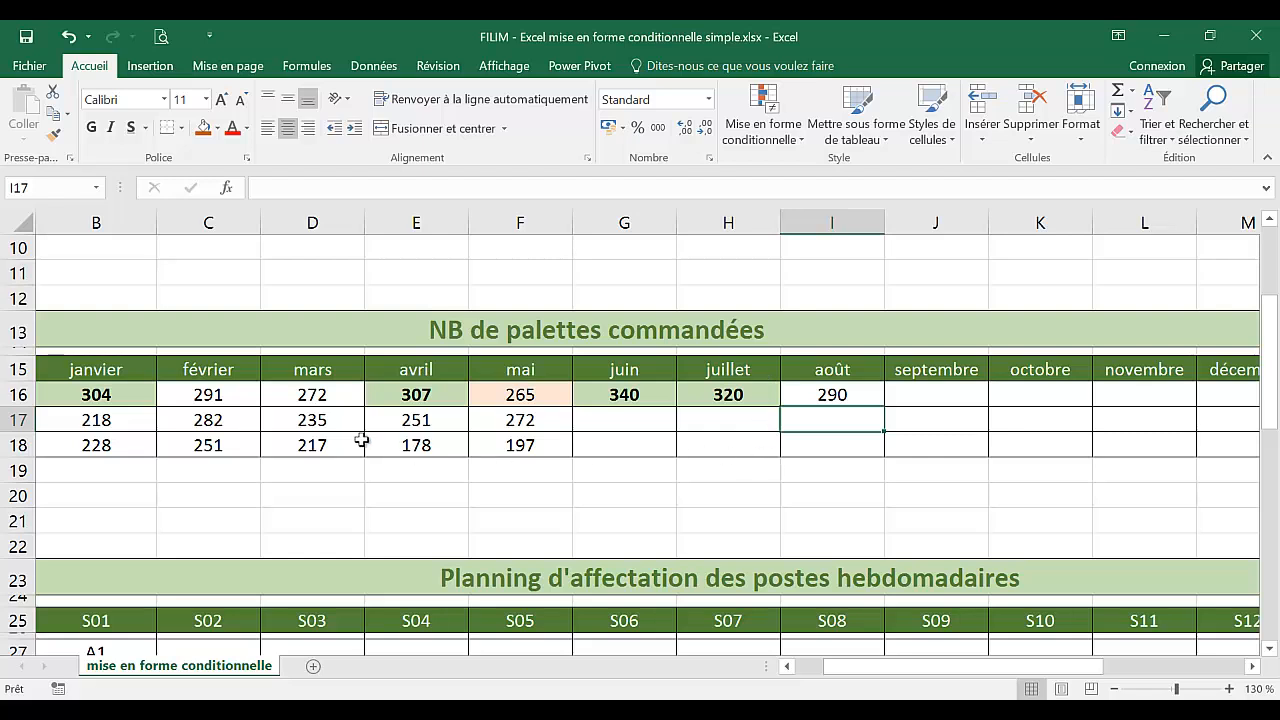
left_click_drag(971, 671, 945, 668)
left_click_drag(206, 418, 988, 426)
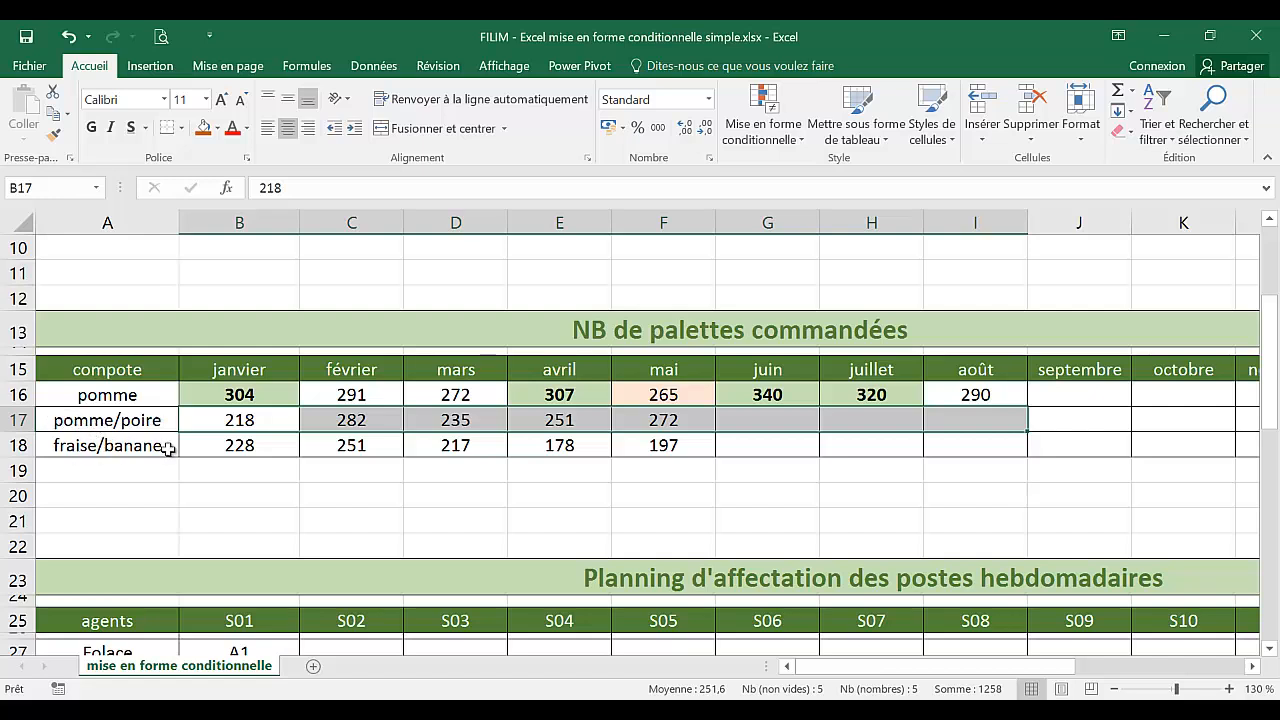
left_click(551, 474)
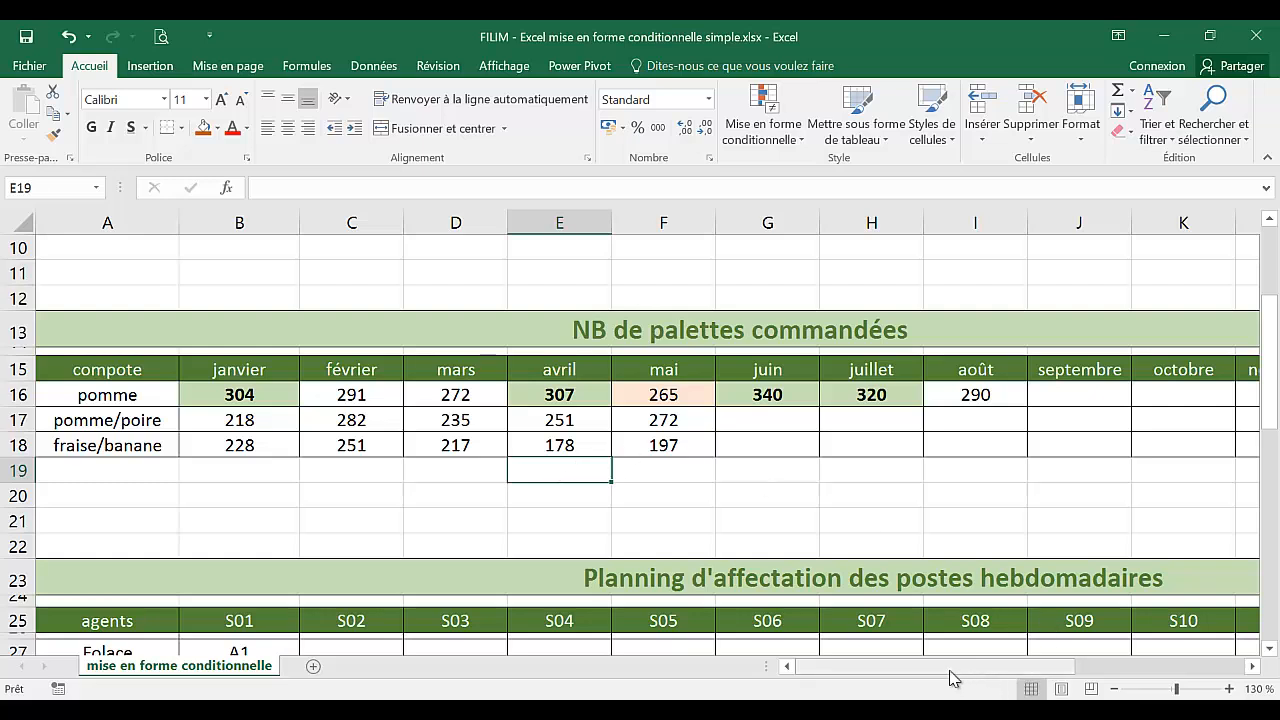
Step: Open the conditional formatting rules manager for the pomme row B16:M16 and reposition it over the sheet
left_click_drag(256, 392, 1026, 394)
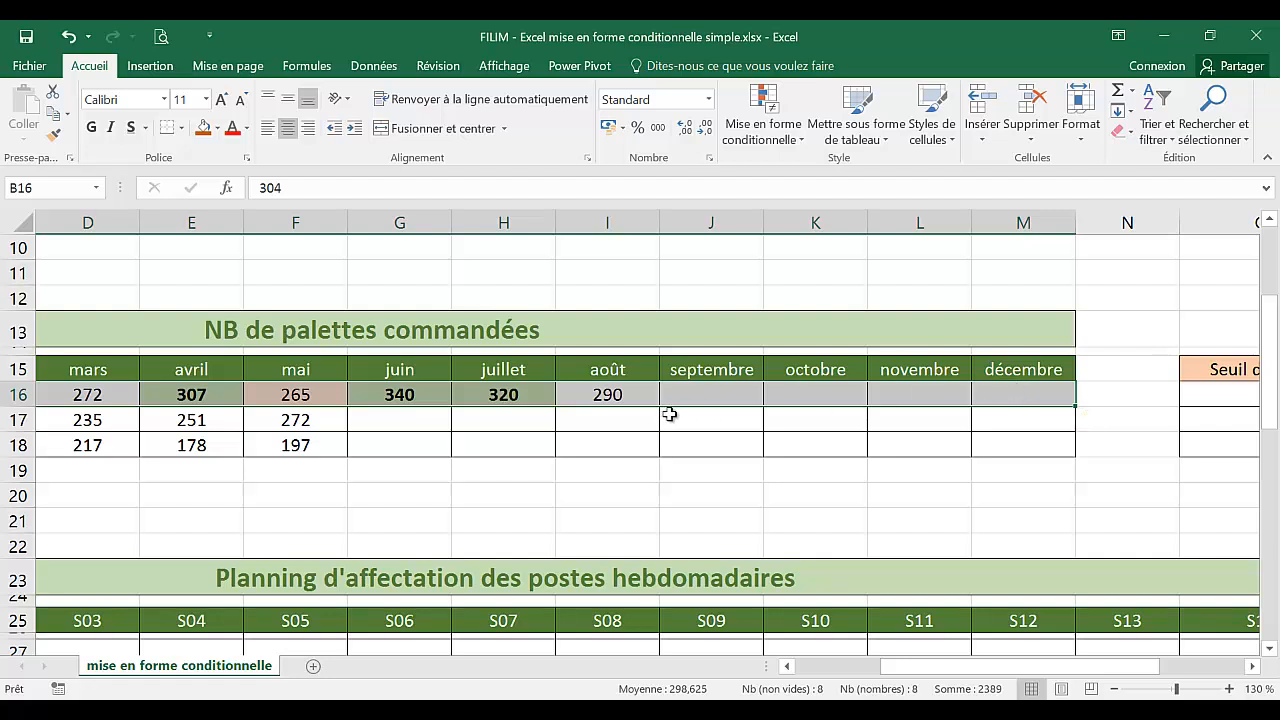
left_click(768, 132)
left_click(782, 420)
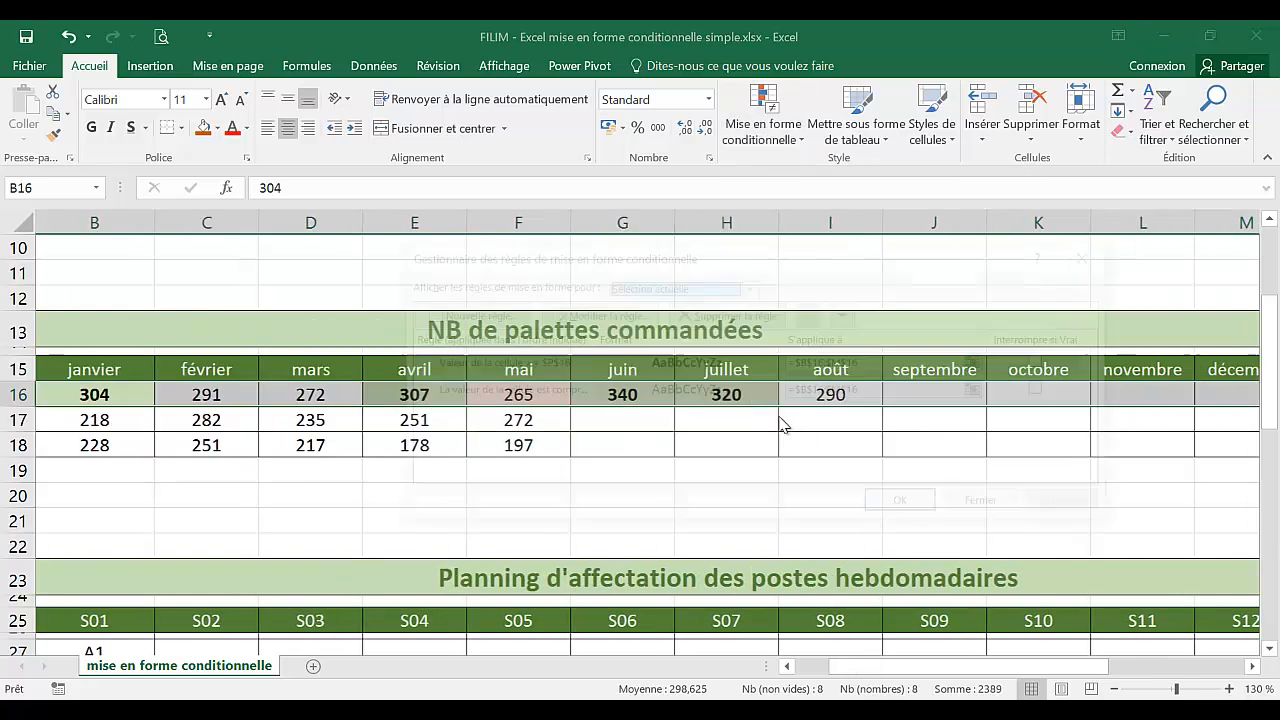
left_click_drag(793, 260, 676, 457)
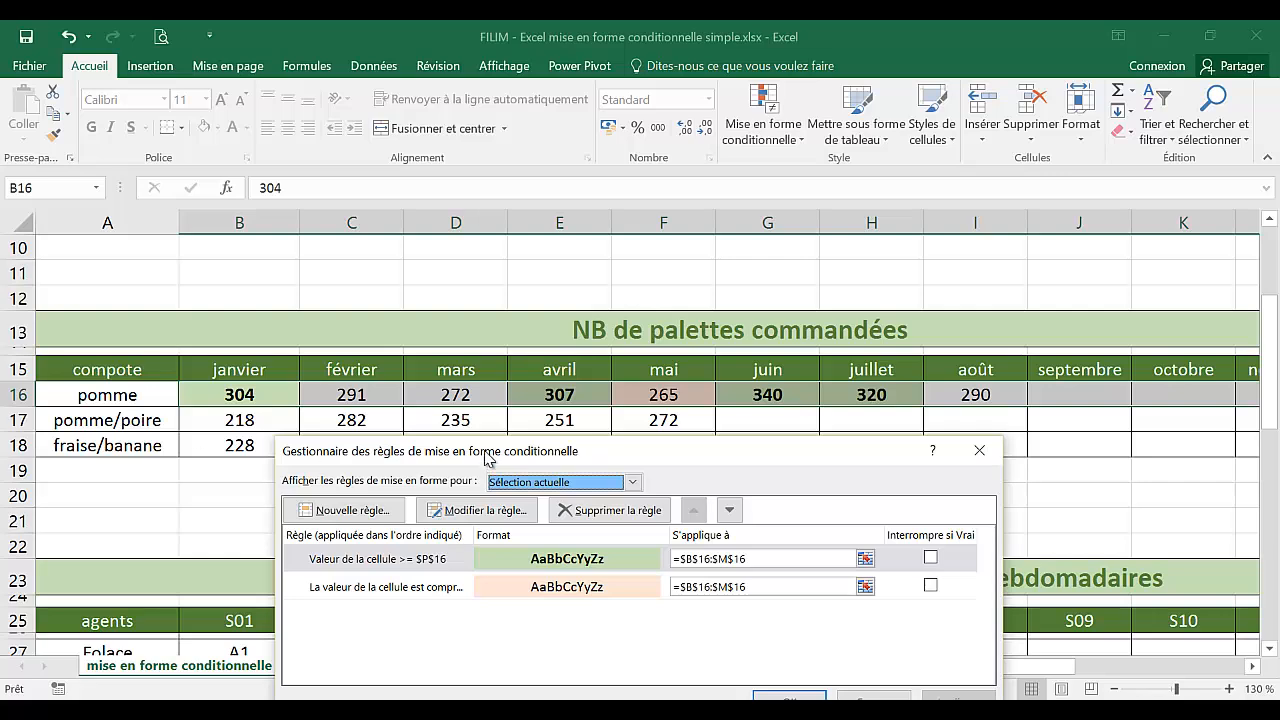
left_click_drag(490, 462, 591, 315)
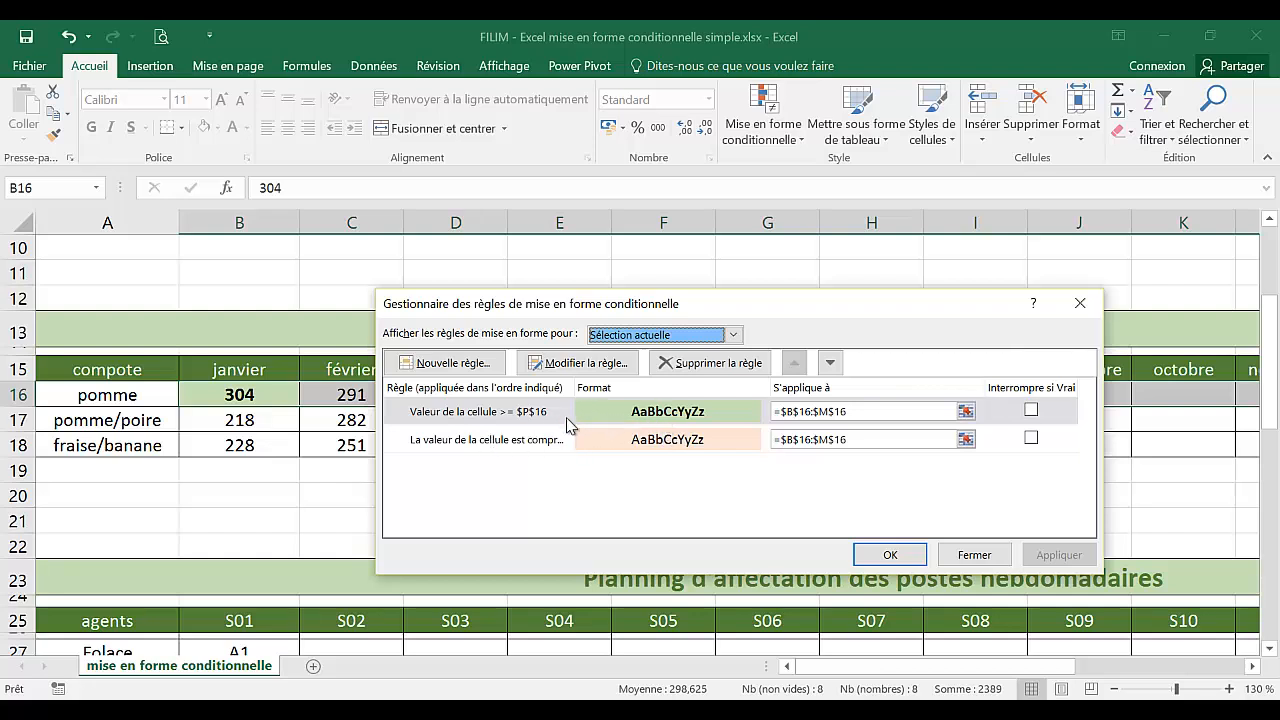
Step: Edit the pomme alert rule (between 1 and =$O$16) to use an italic (Italique) font style and apply the change
double_click(553, 442)
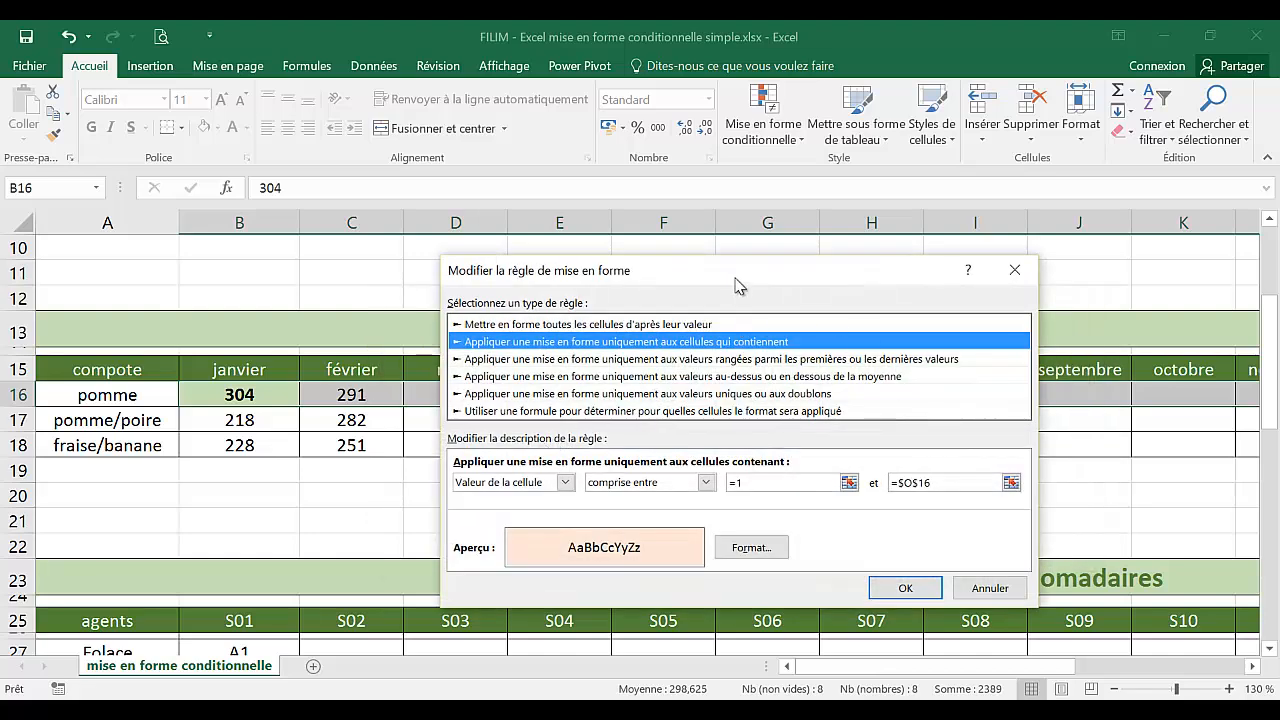
mouse_move(739, 262)
left_mouse_down()
mouse_move(749, 258)
mouse_move(742, 266)
left_mouse_up()
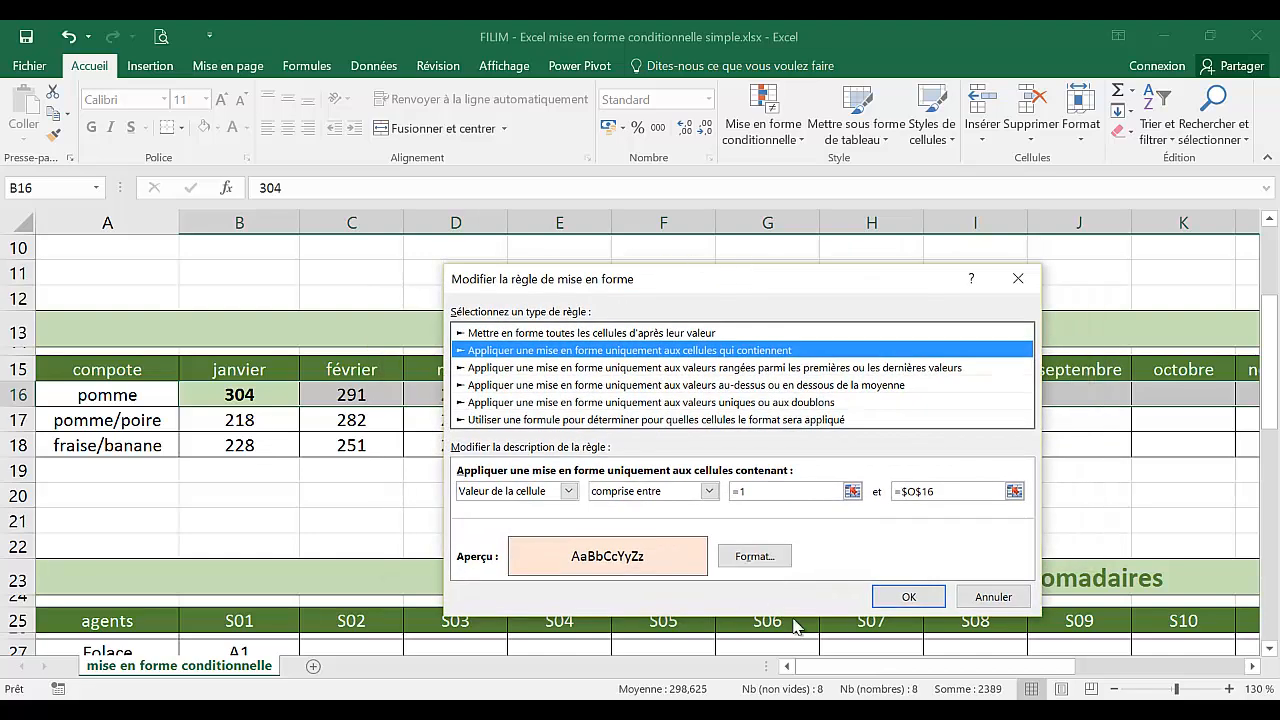
left_click(752, 556)
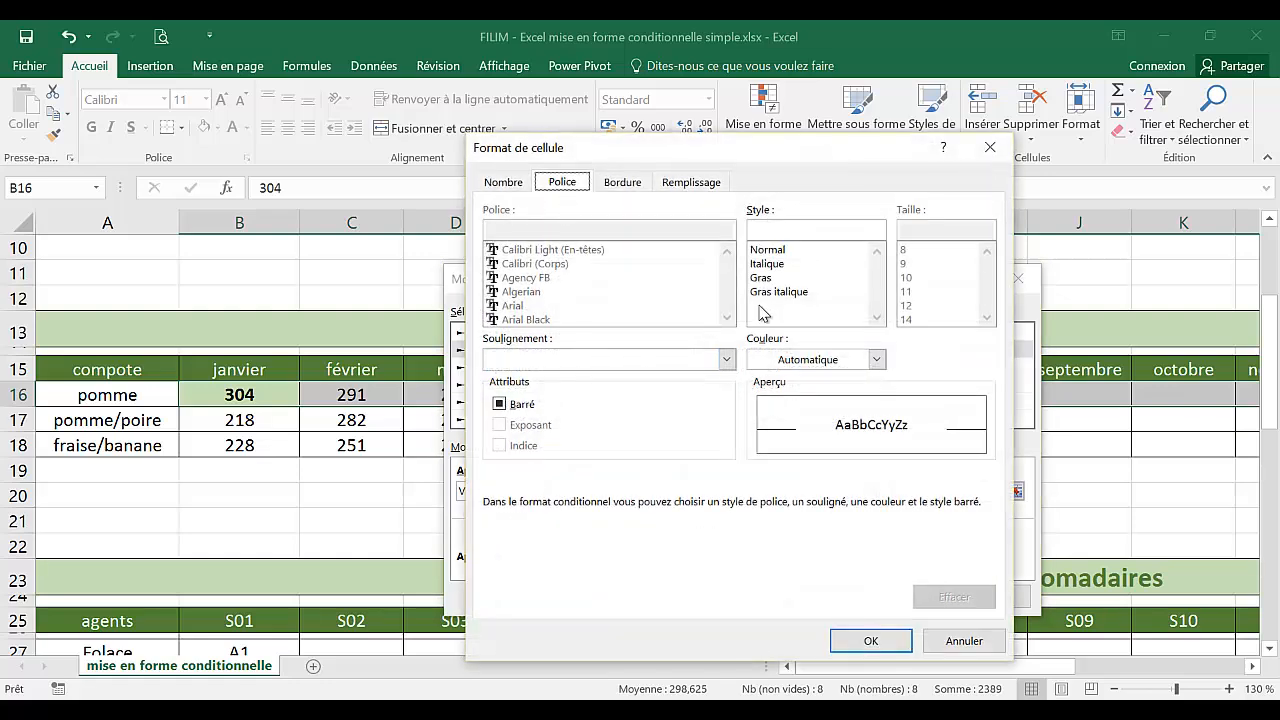
left_click(768, 265)
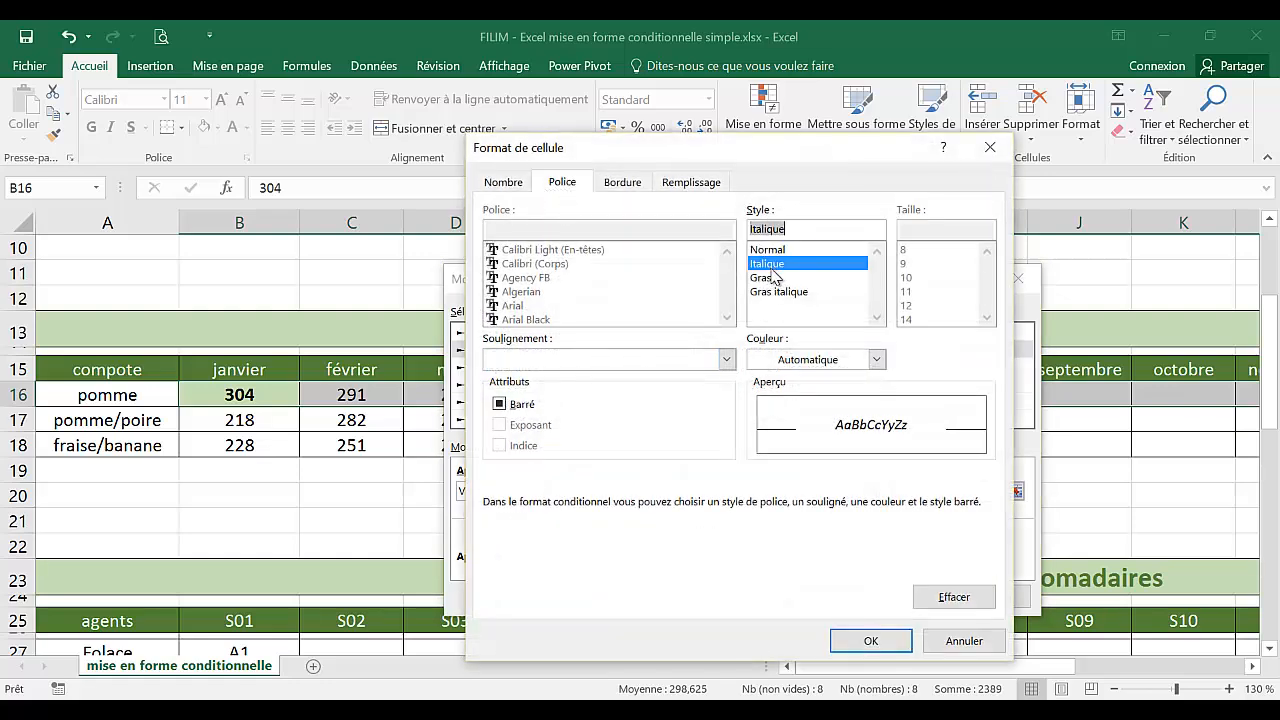
left_click(871, 640)
left_click(908, 597)
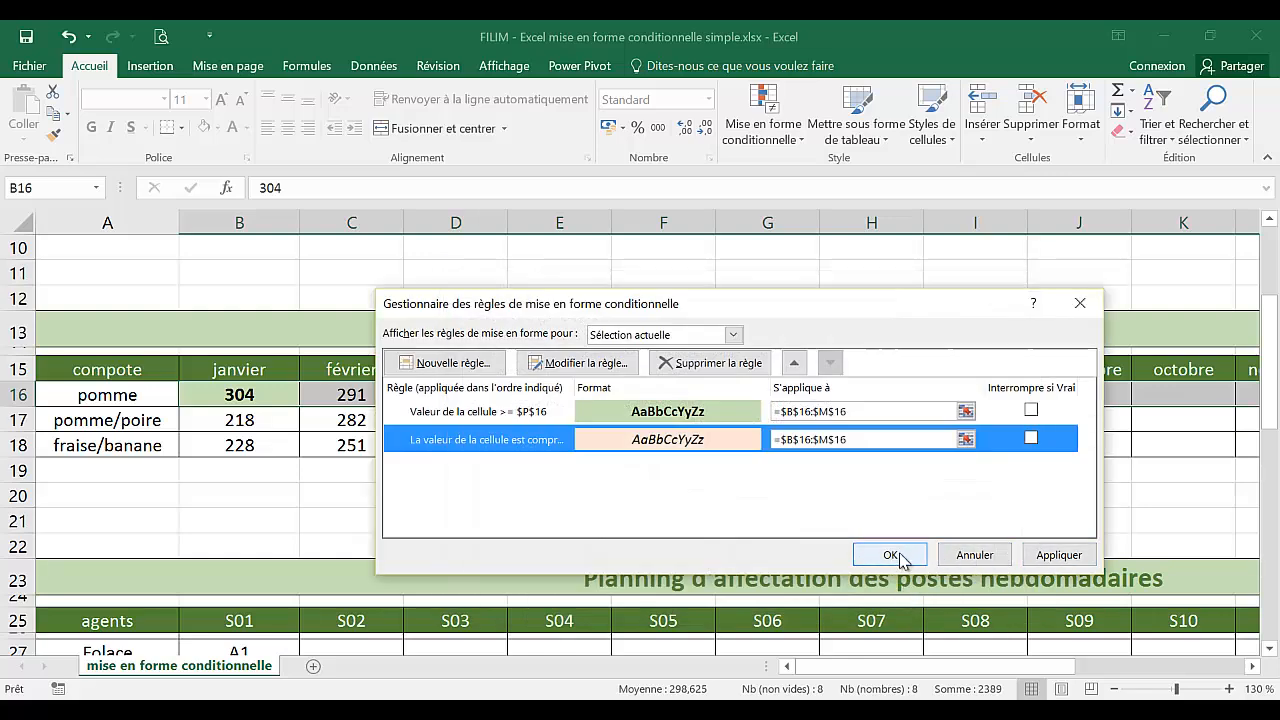
left_click(897, 557)
left_click(598, 472)
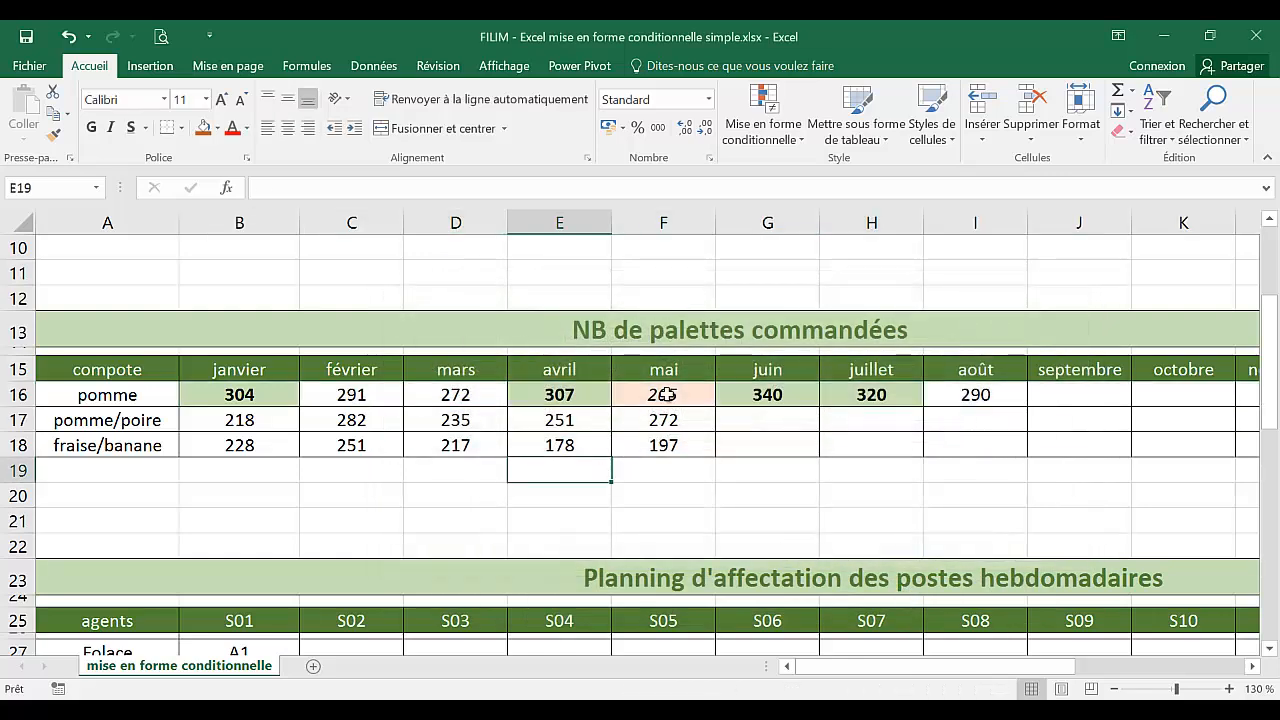
mouse_move(860, 668)
left_mouse_down()
mouse_move(993, 668)
mouse_move(860, 668)
left_mouse_up()
left_click(624, 499)
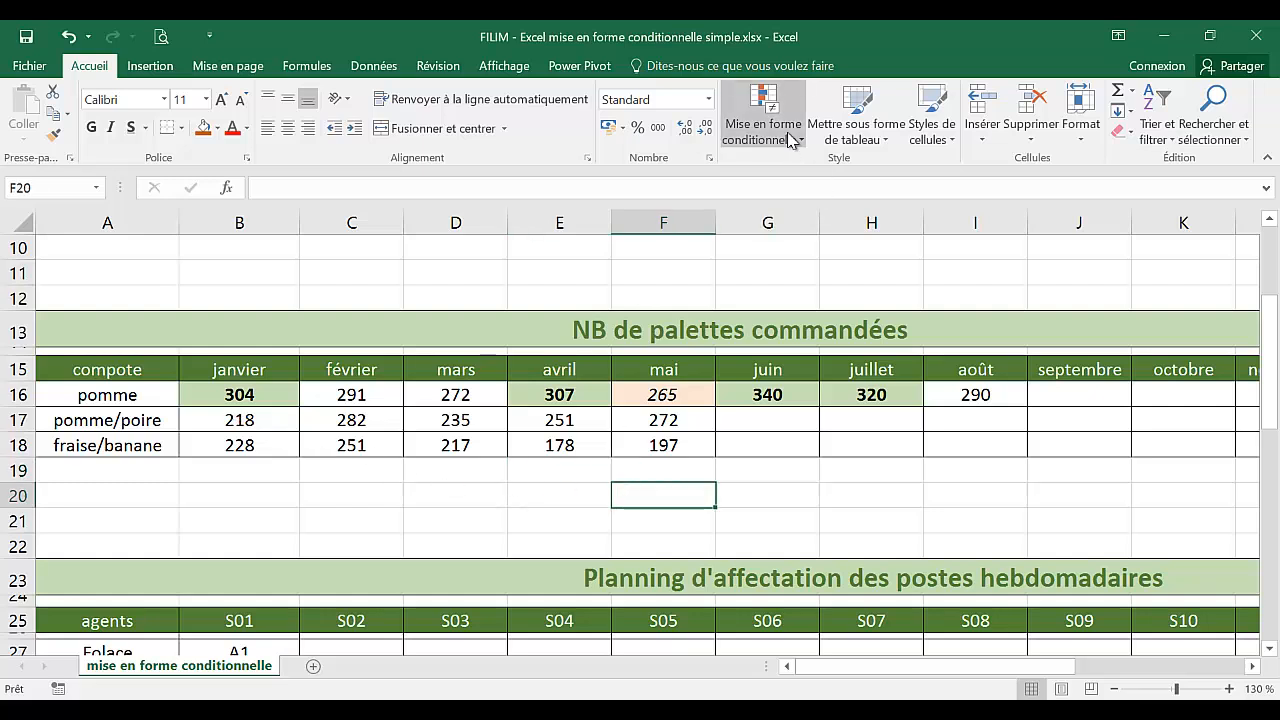
Step: Review the conditional formatting rules of the whole worksheet (Cette feuille de calcul) in the rules manager, and close it without changes
left_click(481, 277)
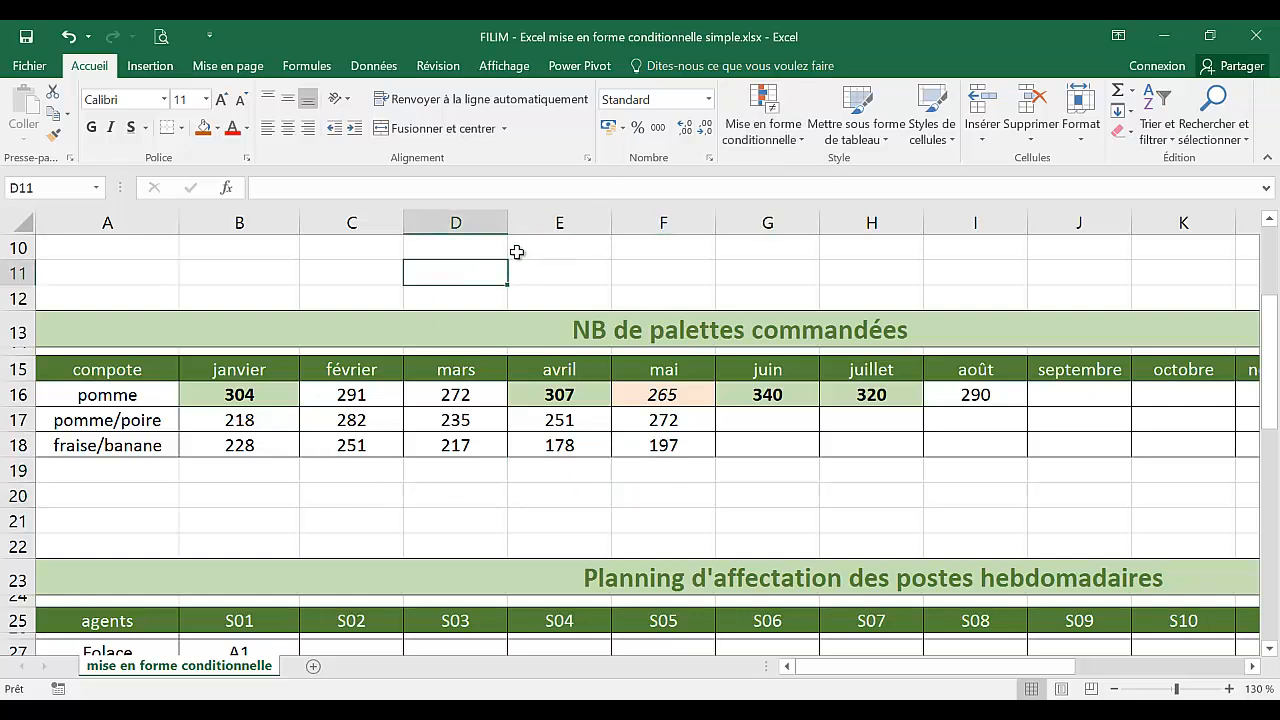
left_click(795, 140)
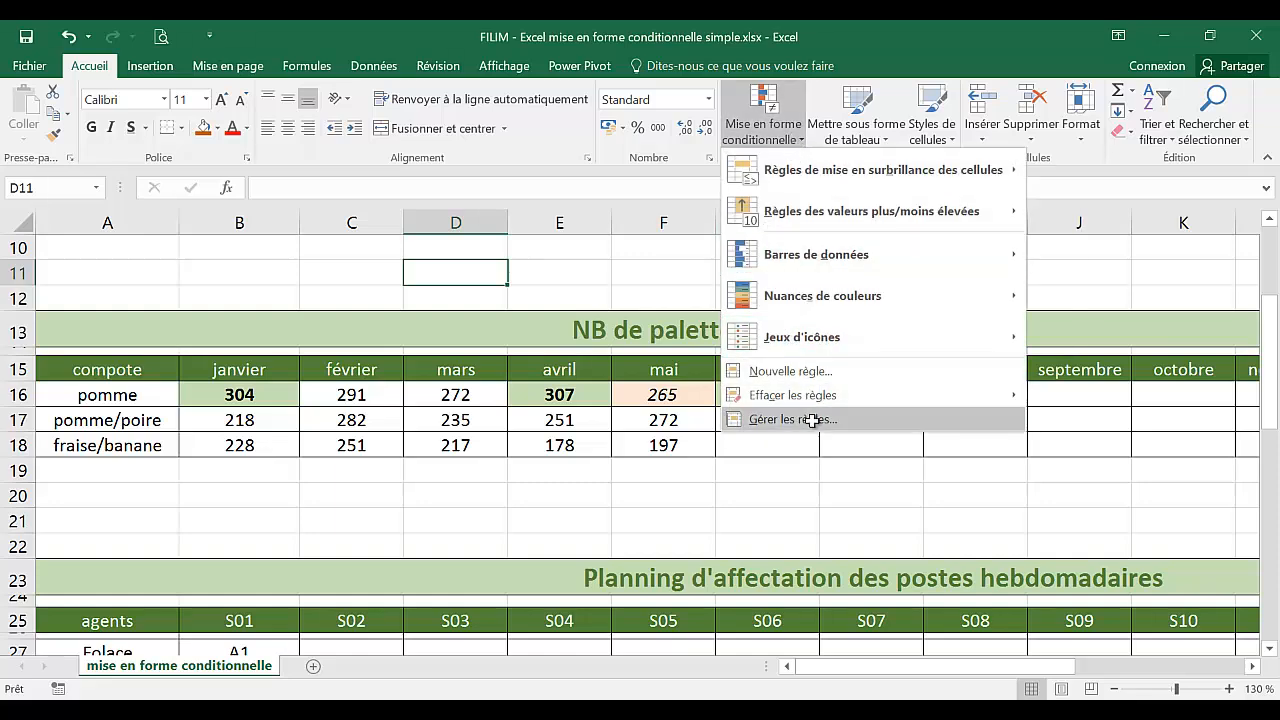
left_click(812, 420)
left_click_drag(588, 300, 600, 338)
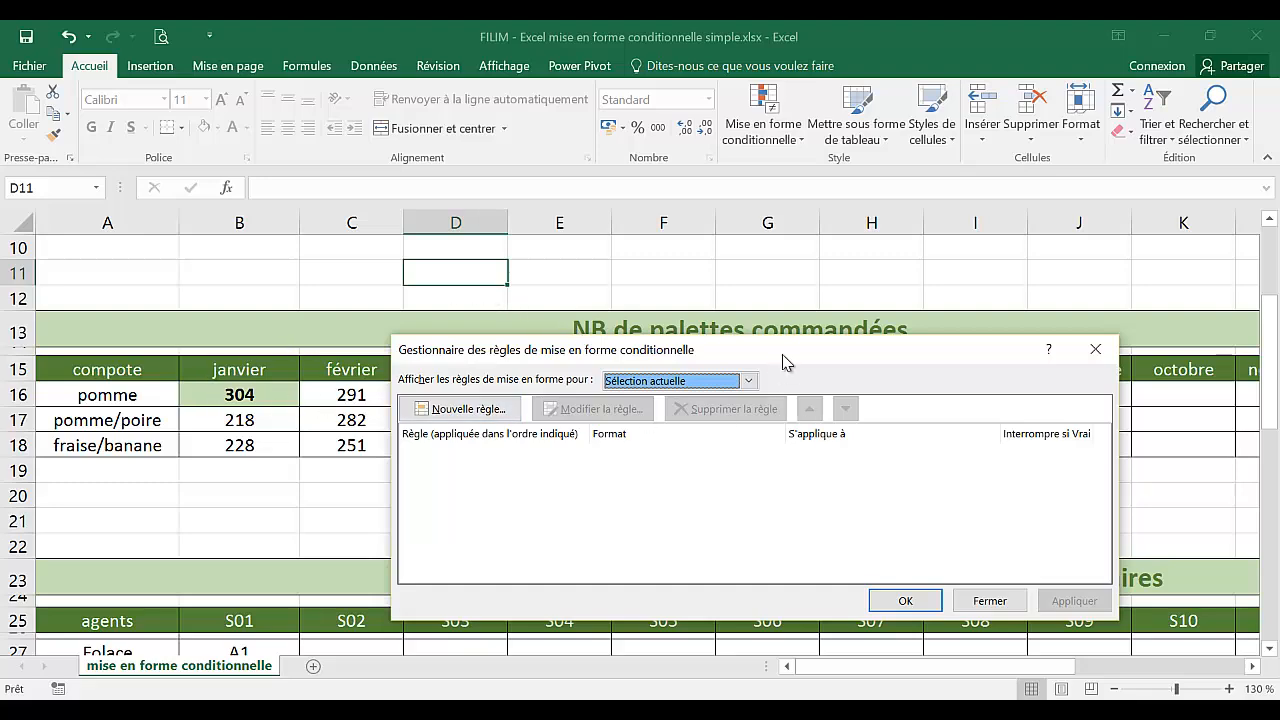
left_click_drag(780, 355, 695, 462)
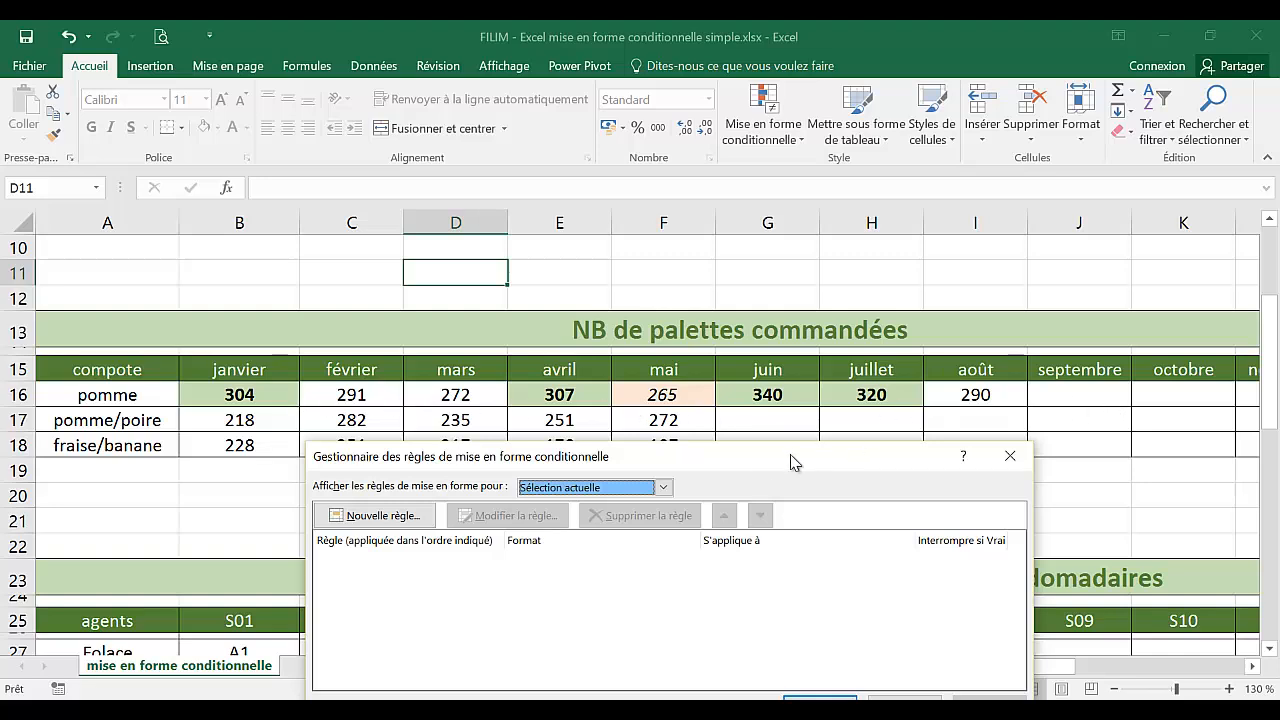
left_click_drag(790, 462, 810, 332)
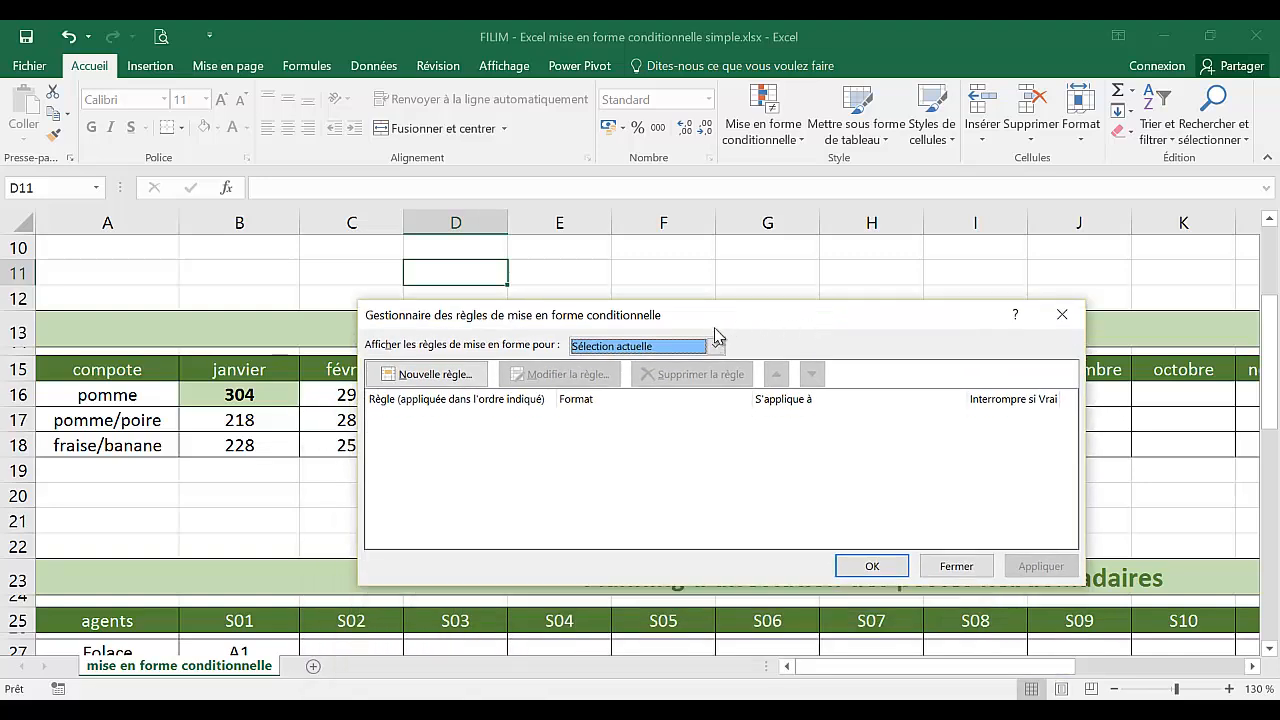
mouse_move(730, 317)
left_mouse_down()
mouse_move(734, 296)
mouse_move(728, 311)
left_mouse_up()
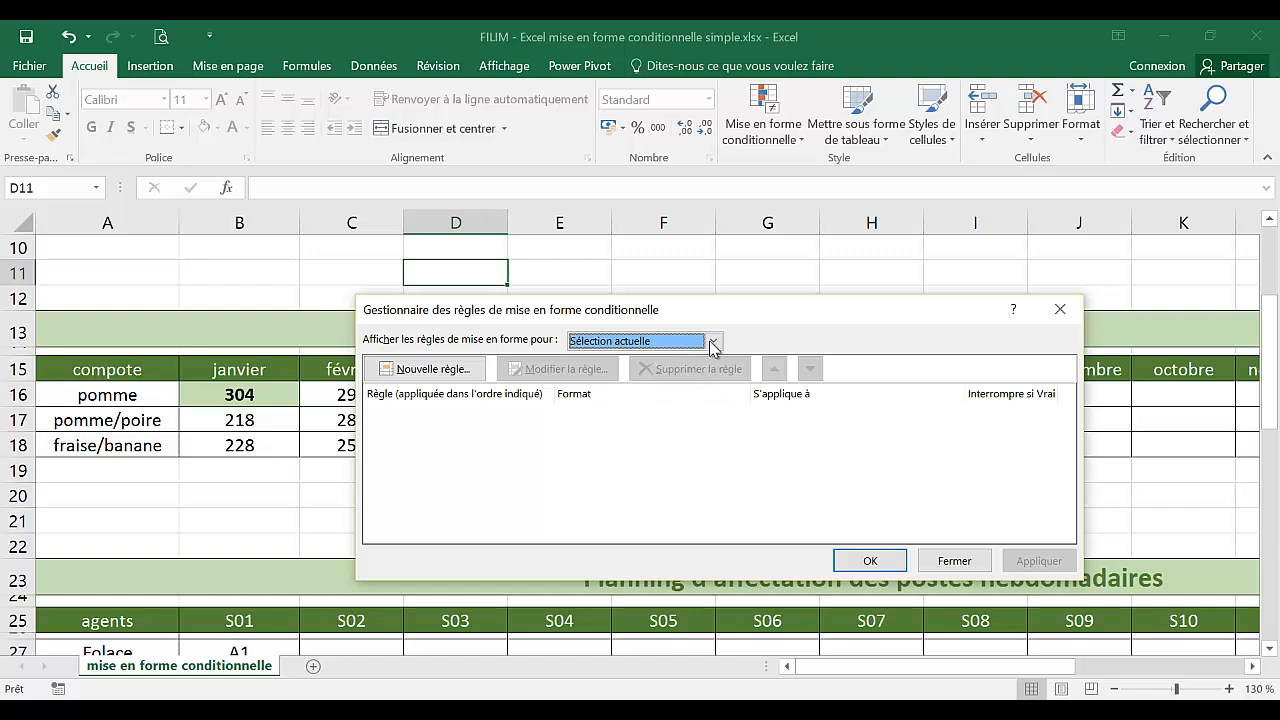
left_click(713, 344)
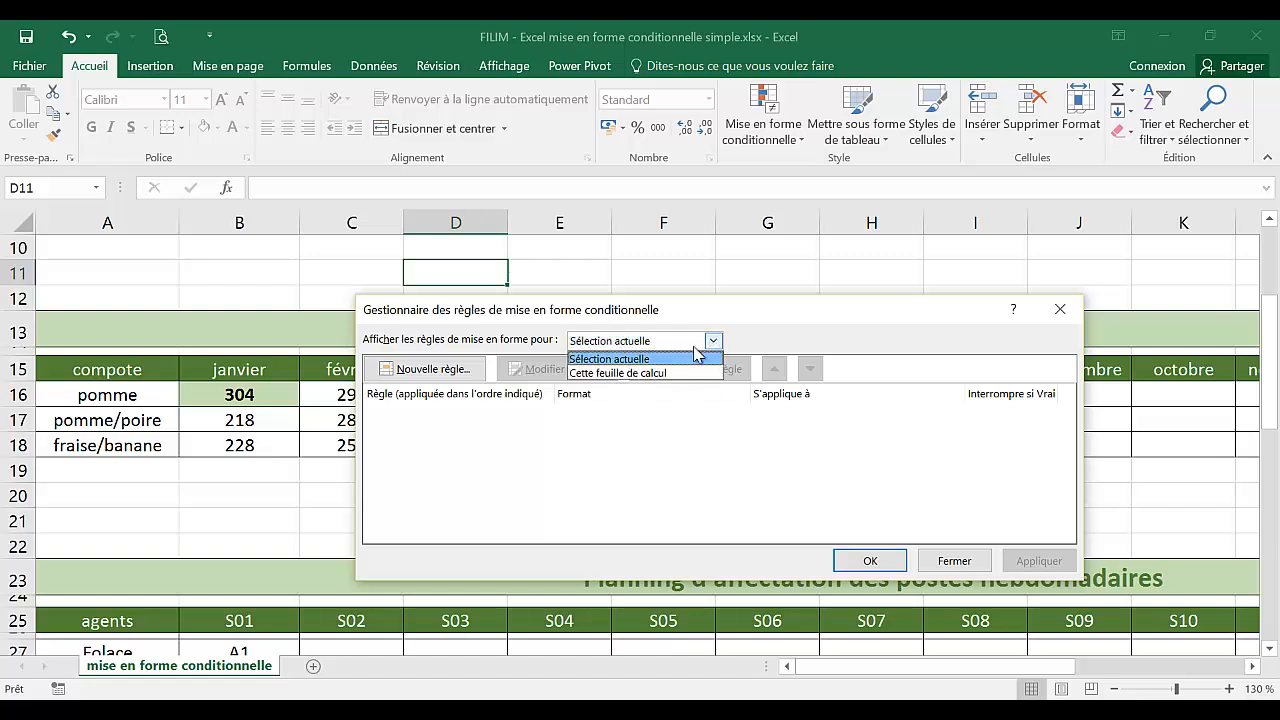
left_click(661, 373)
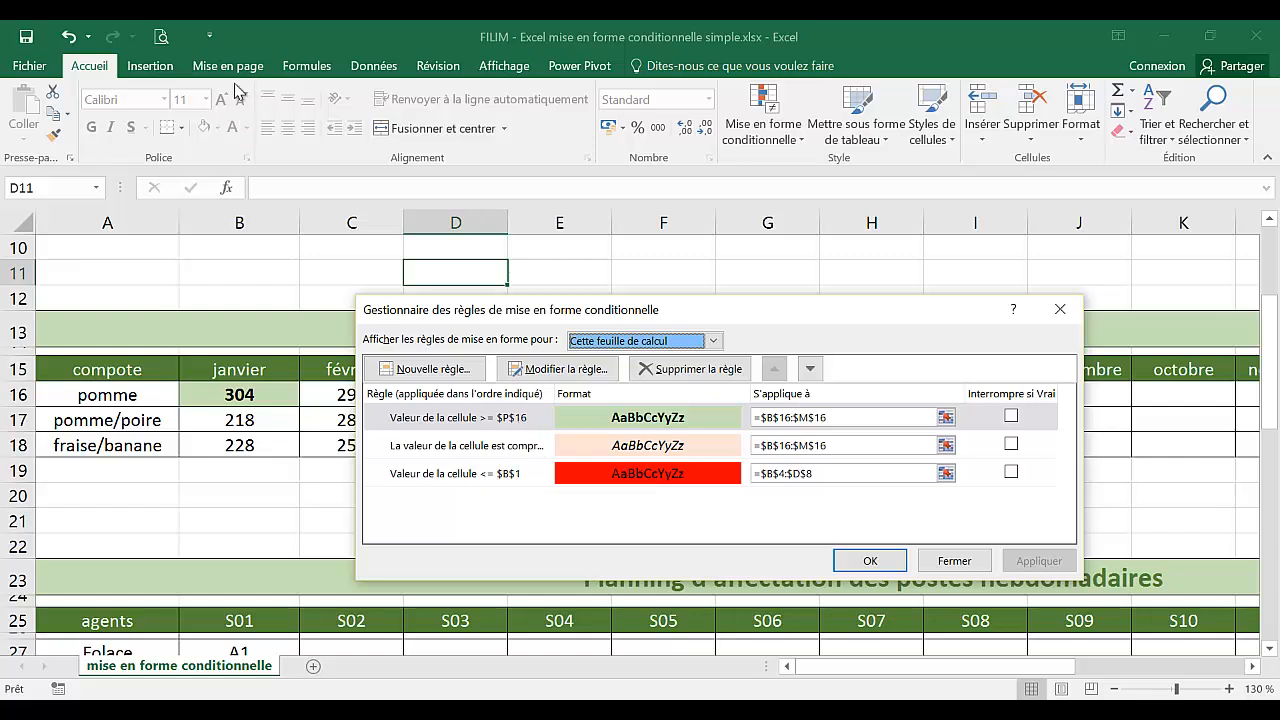
left_click(954, 560)
left_click(665, 507)
Step: Examine the weekly post assignment table (Planning d'affectation des postes hebdomadaires), checking the A1, A2 and A3 assignments per agent
scroll(670, 500, "down", 4)
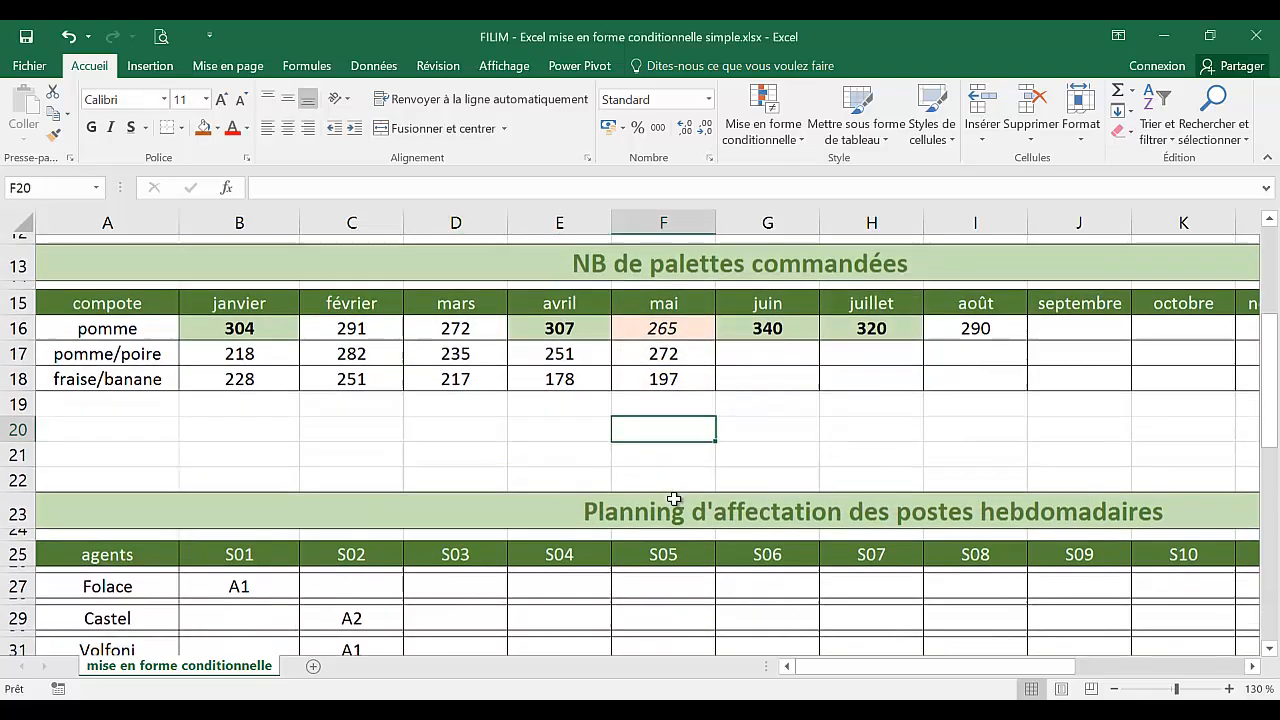
scroll(675, 498, "down", 1)
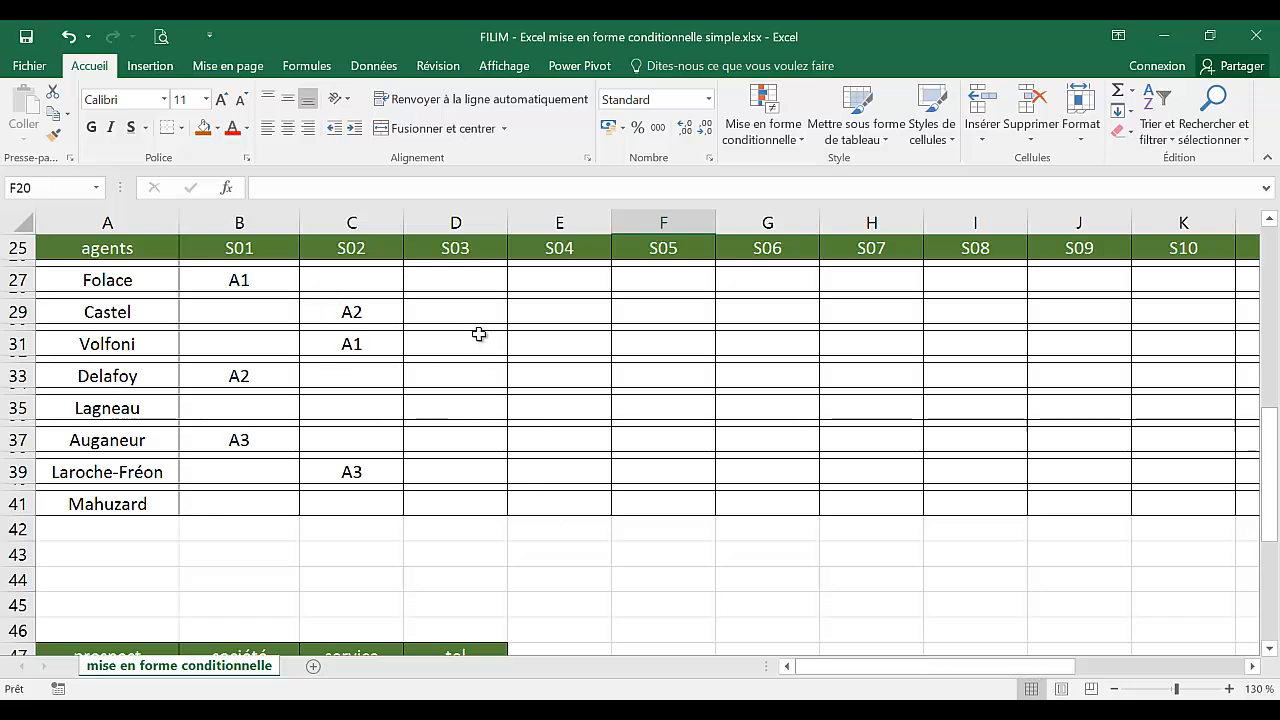
mouse_move(863, 670)
left_mouse_down()
mouse_move(1014, 670)
mouse_move(840, 670)
left_mouse_up()
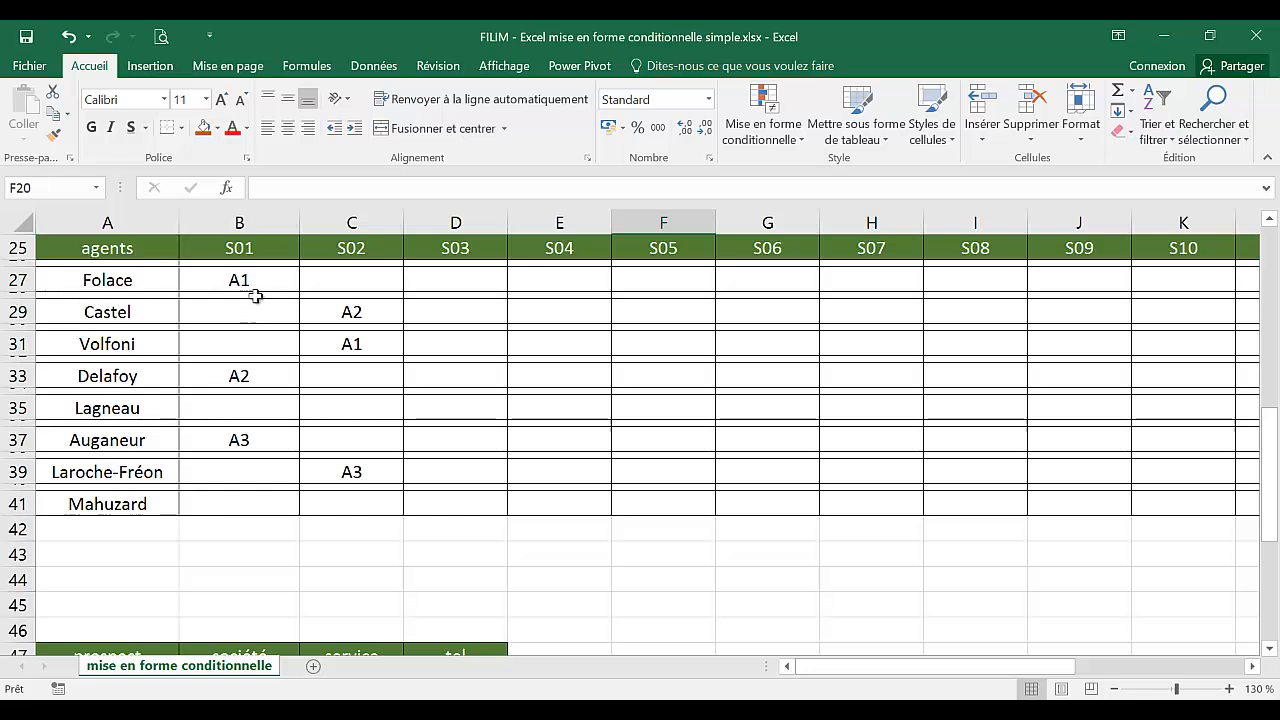
left_click_drag(270, 279, 524, 396)
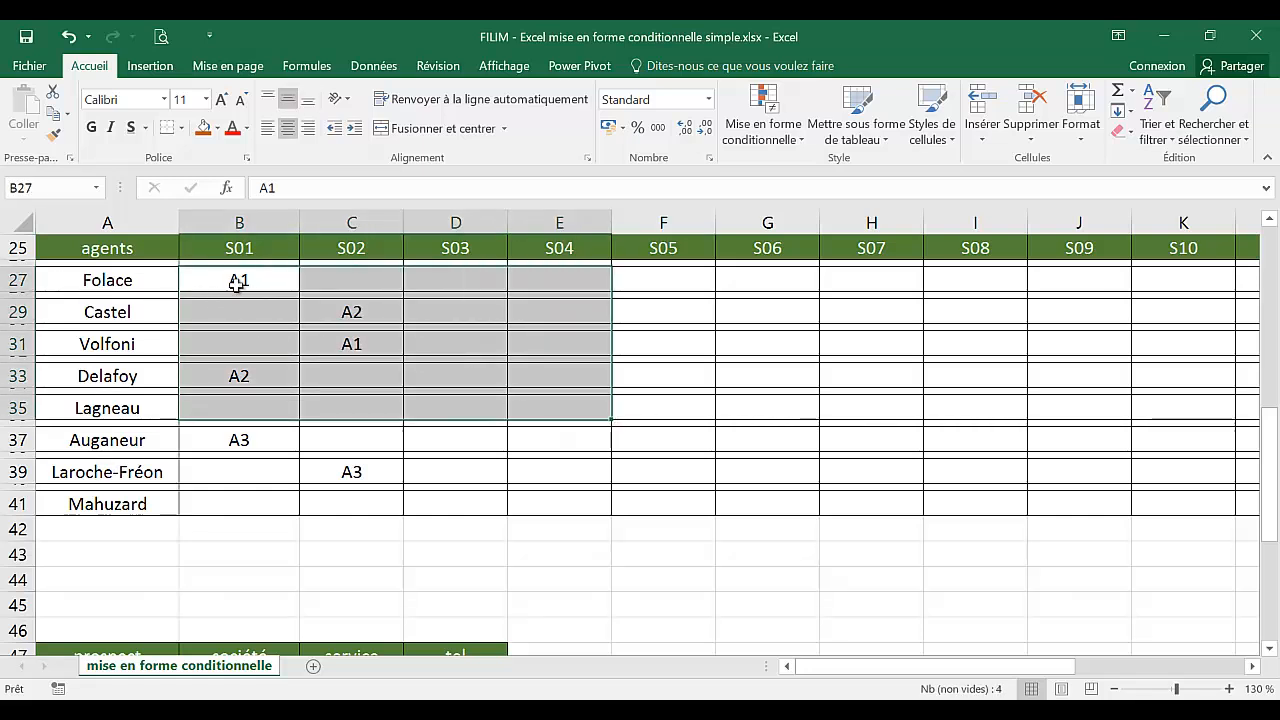
left_click(263, 380)
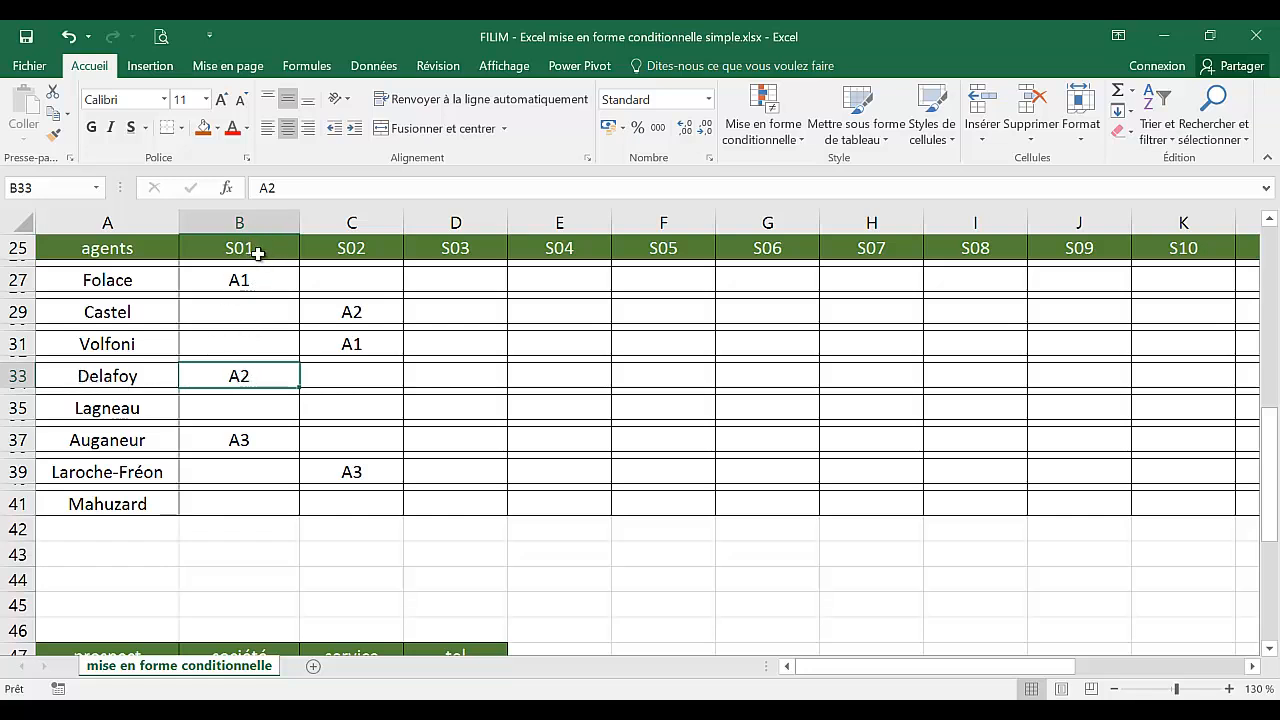
left_click(150, 447)
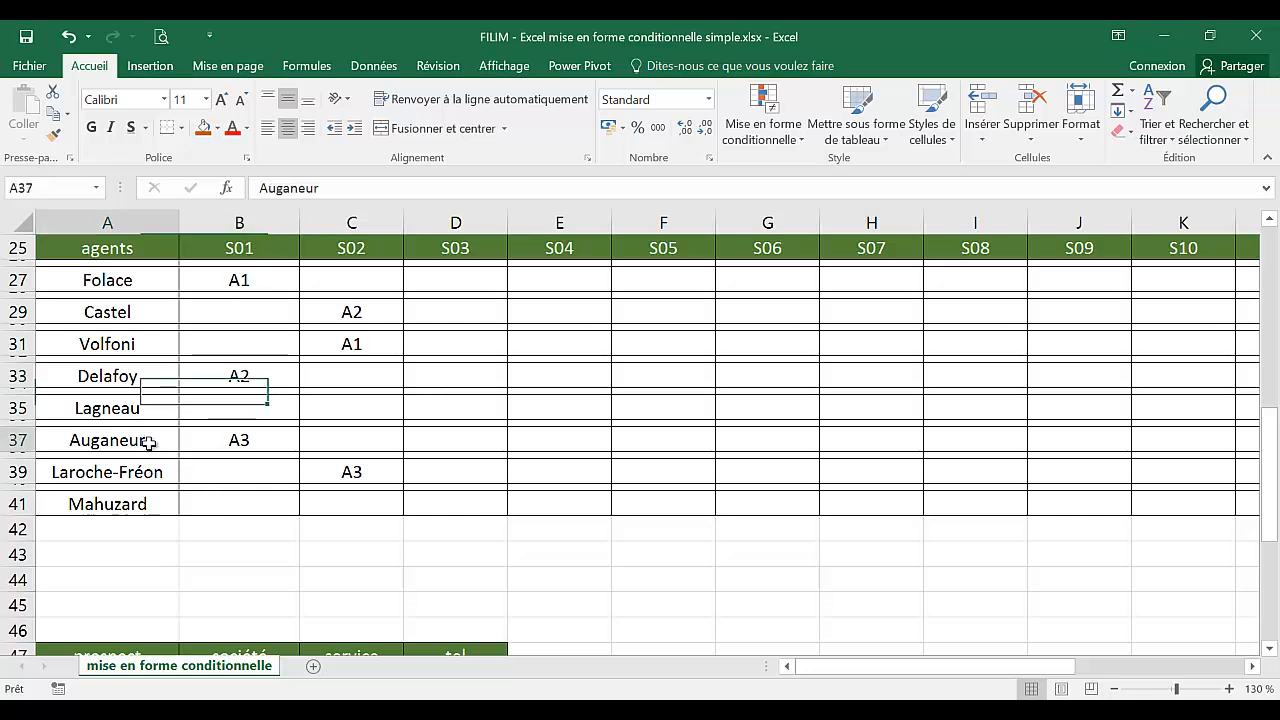
left_click(266, 441)
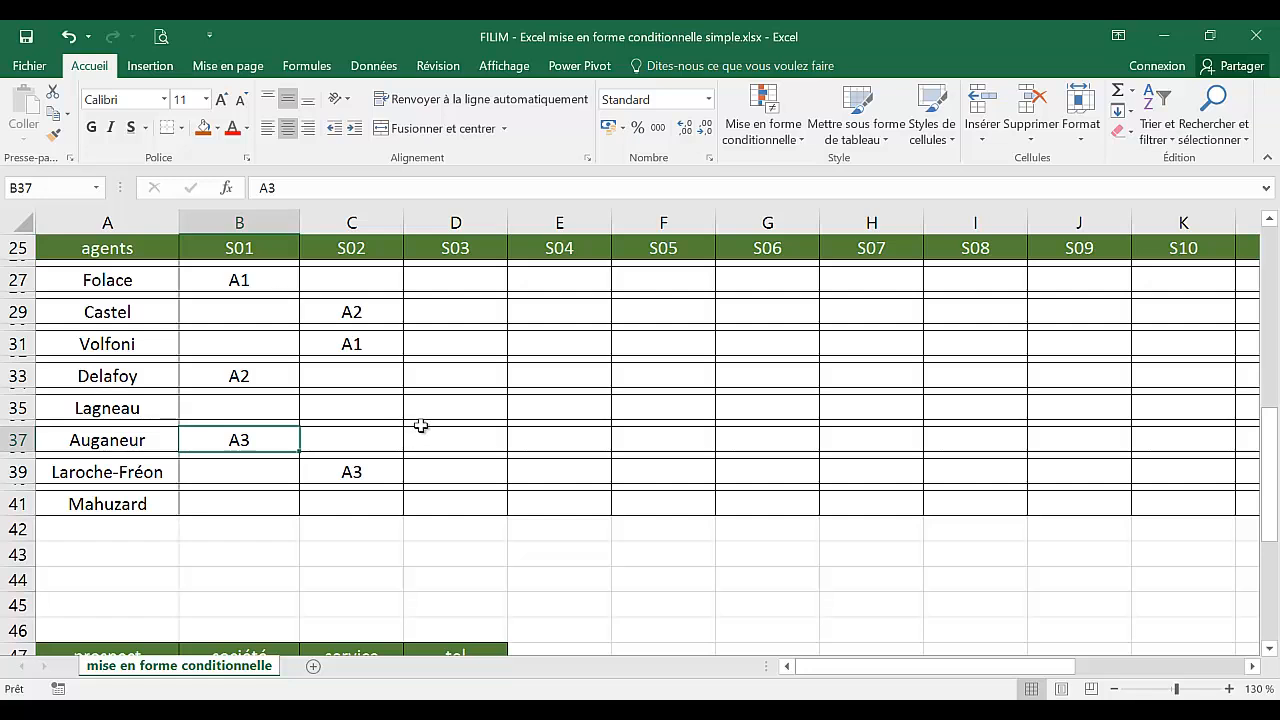
left_click(262, 281)
left_click(240, 373)
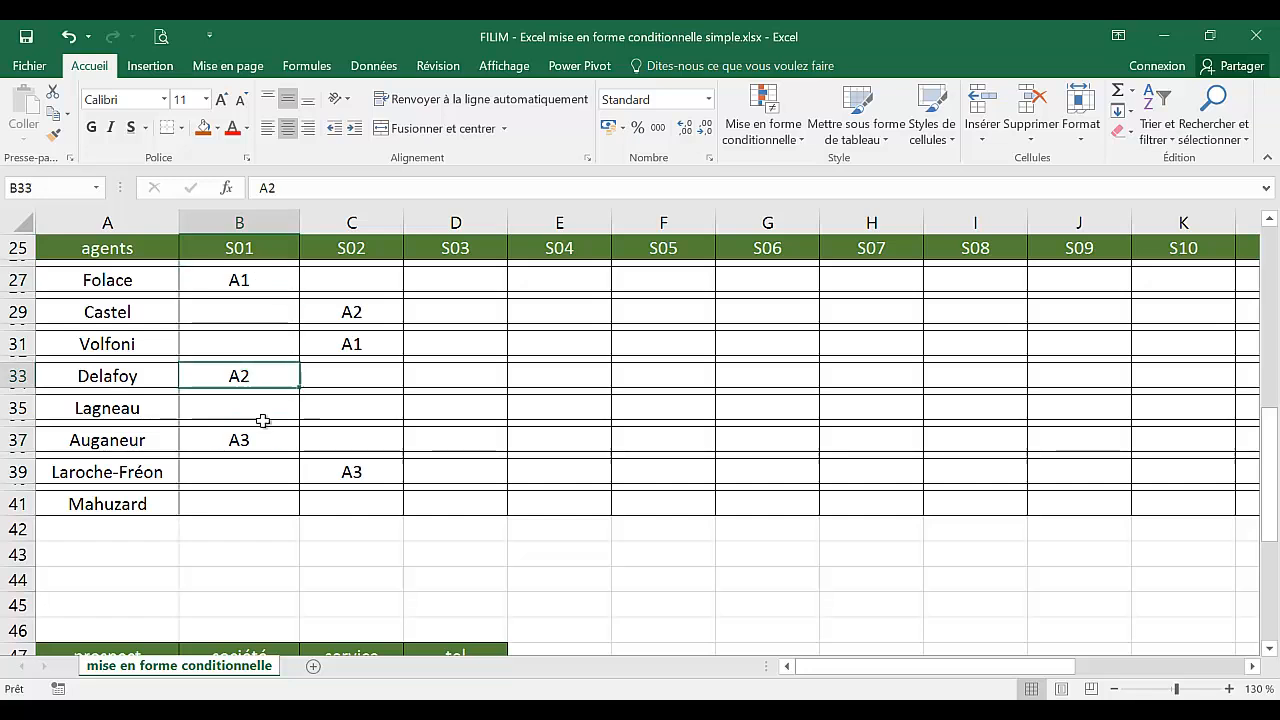
left_click(268, 445)
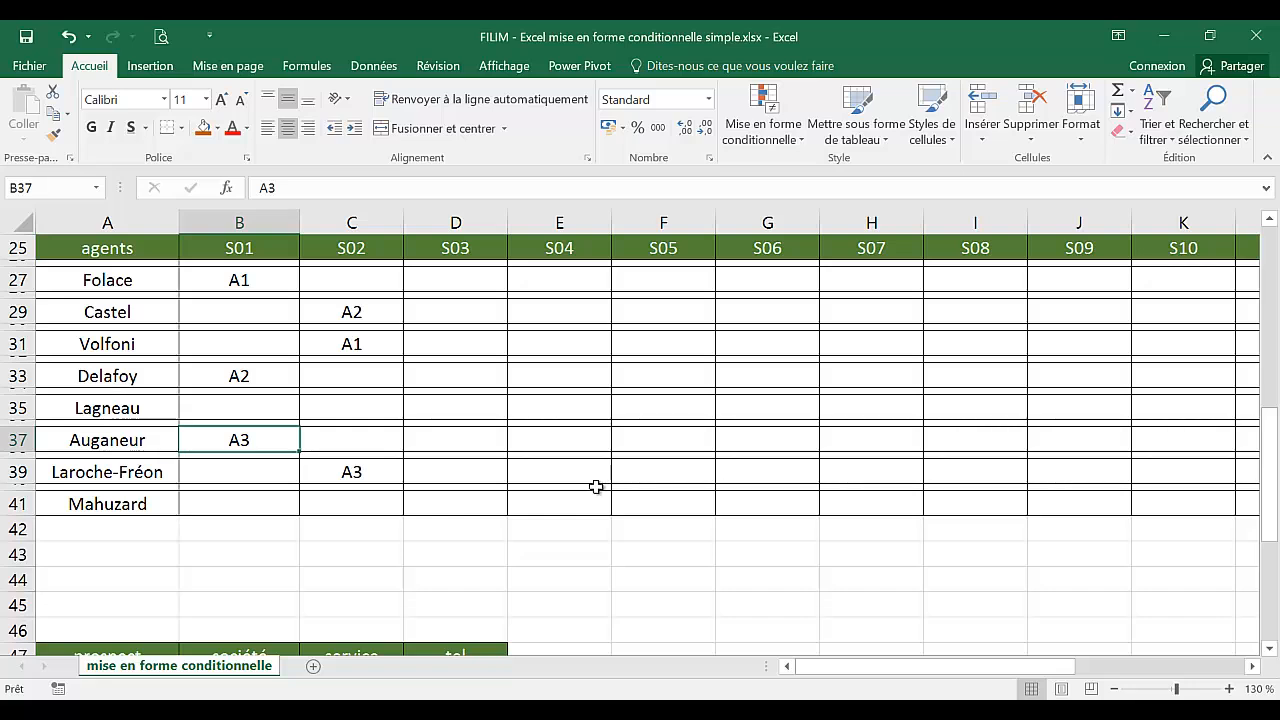
left_click(540, 468)
Step: Create a conditional formatting rule on the weekly planning grid, from B27 down to row 41, for cells whose specific text contains A1
left_click_drag(248, 279, 833, 500)
left_click_drag(980, 666, 709, 634)
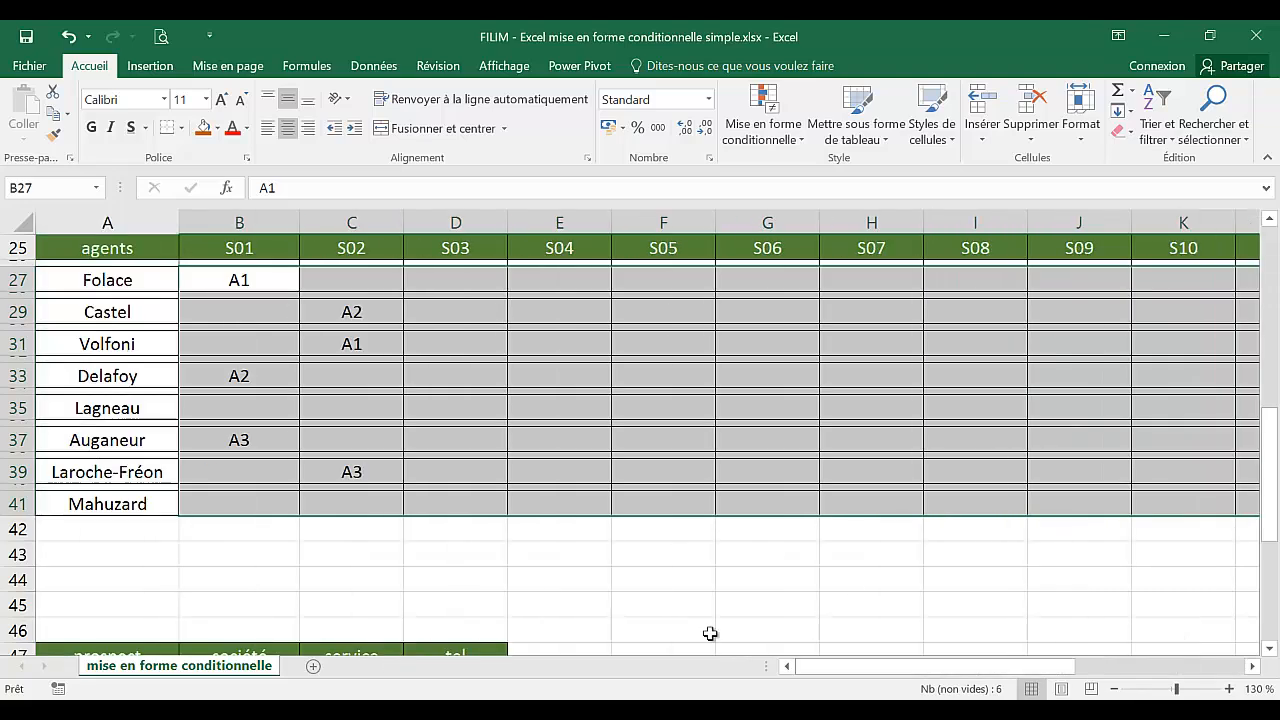
left_click(756, 116)
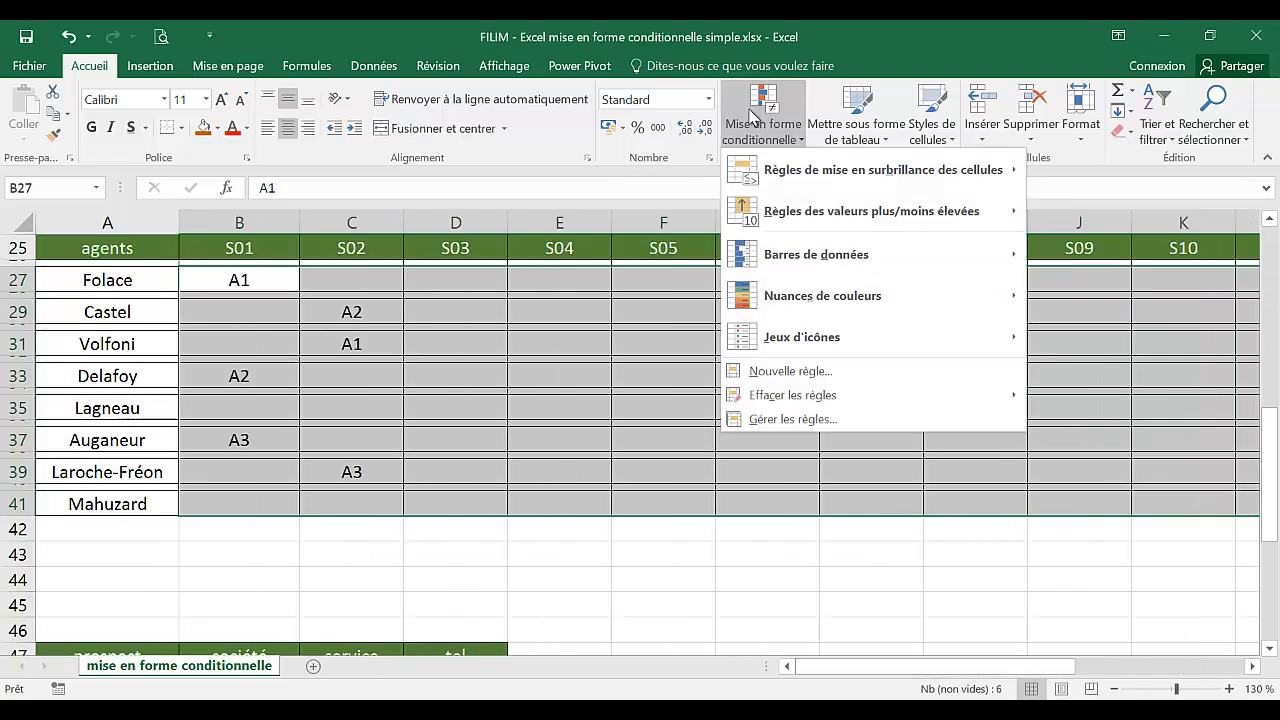
left_click(800, 372)
left_click(636, 330)
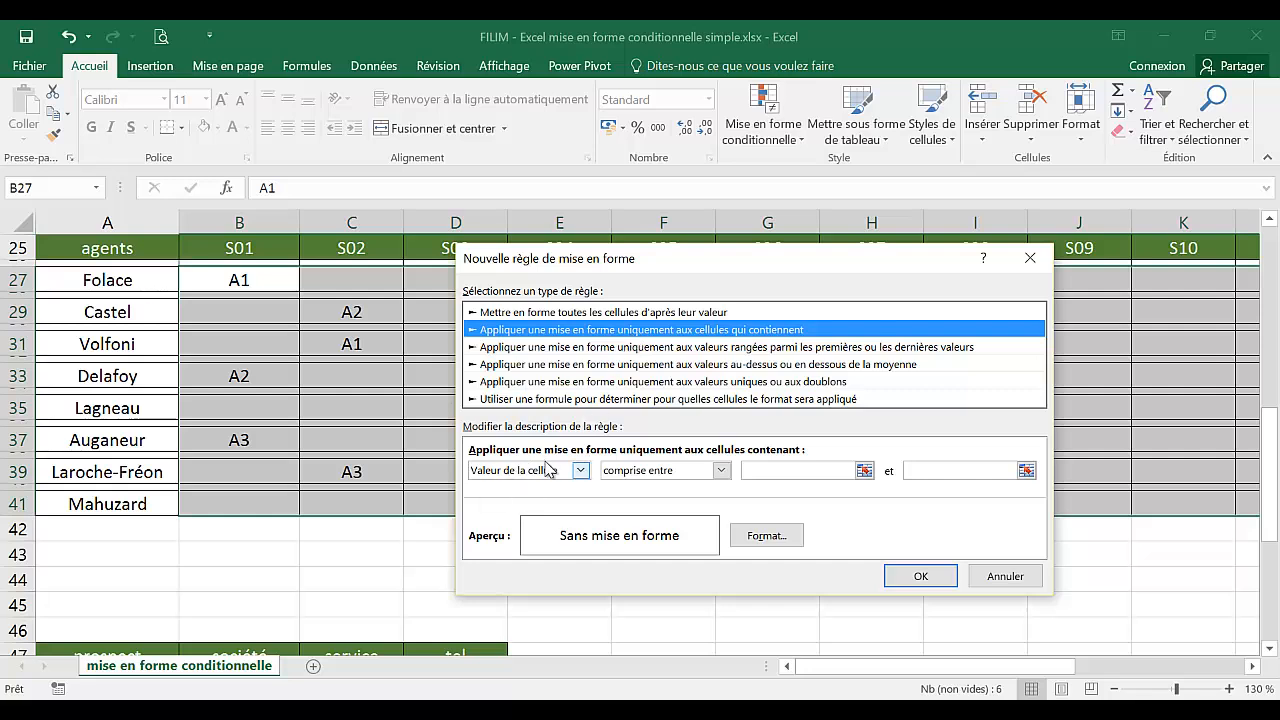
left_click(577, 472)
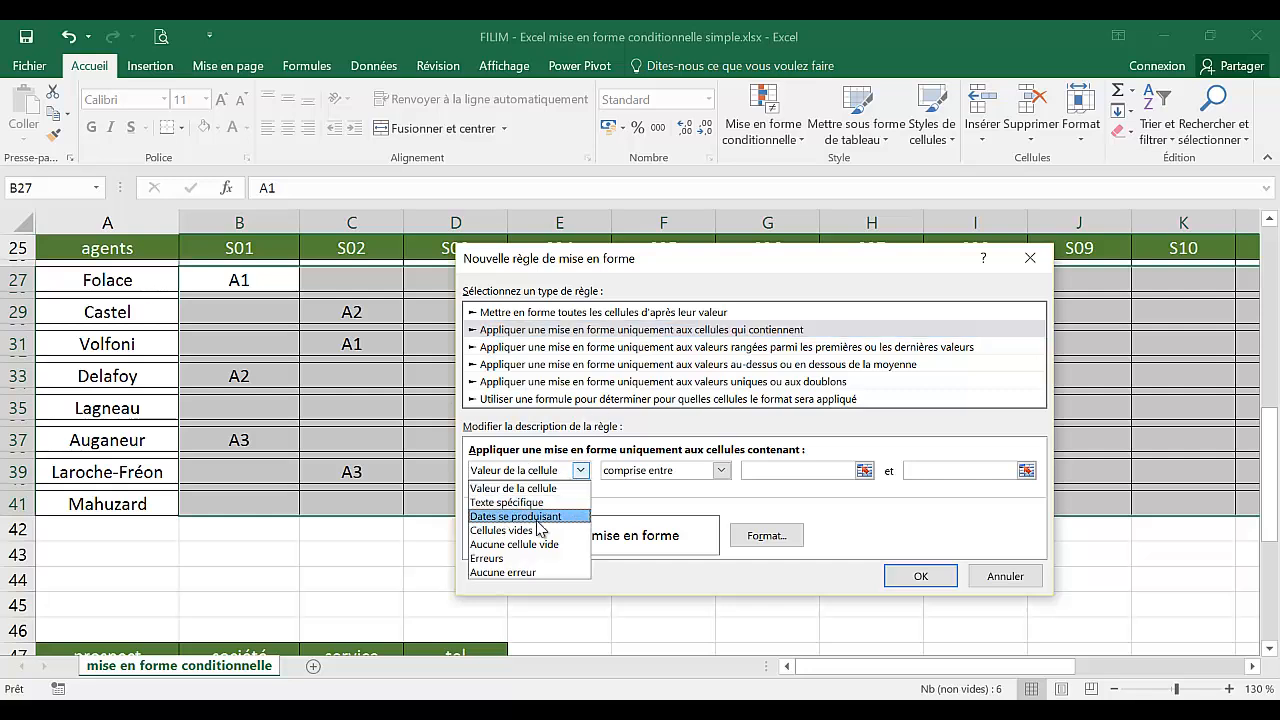
left_click(547, 503)
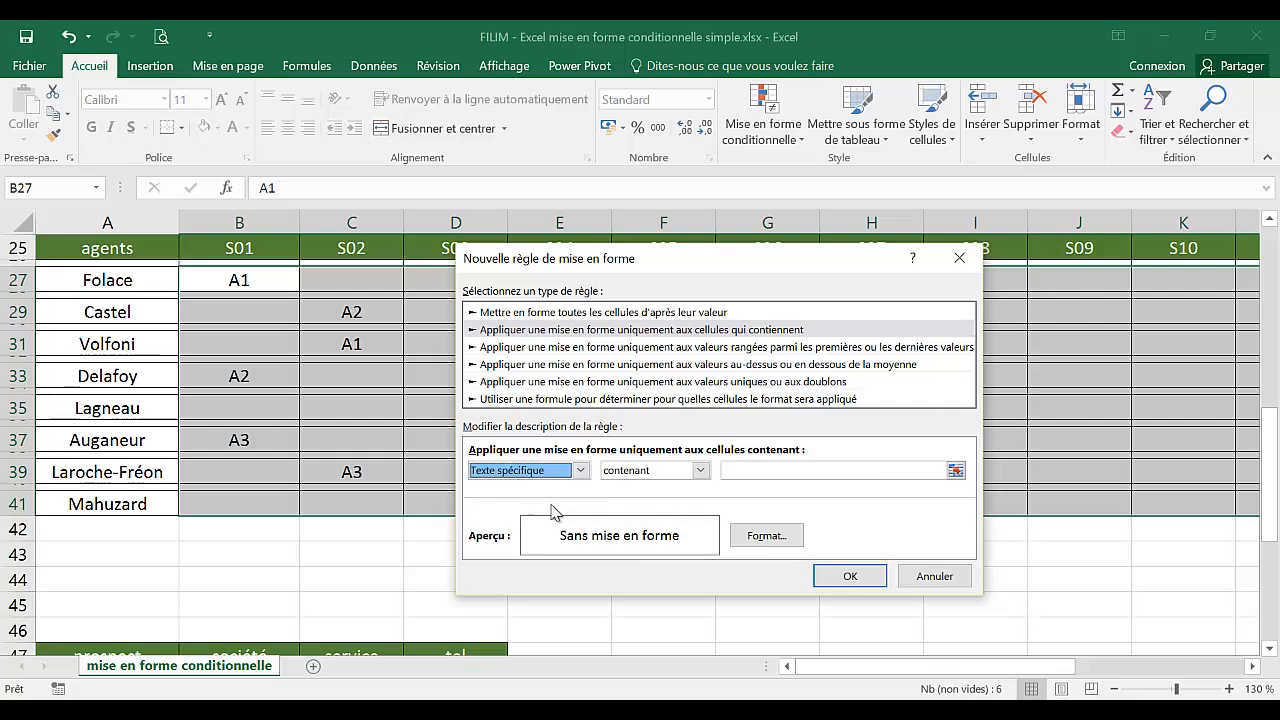
left_click(761, 467)
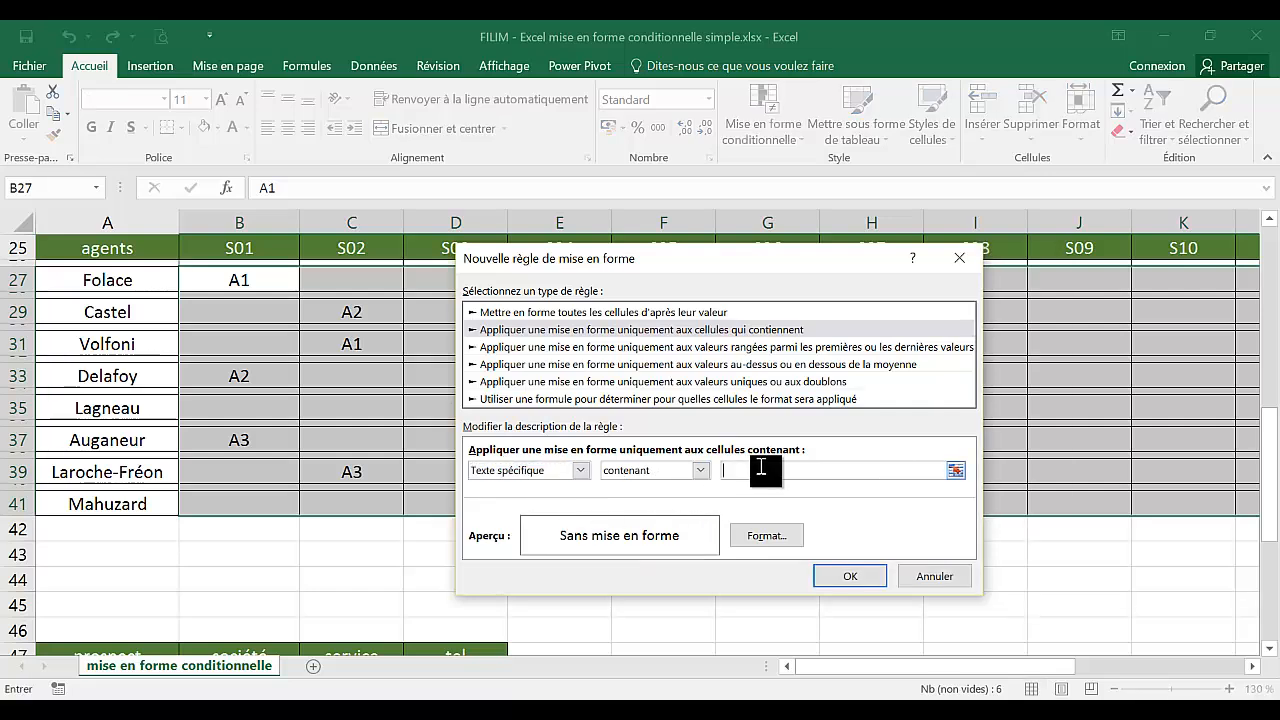
type("A1")
Step: Give the A1 rule a light blue background fill and apply it to the planning grid
left_click(776, 538)
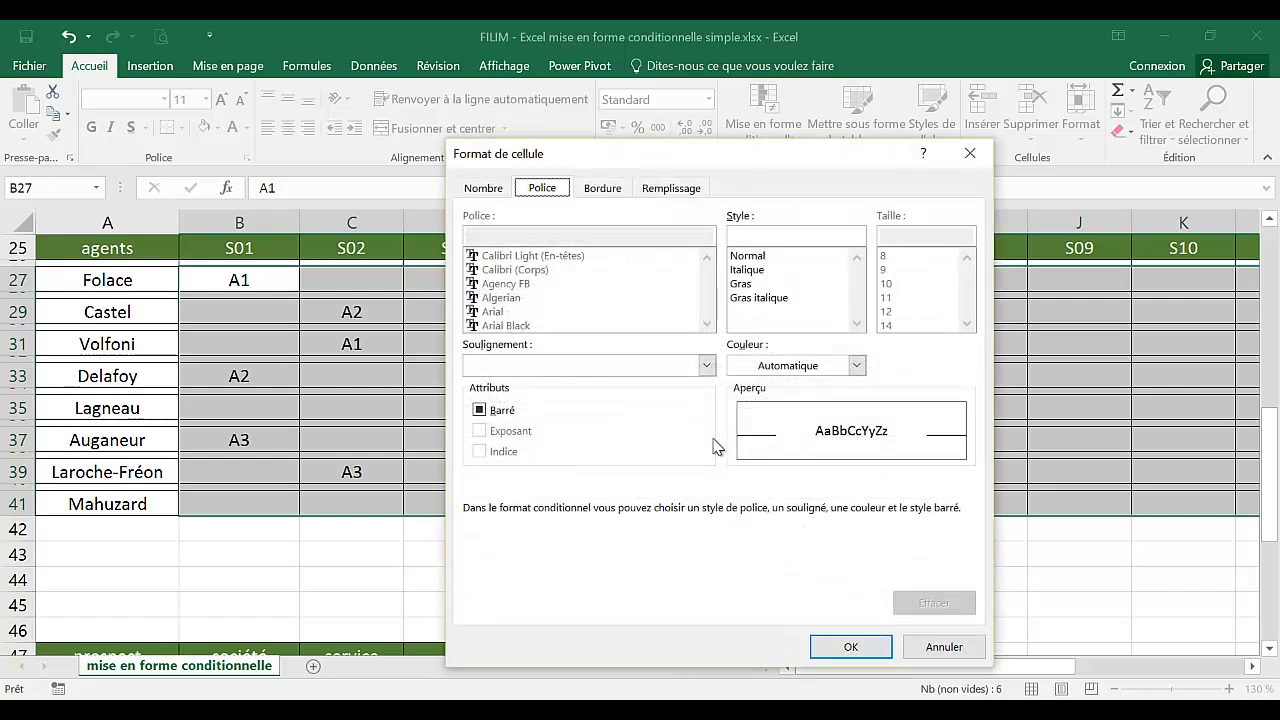
left_click(680, 190)
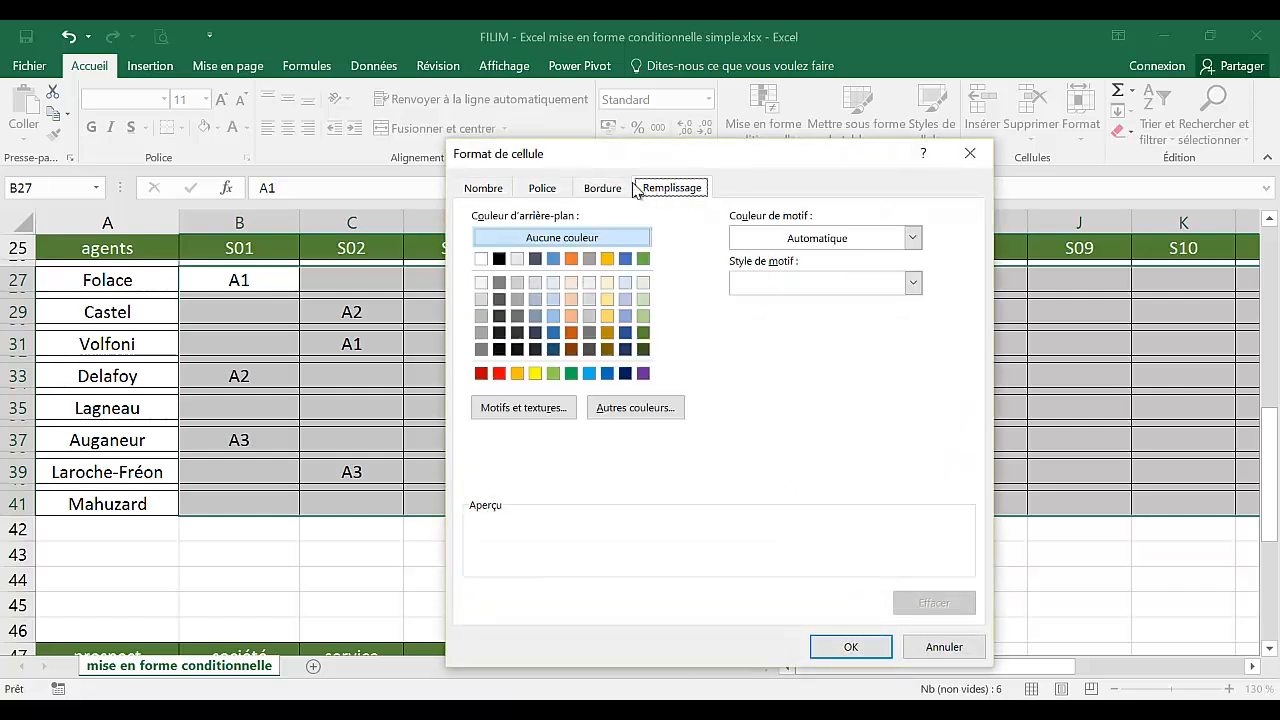
left_click(625, 300)
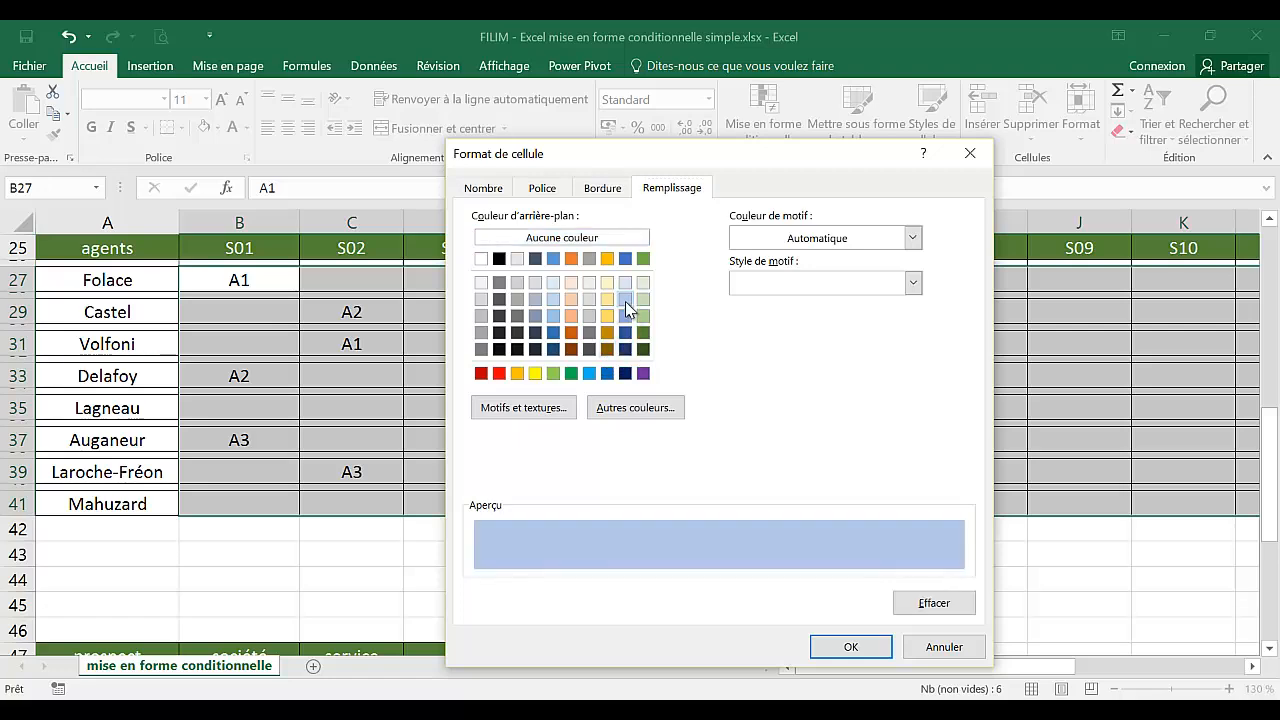
left_click(850, 646)
left_click(848, 576)
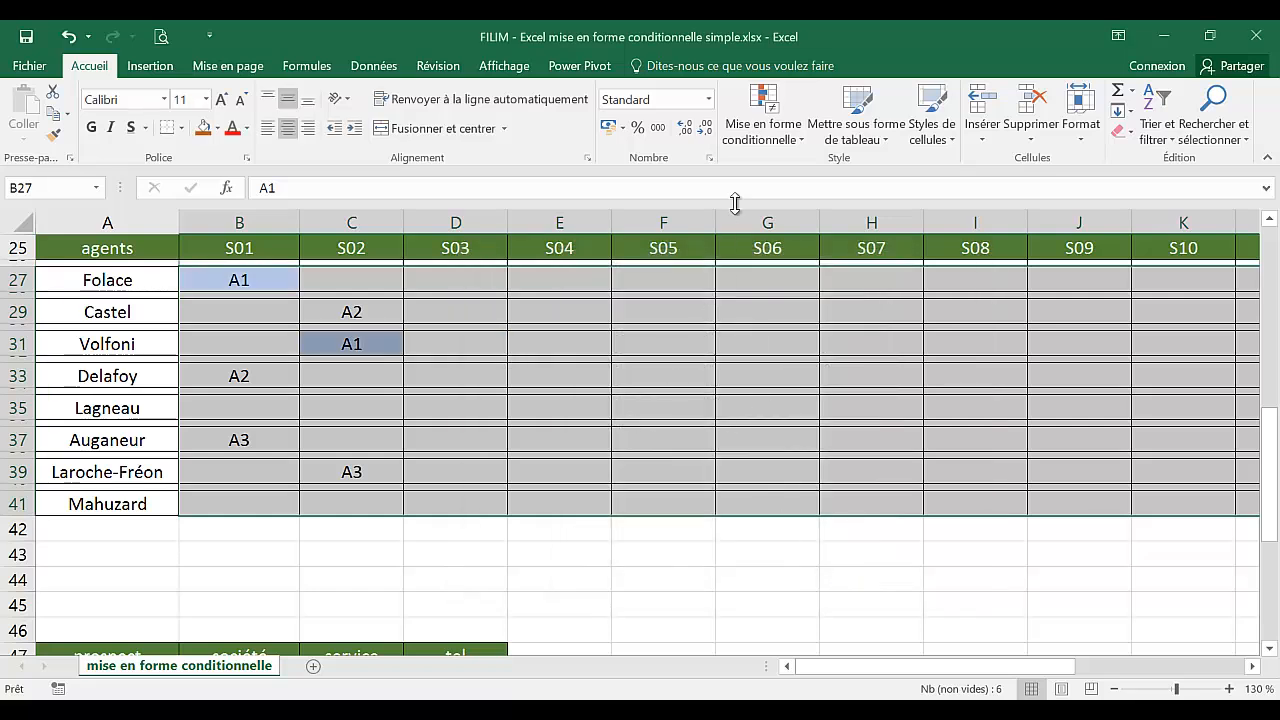
Step: Create a second rule on the same planning grid for cells whose specific text contains A2
left_click(762, 140)
left_click(858, 374)
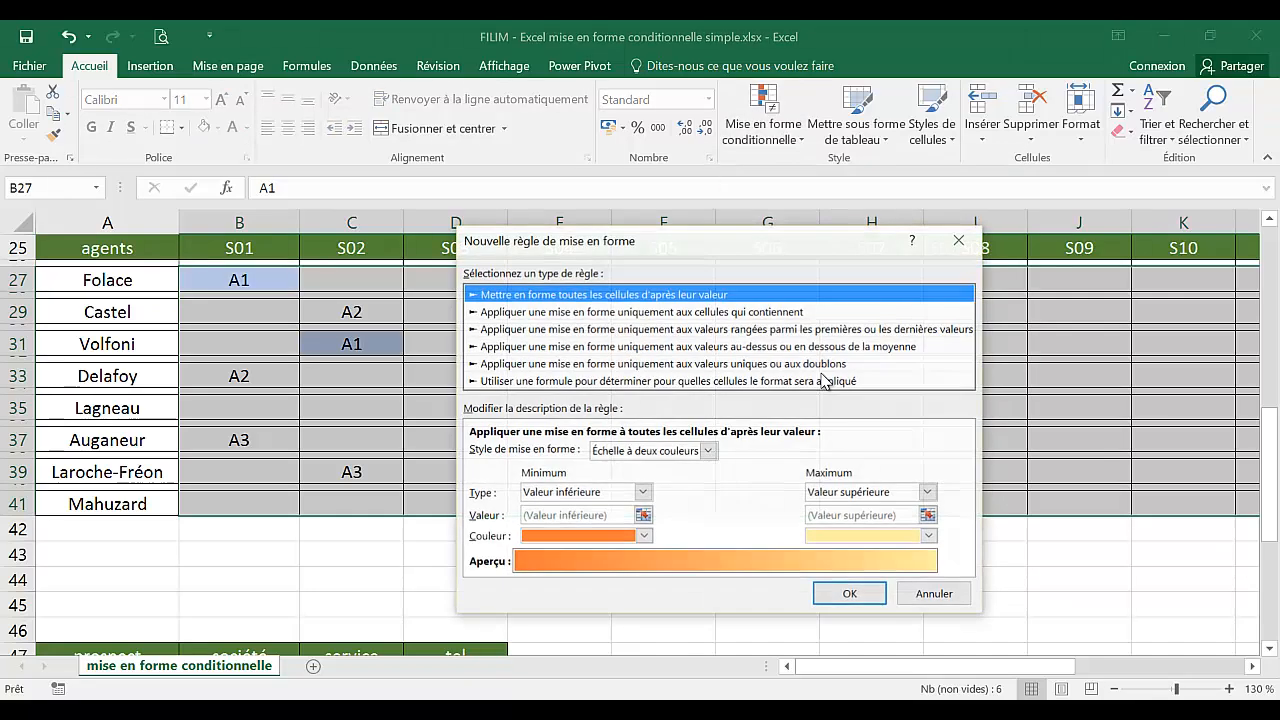
left_click(755, 312)
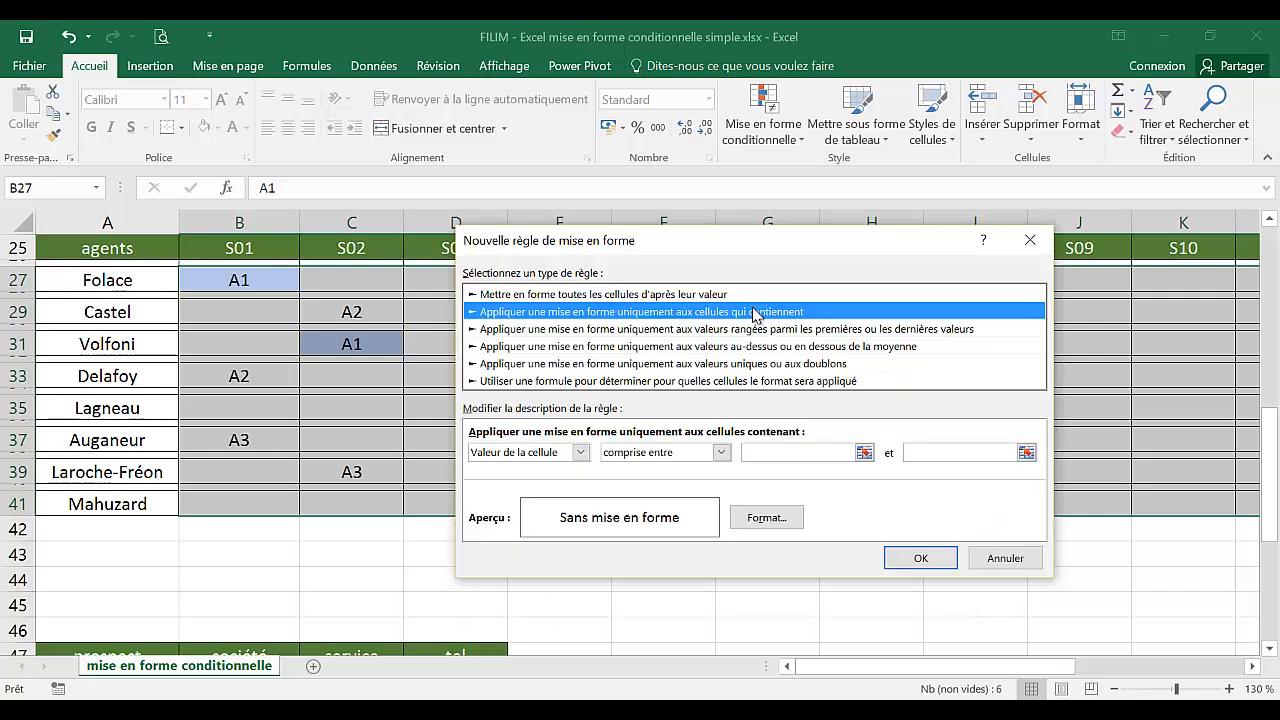
left_click(580, 452)
left_click(537, 489)
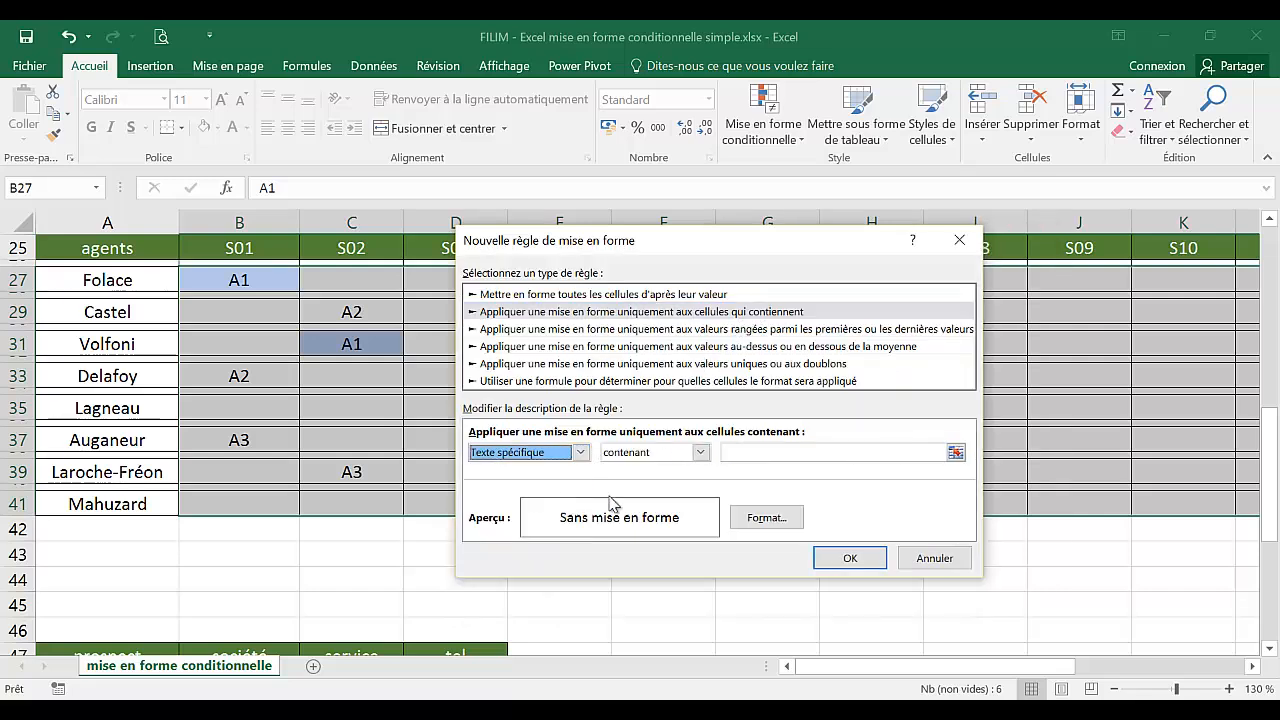
left_click(783, 452)
type("A2")
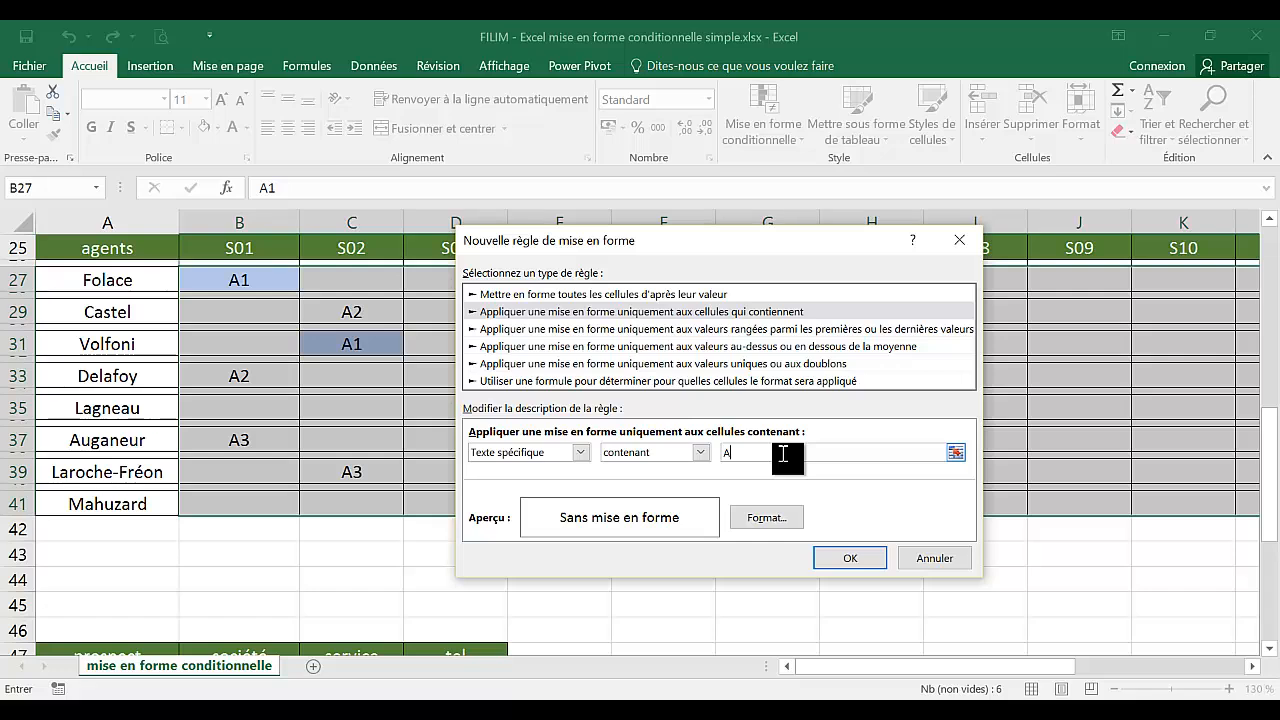
Step: Give the A2 rule a medium-light green background fill and apply it to the planning grid
left_click(766, 517)
left_click(646, 299)
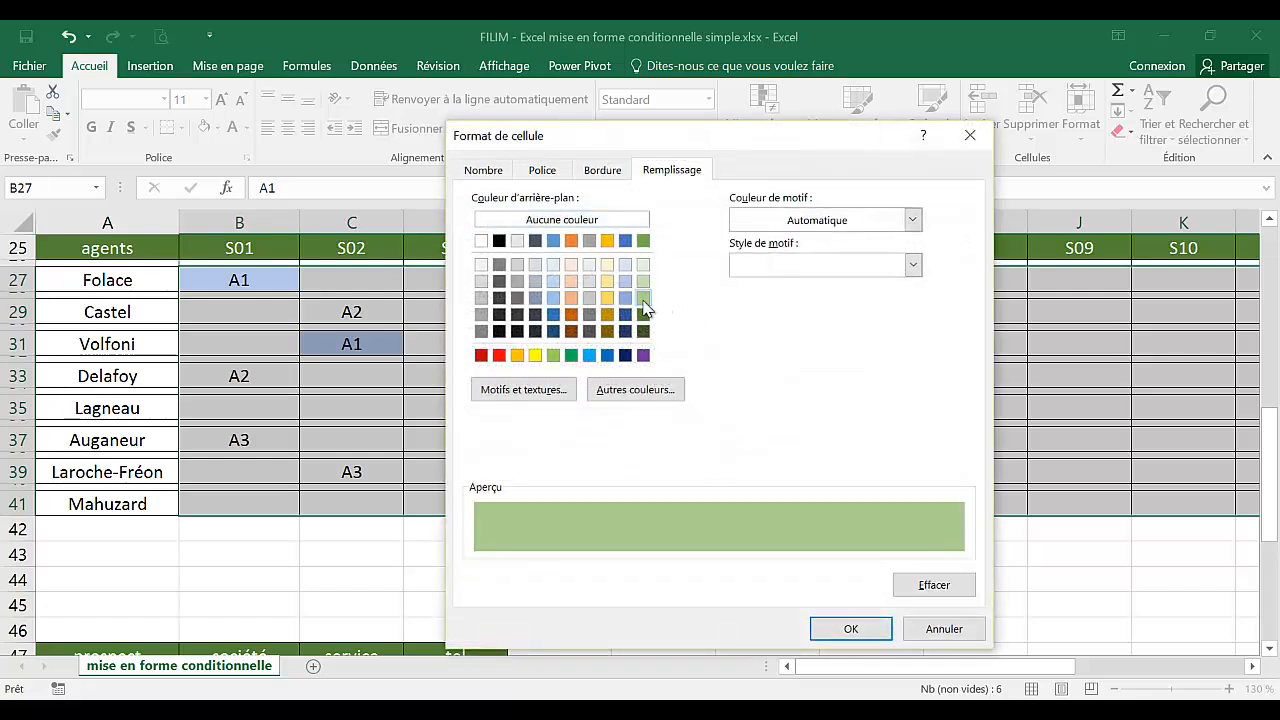
left_click(850, 629)
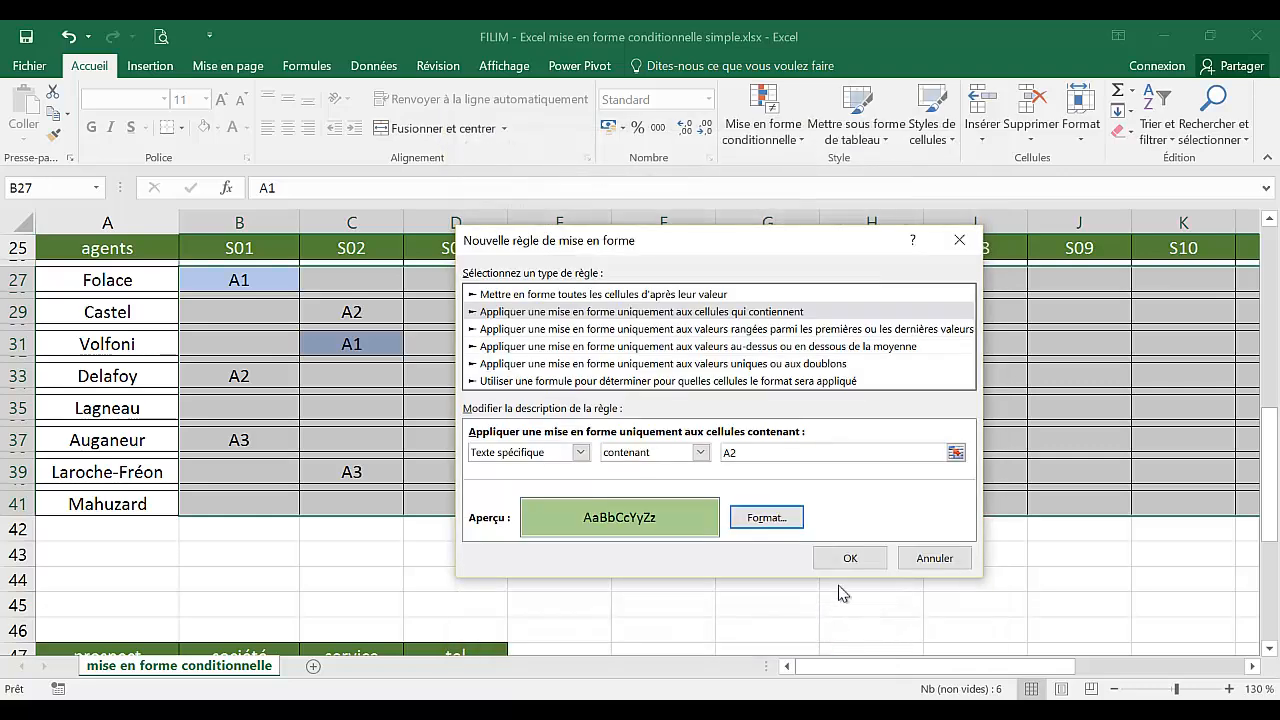
left_click(849, 560)
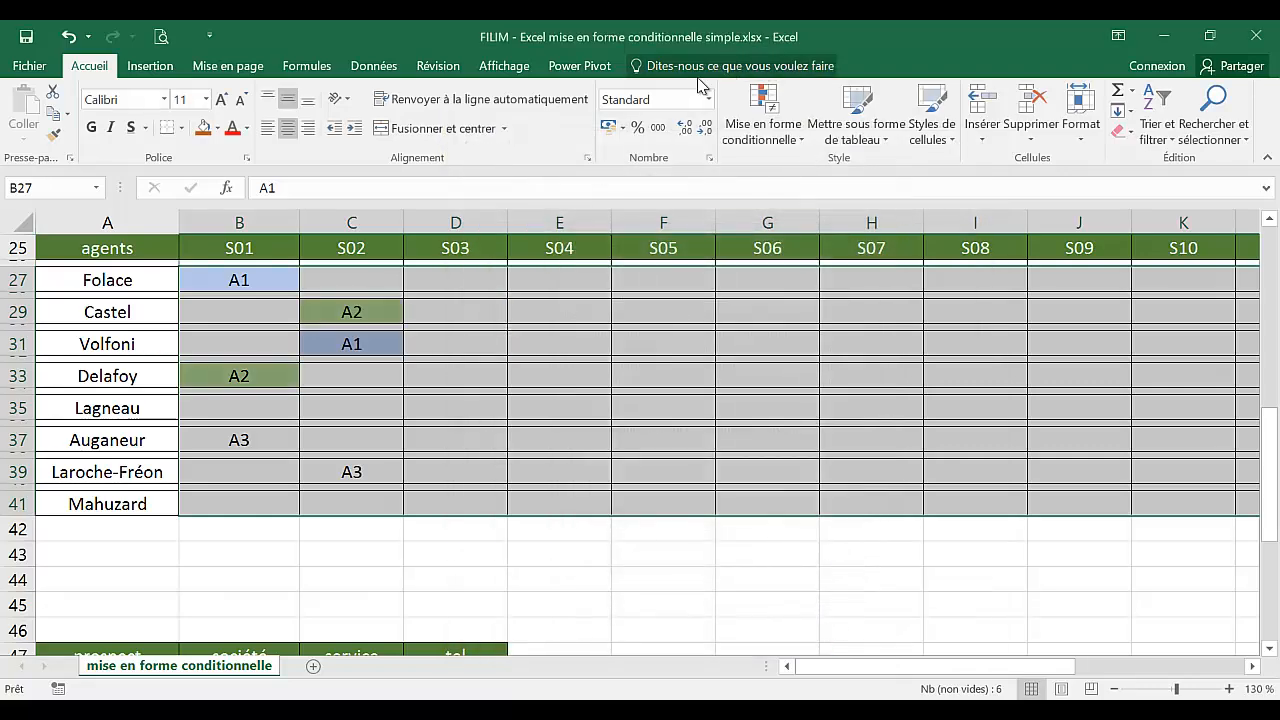
Step: Create a third conditional formatting rule on the planning grid for cells whose specific text contains A3
left_click(770, 145)
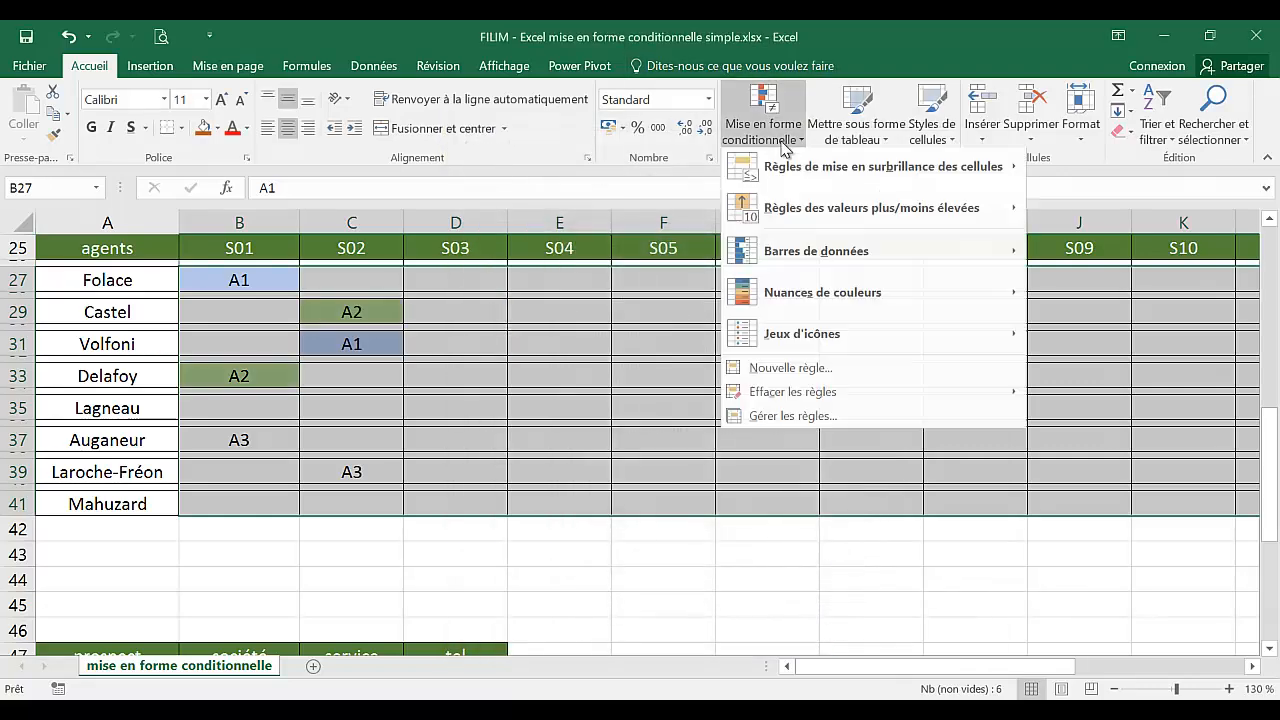
left_click(846, 375)
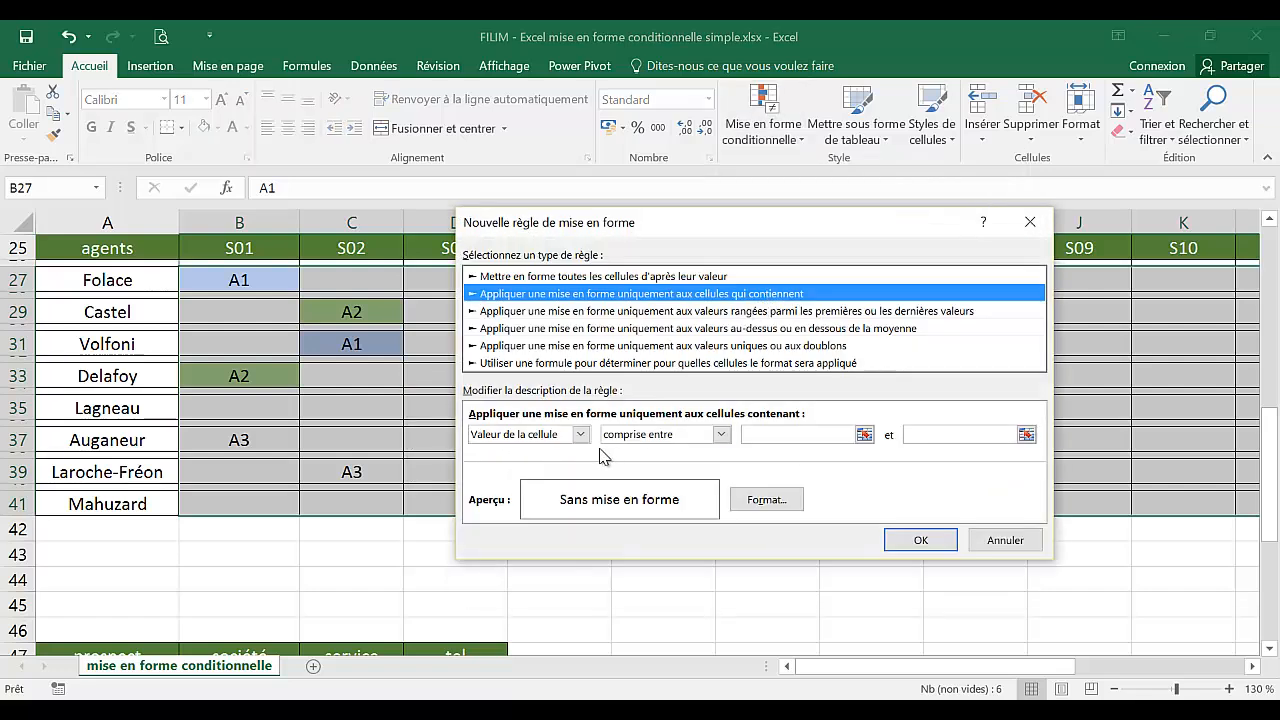
left_click(579, 434)
left_click(545, 470)
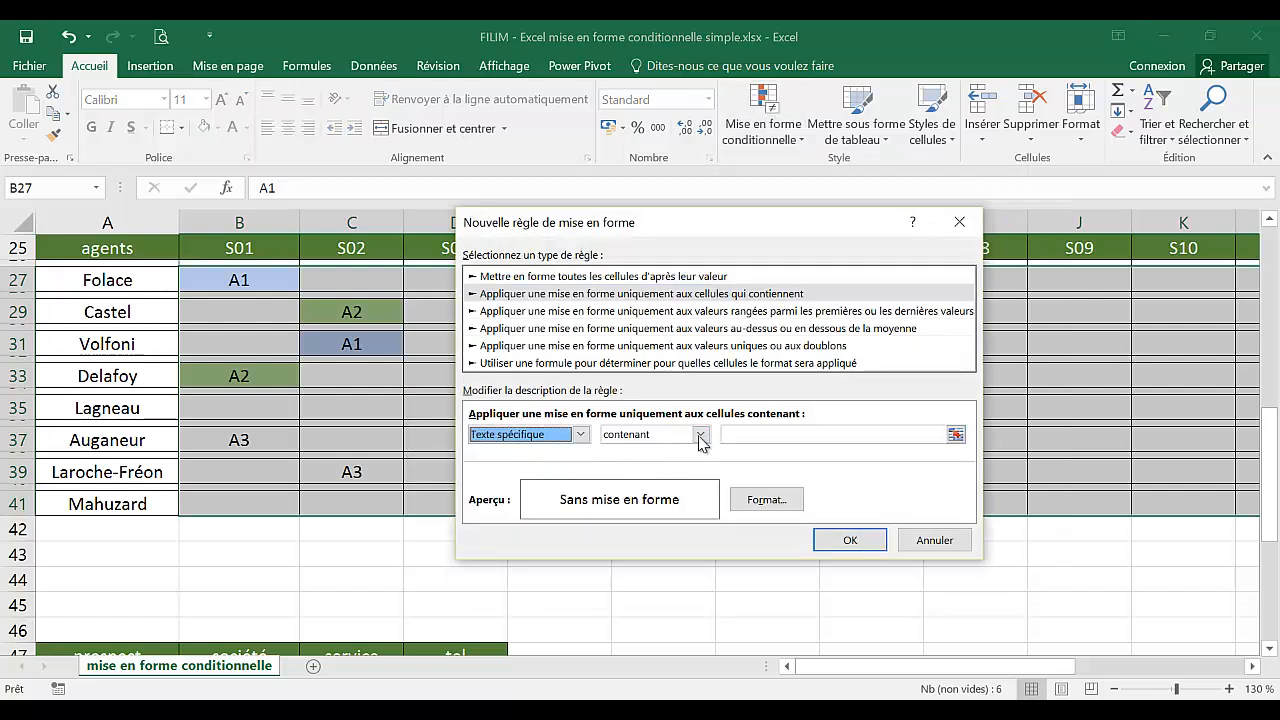
left_click(749, 436)
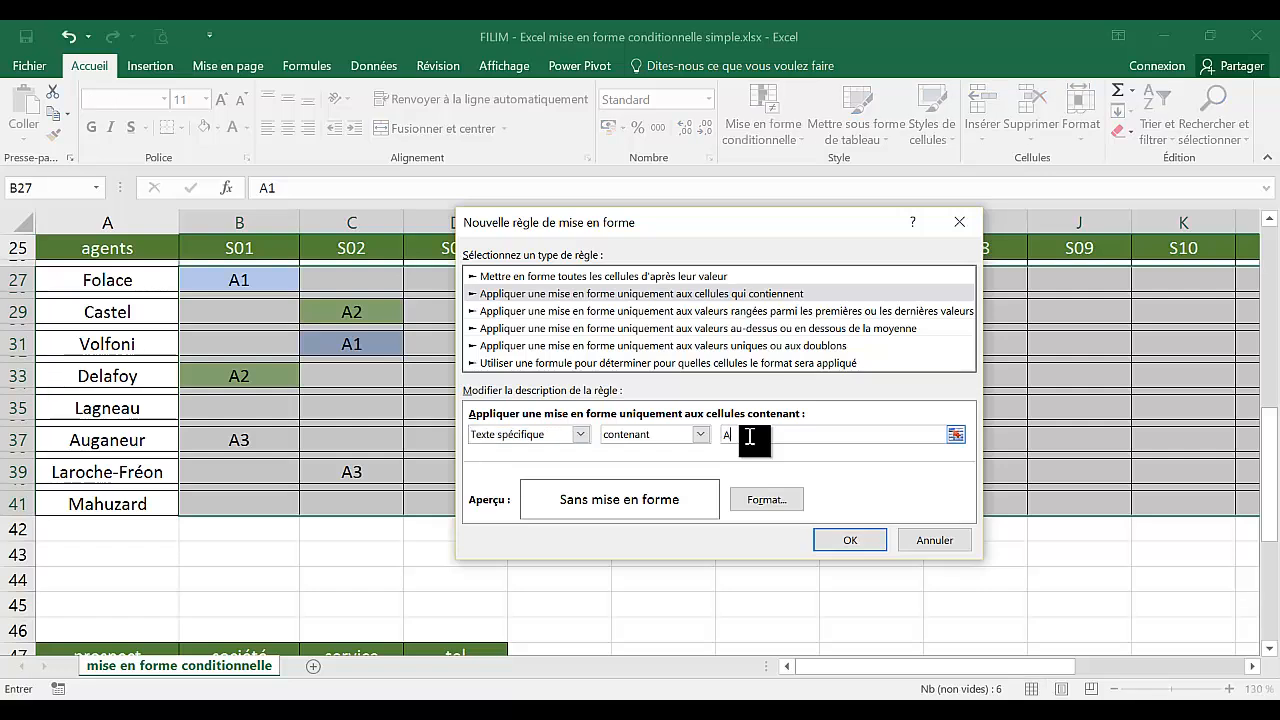
type("A3")
Step: Give the A3 rule a light orange background fill and apply it to the planning grid
left_click(766, 499)
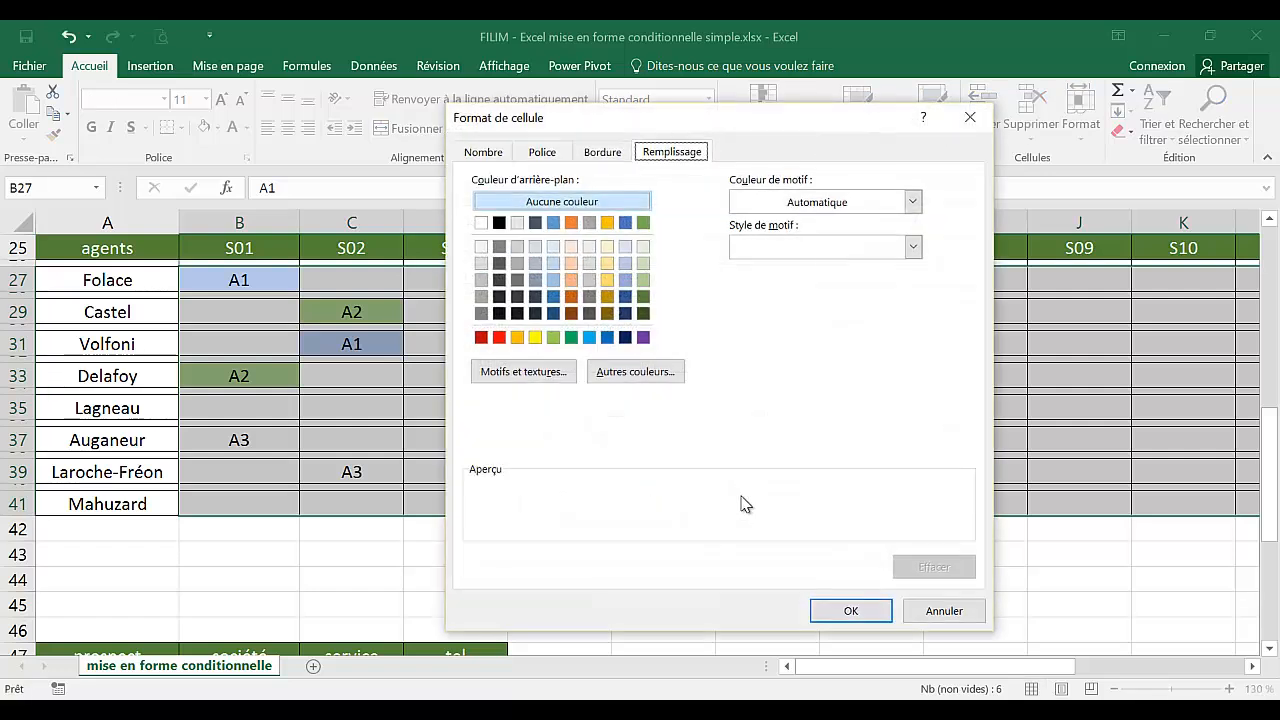
left_click(570, 280)
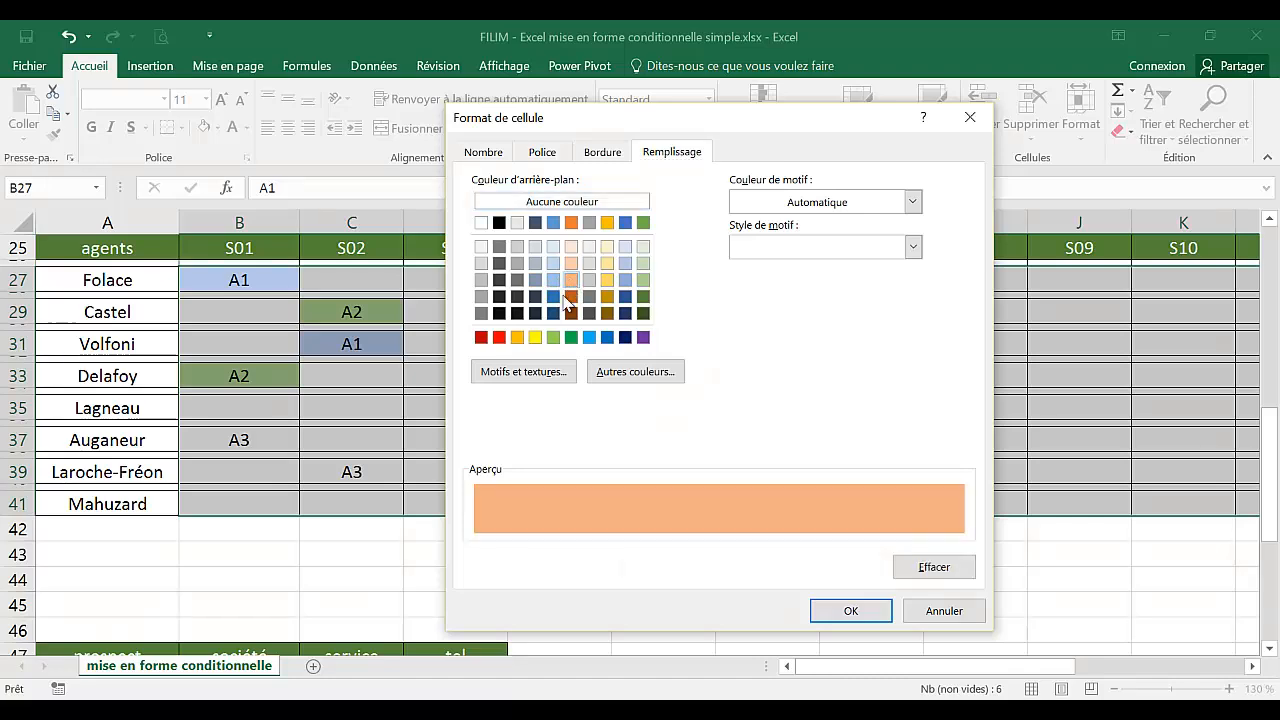
left_click(849, 611)
left_click(849, 539)
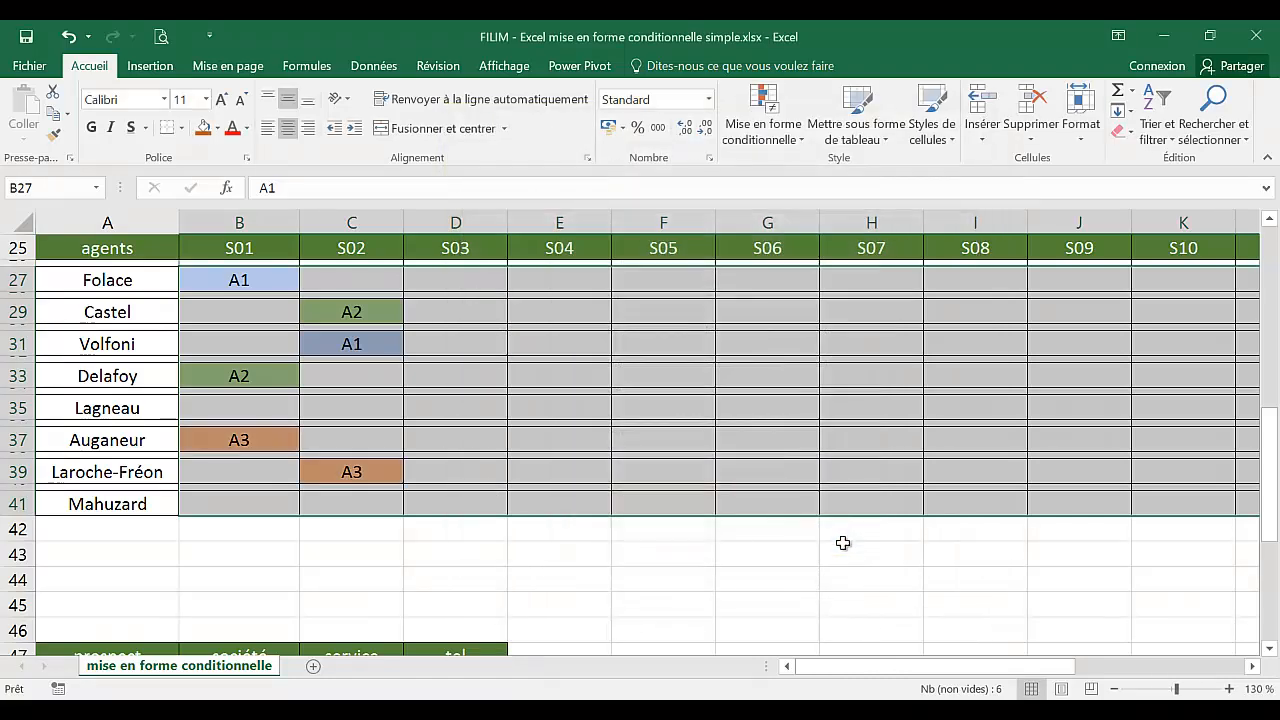
left_click(482, 565)
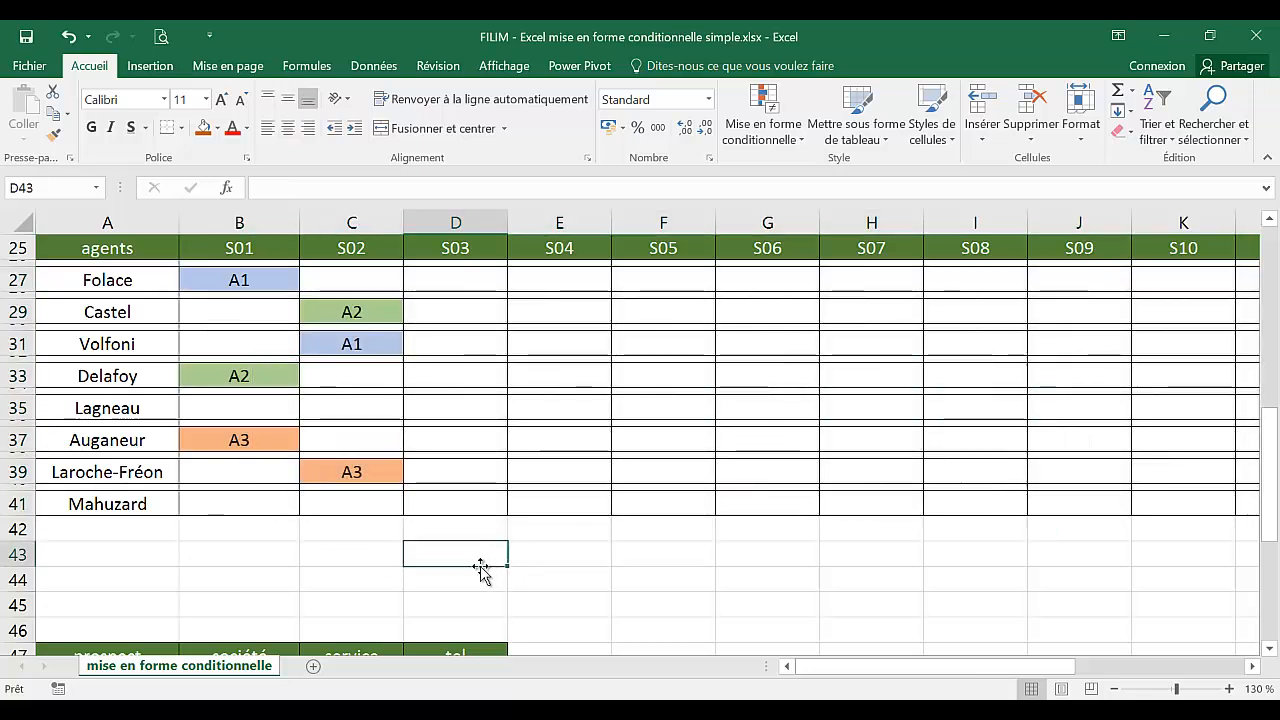
Step: Assign post A1 in week S03 of the planning grid, in cell D29
left_click(482, 310)
type("A")
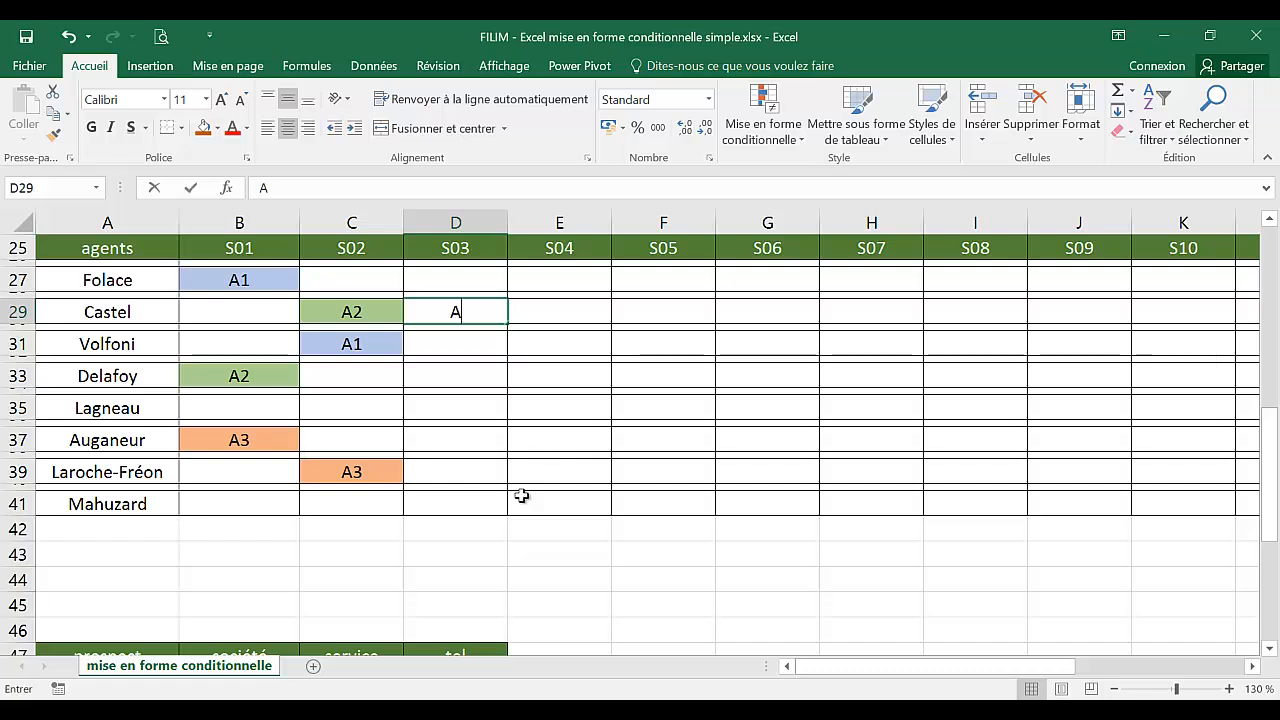
type("1")
key("Return")
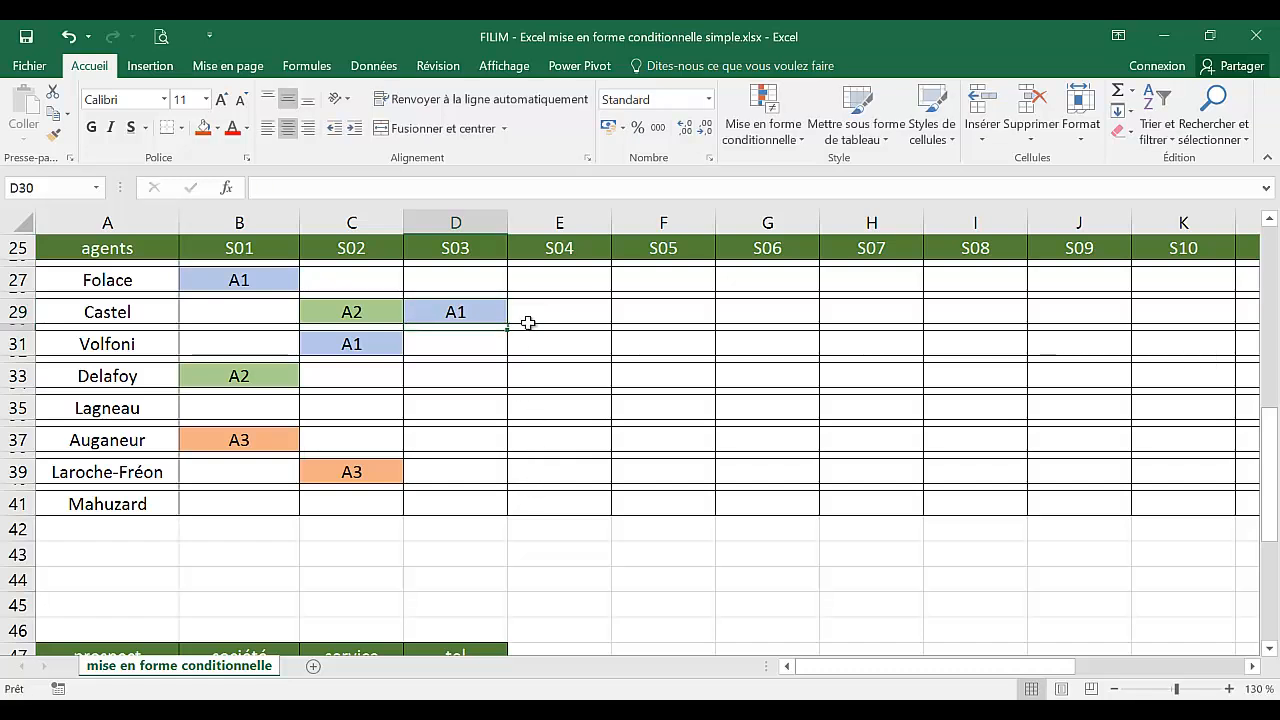
left_click(496, 411)
Step: Widen column D slightly at the prospect table, which starts in row 47
scroll(395, 428, "down", 5)
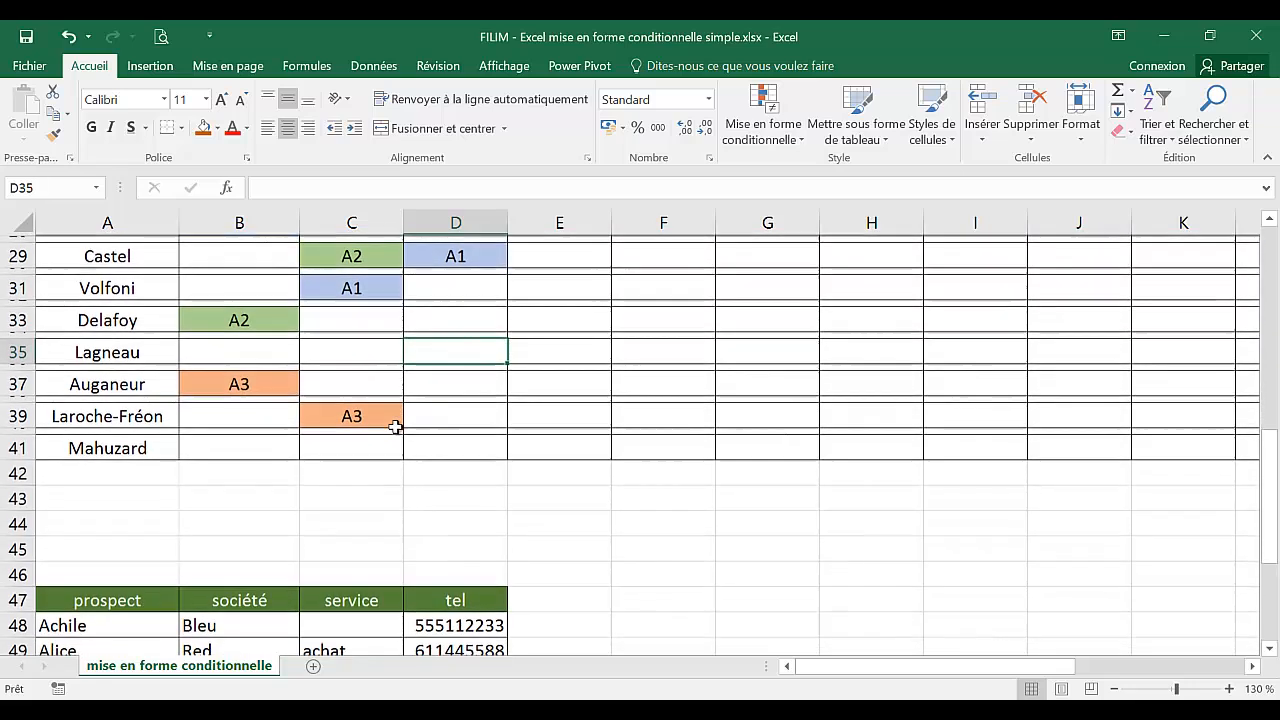
scroll(395, 428, "down", 3)
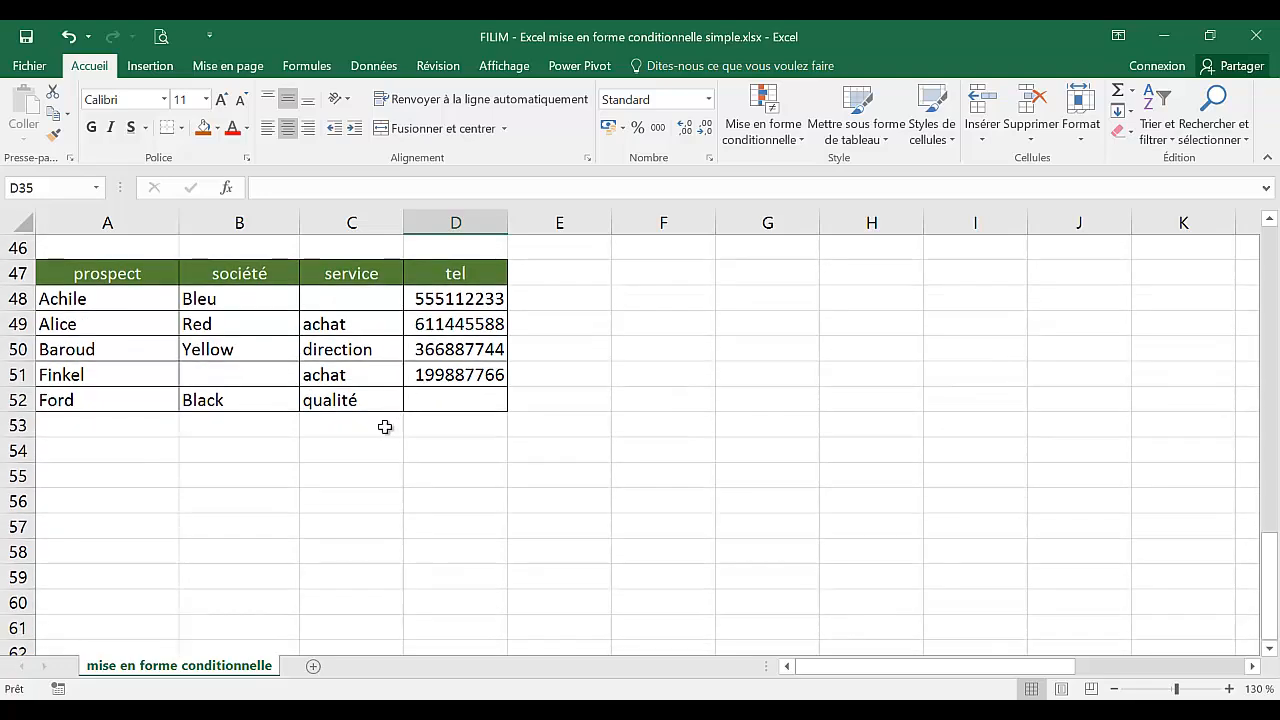
left_click_drag(508, 222, 520, 222)
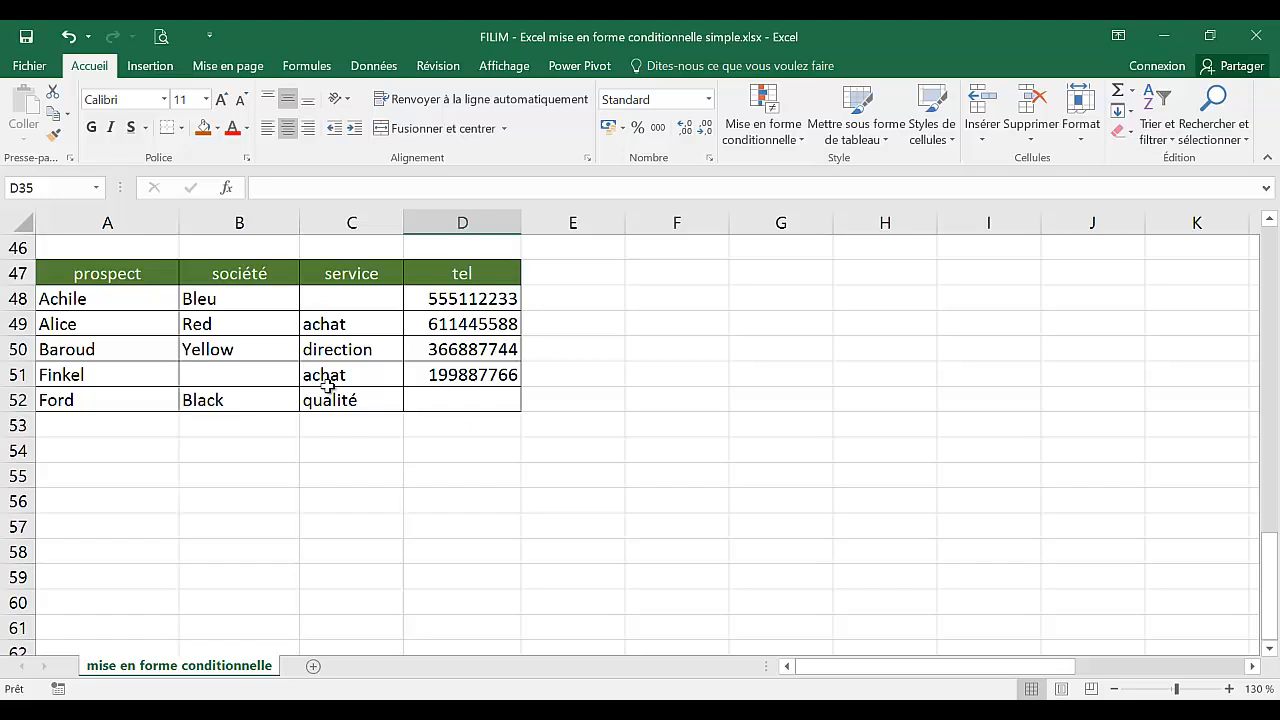
Step: Create a conditional formatting rule for empty cells on the whole prospect table, A47:D52, and open its format settings
left_click(374, 300)
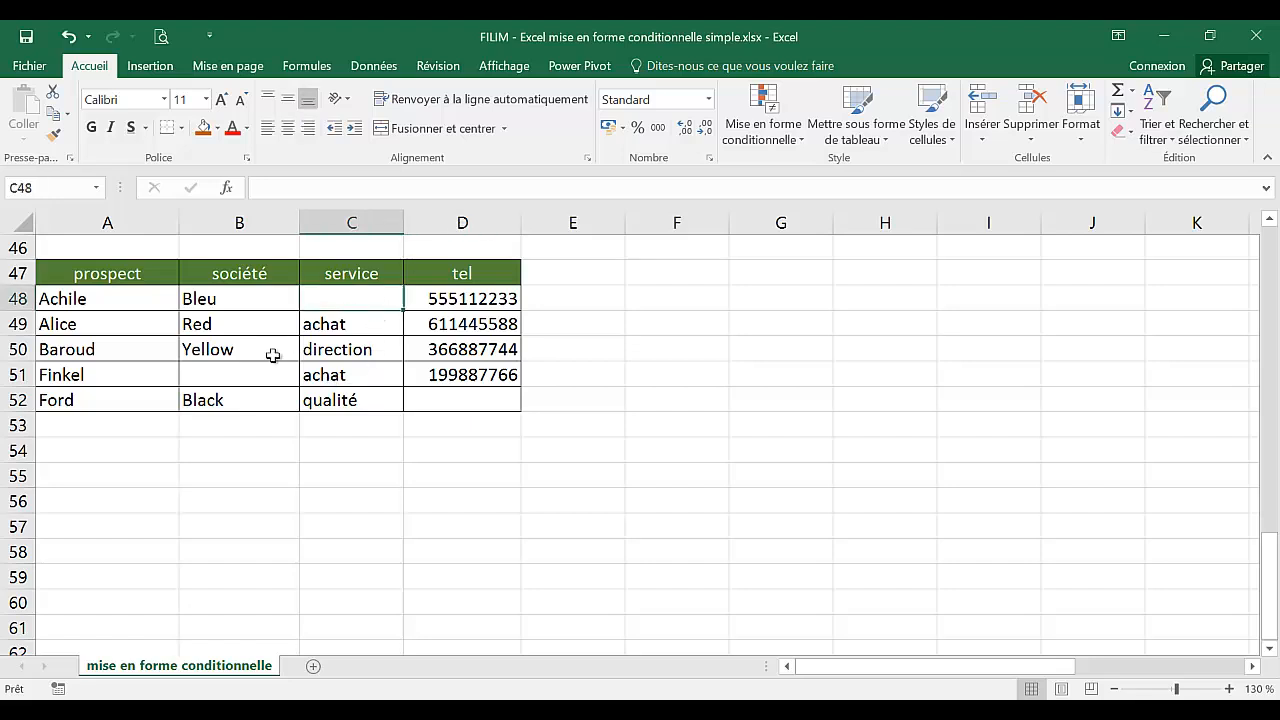
left_click(271, 371)
left_click(443, 405)
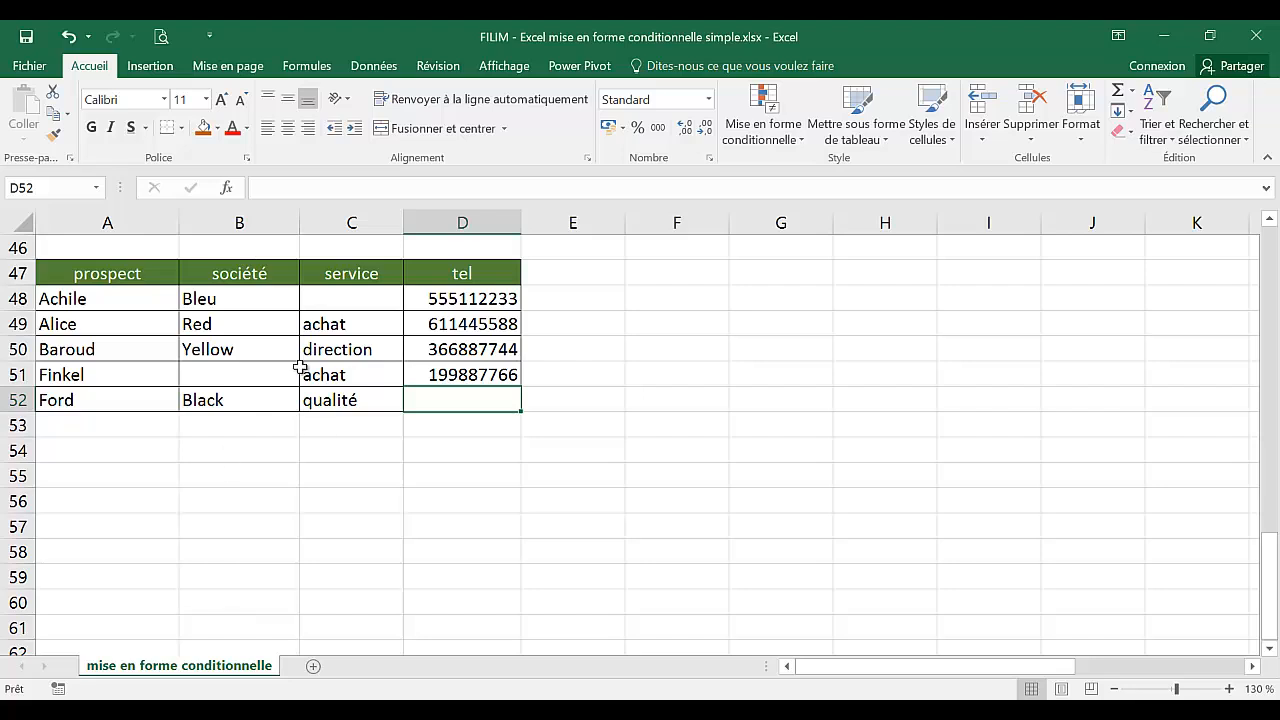
left_click(342, 352)
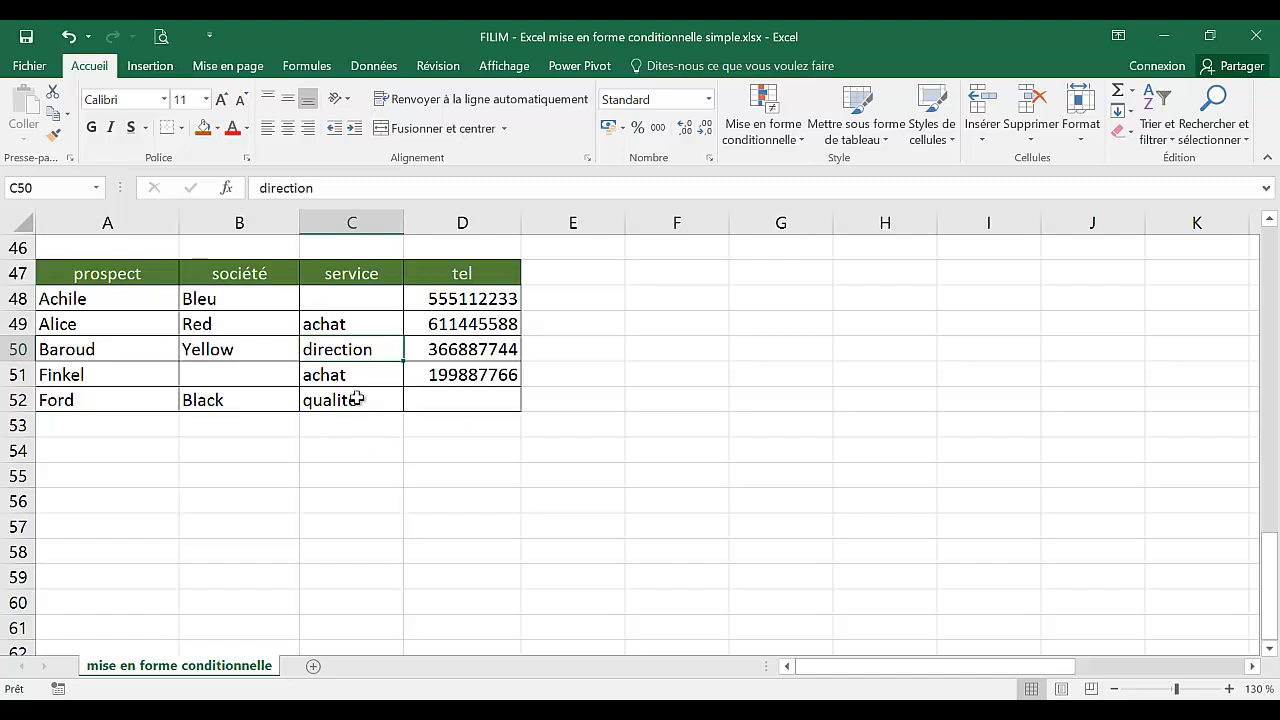
key("ctrl+a")
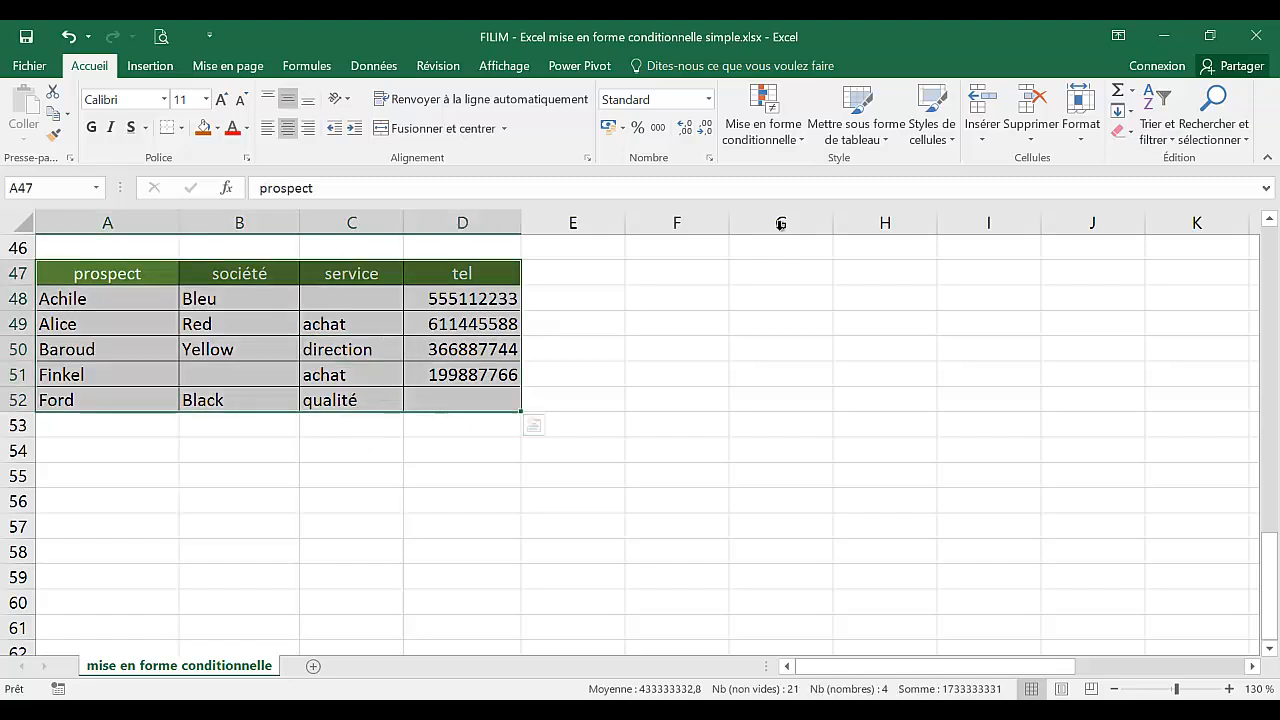
left_click(763, 125)
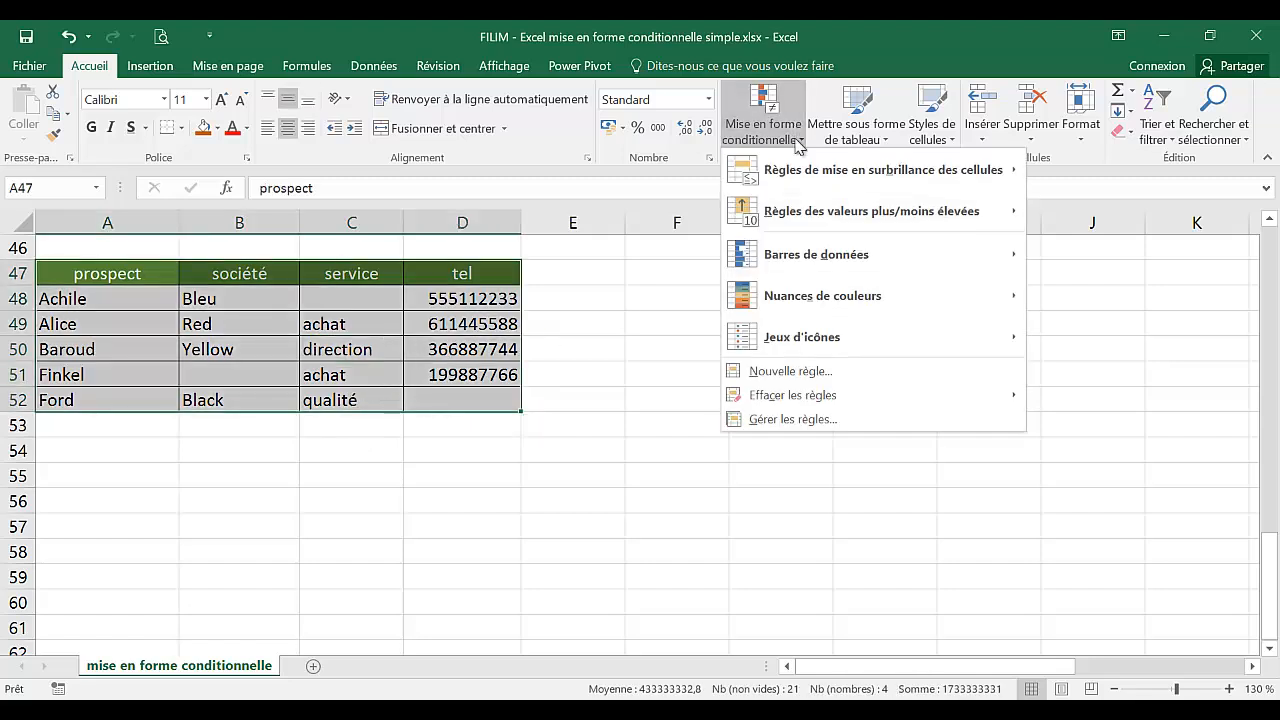
left_click(779, 372)
left_click(703, 280)
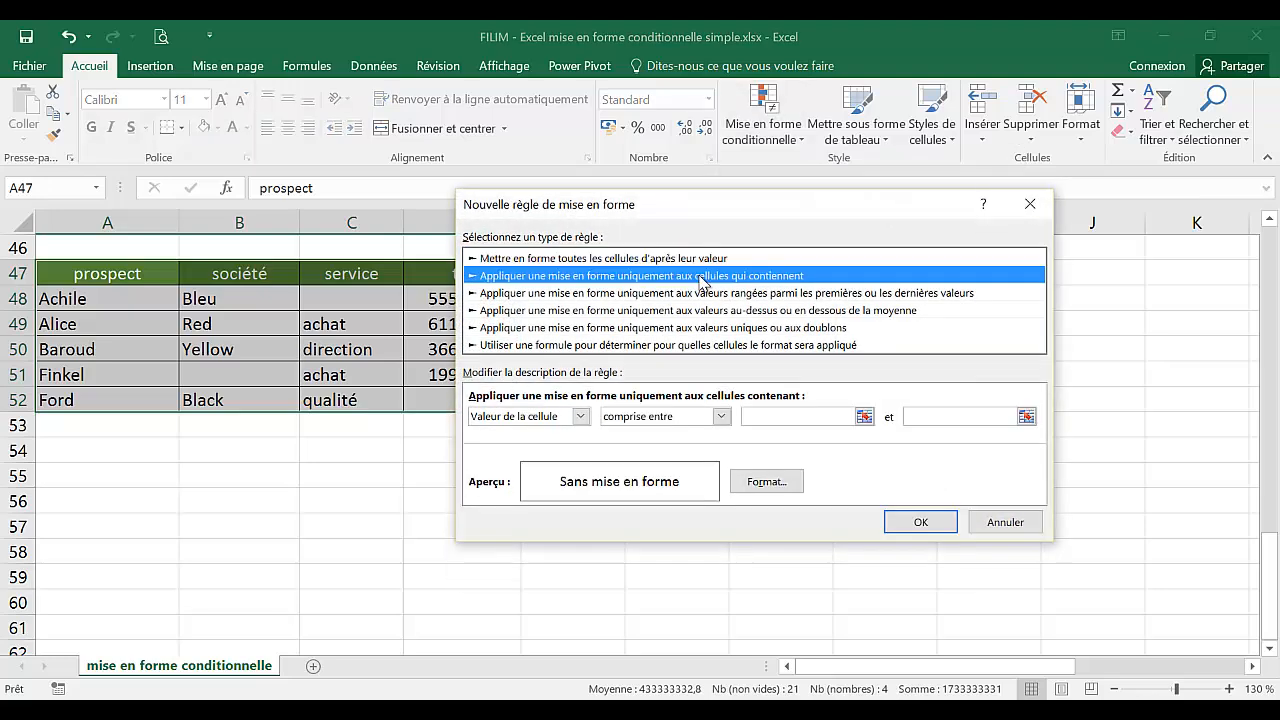
left_click(555, 418)
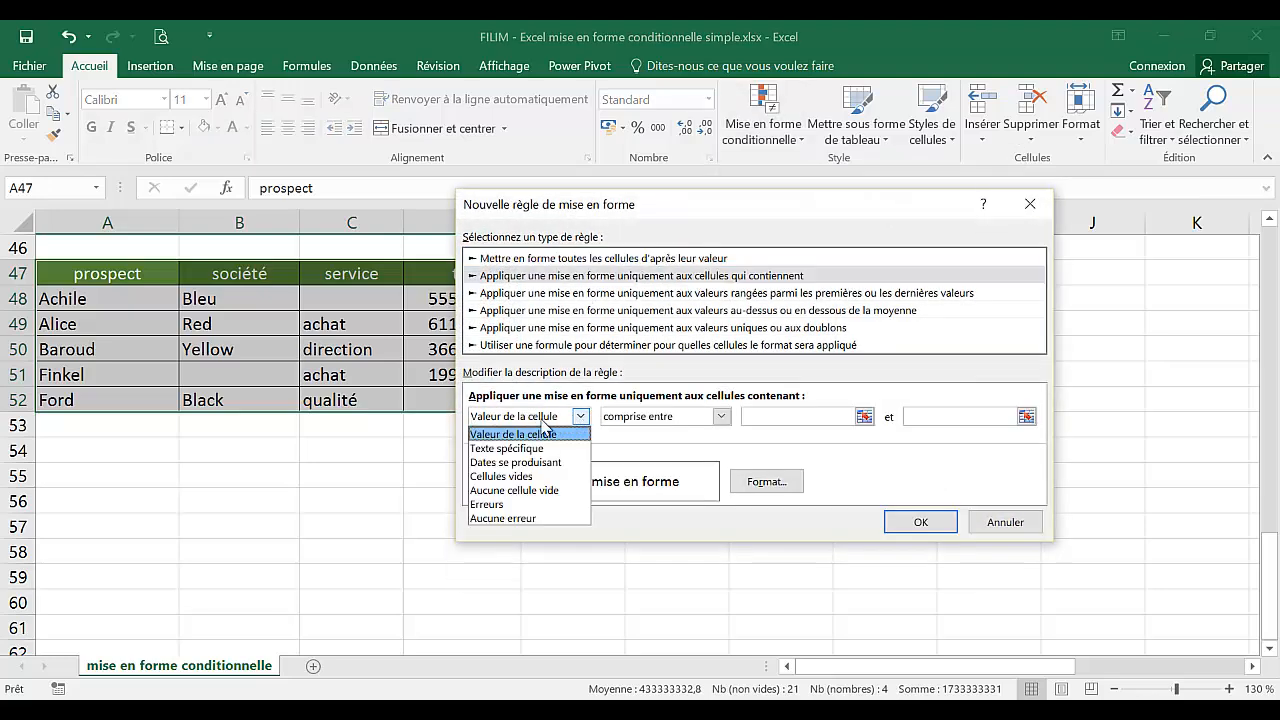
left_click(504, 477)
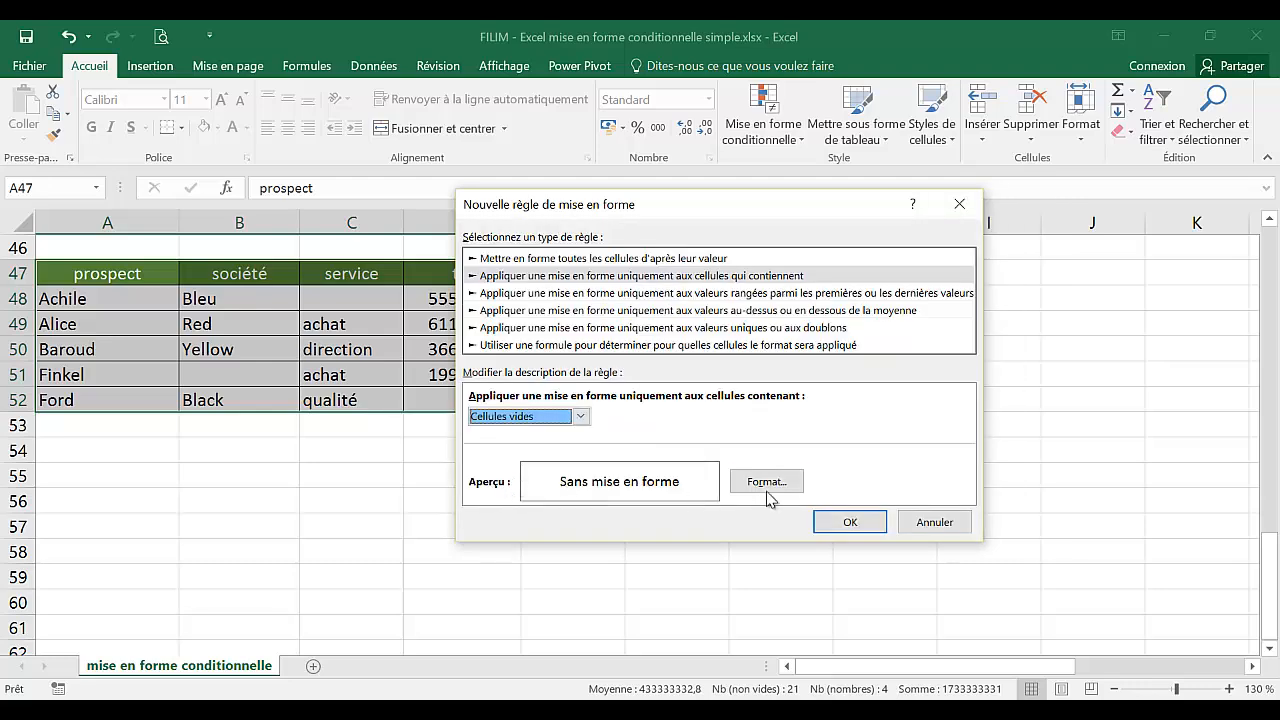
left_click(767, 485)
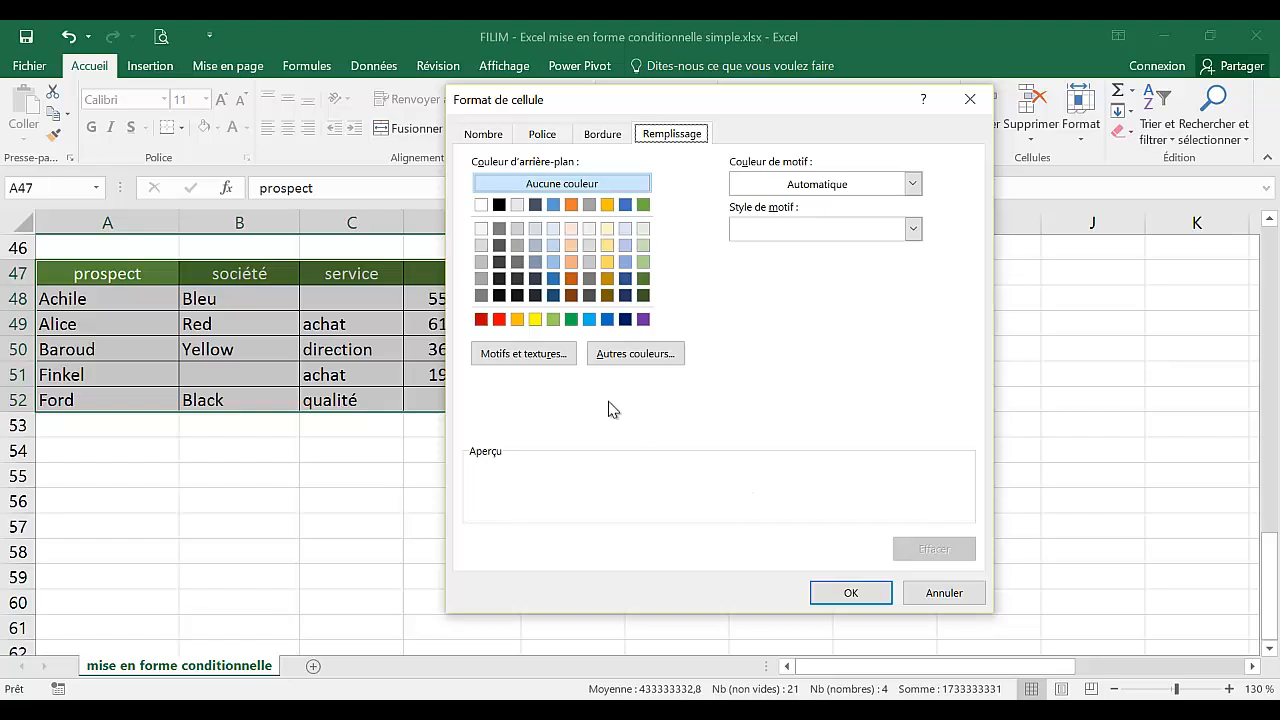
left_click(604, 136)
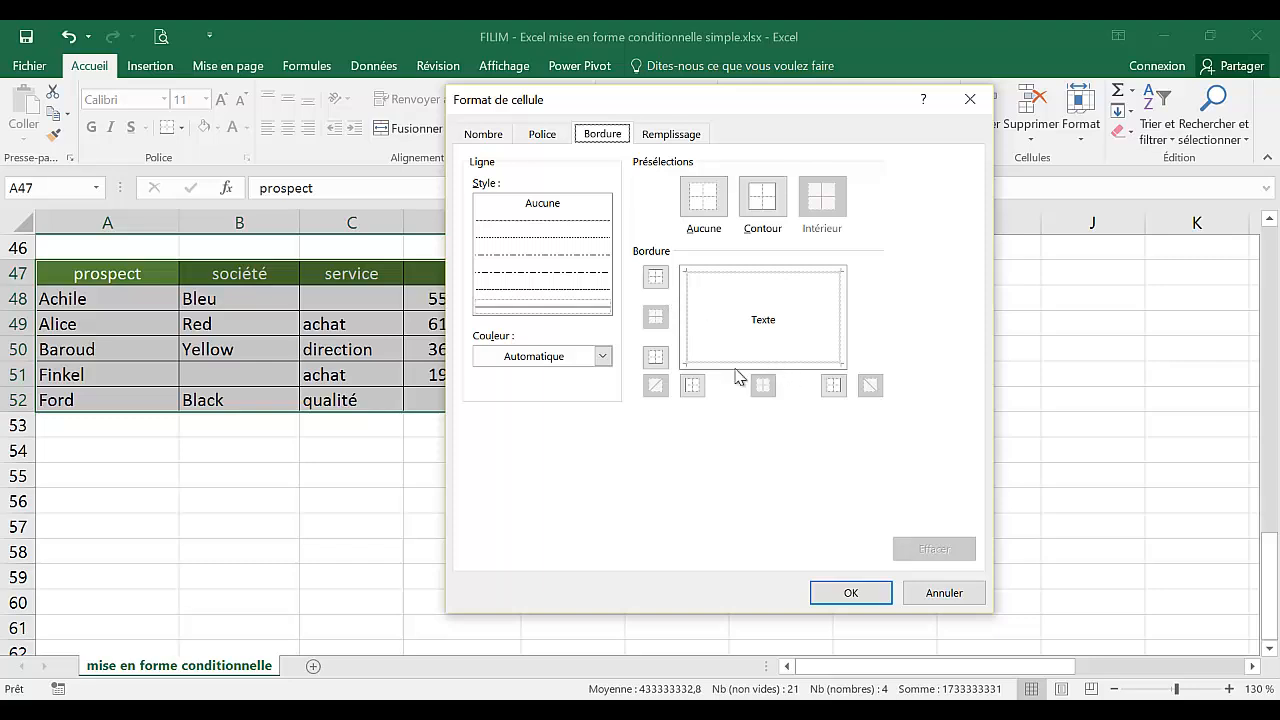
left_click(542, 136)
left_click(500, 138)
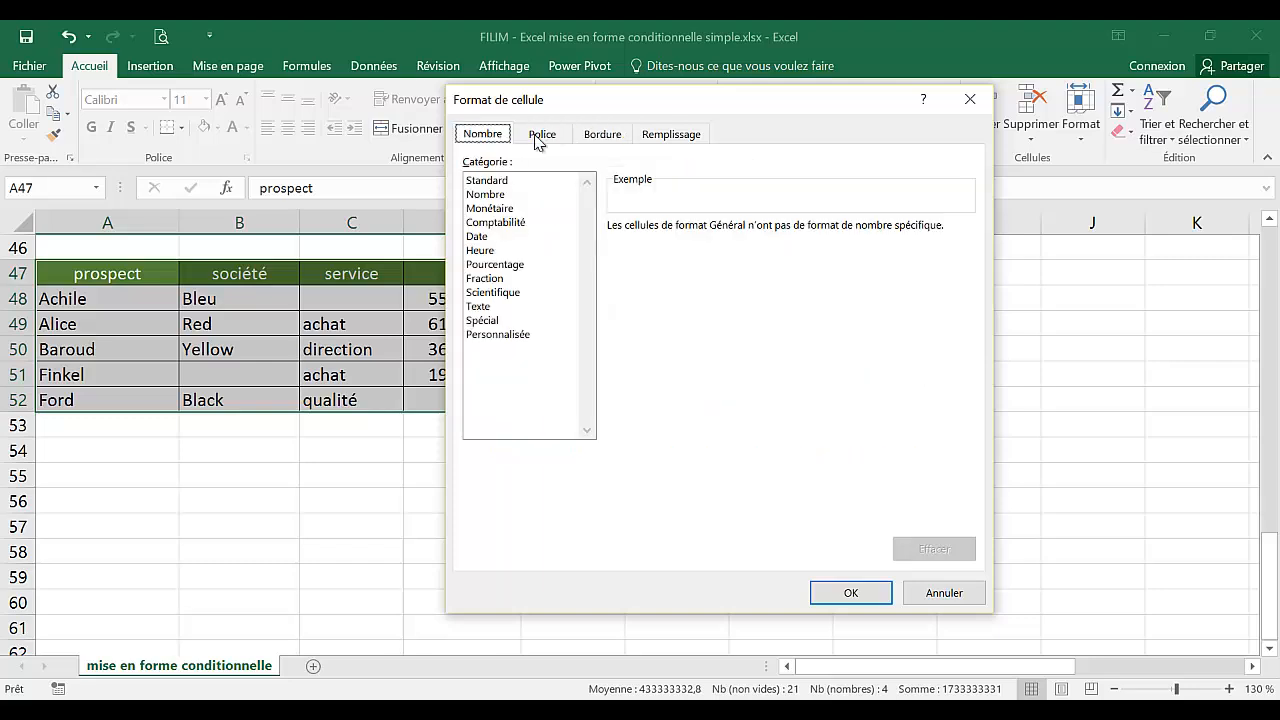
left_click(671, 135)
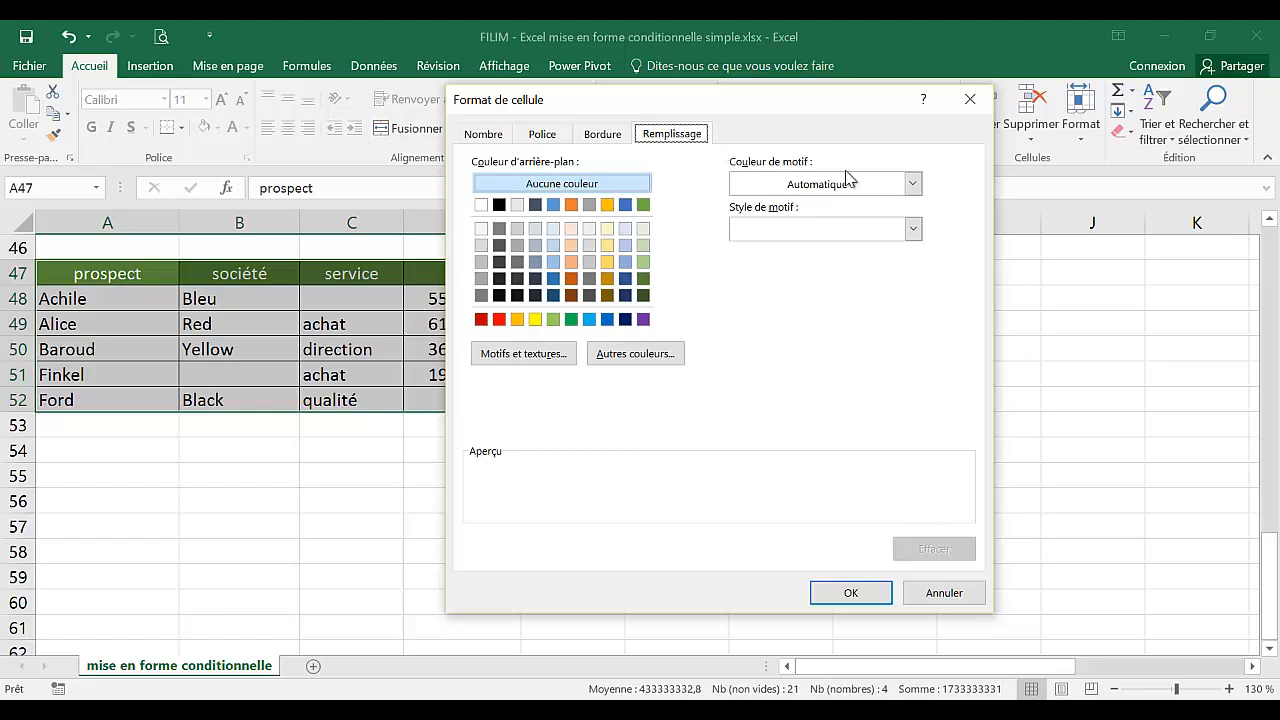
left_click(912, 186)
left_click(926, 192)
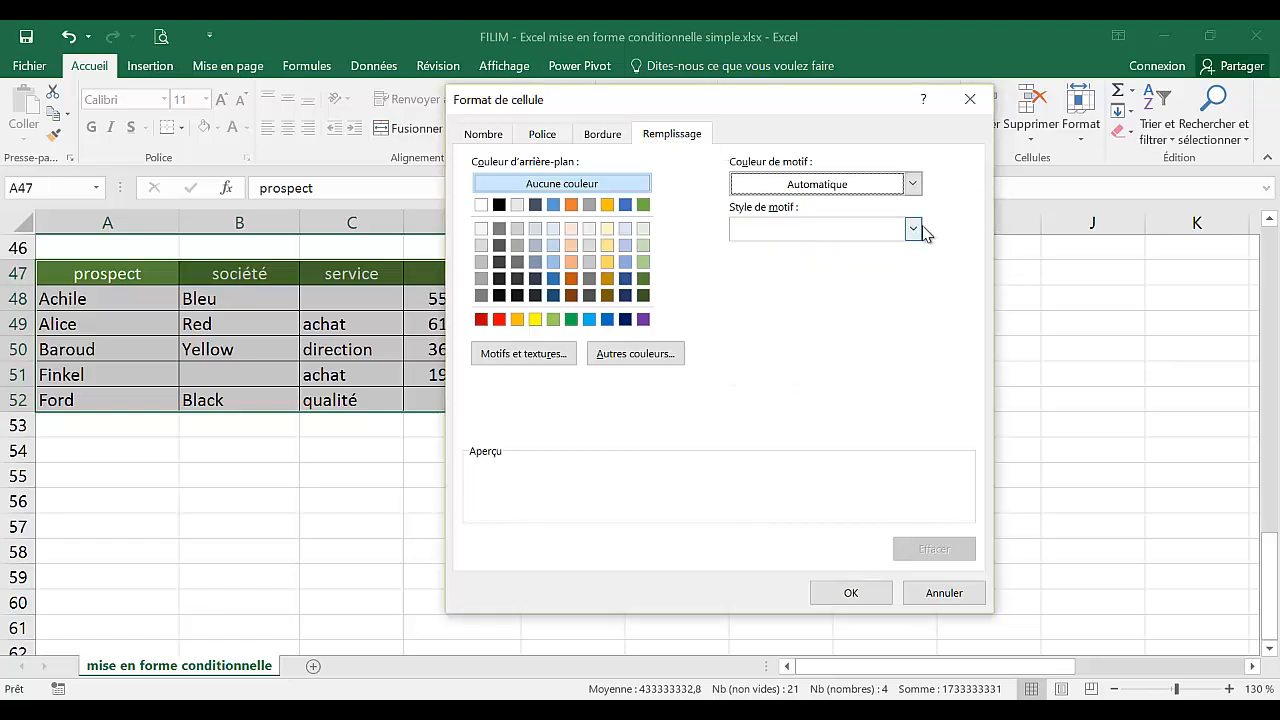
Step: Give the empty-cell rule a red diagonal stripe pattern fill and apply it to the prospect table
left_click(912, 229)
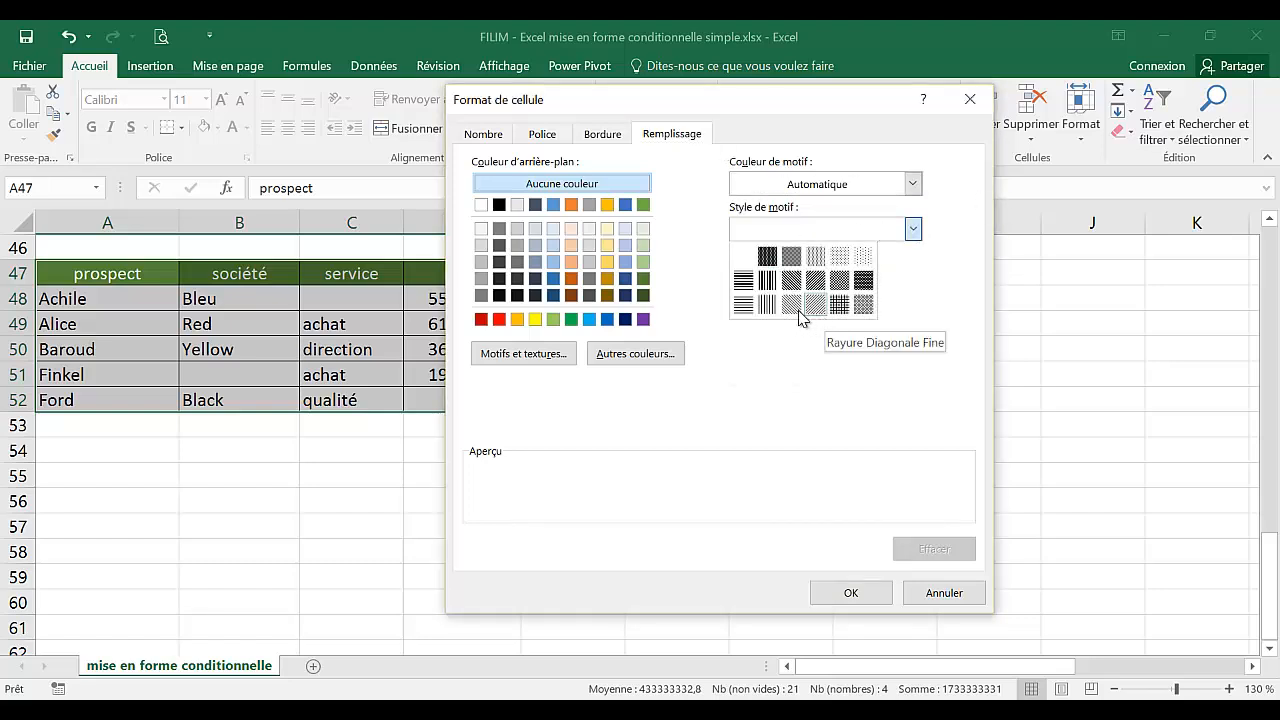
left_click(792, 282)
left_click(913, 186)
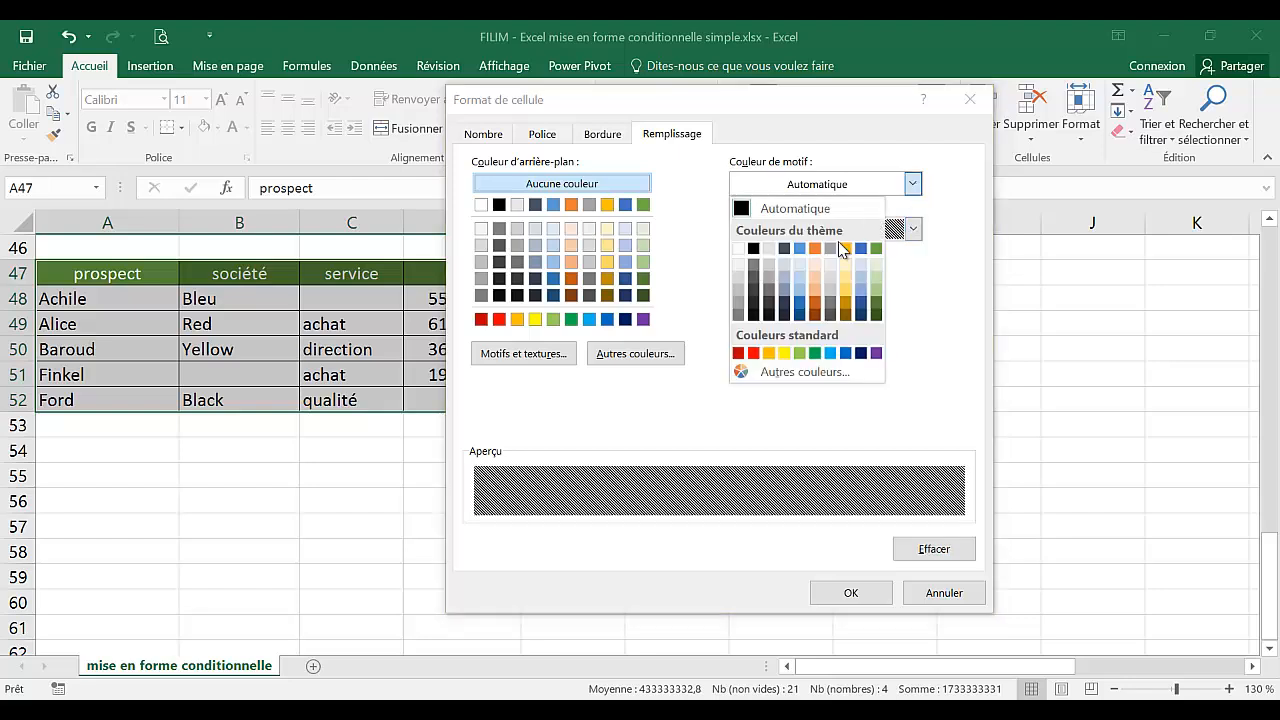
left_click(756, 348)
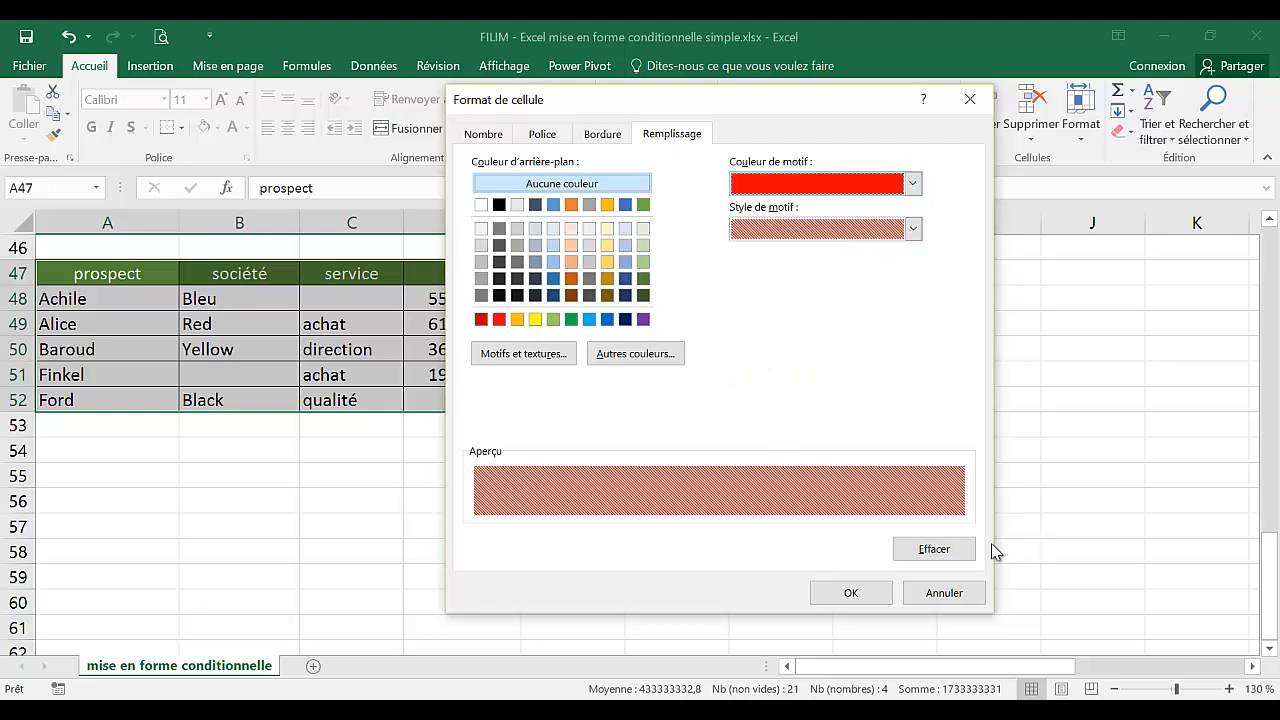
left_click(848, 594)
left_click(848, 516)
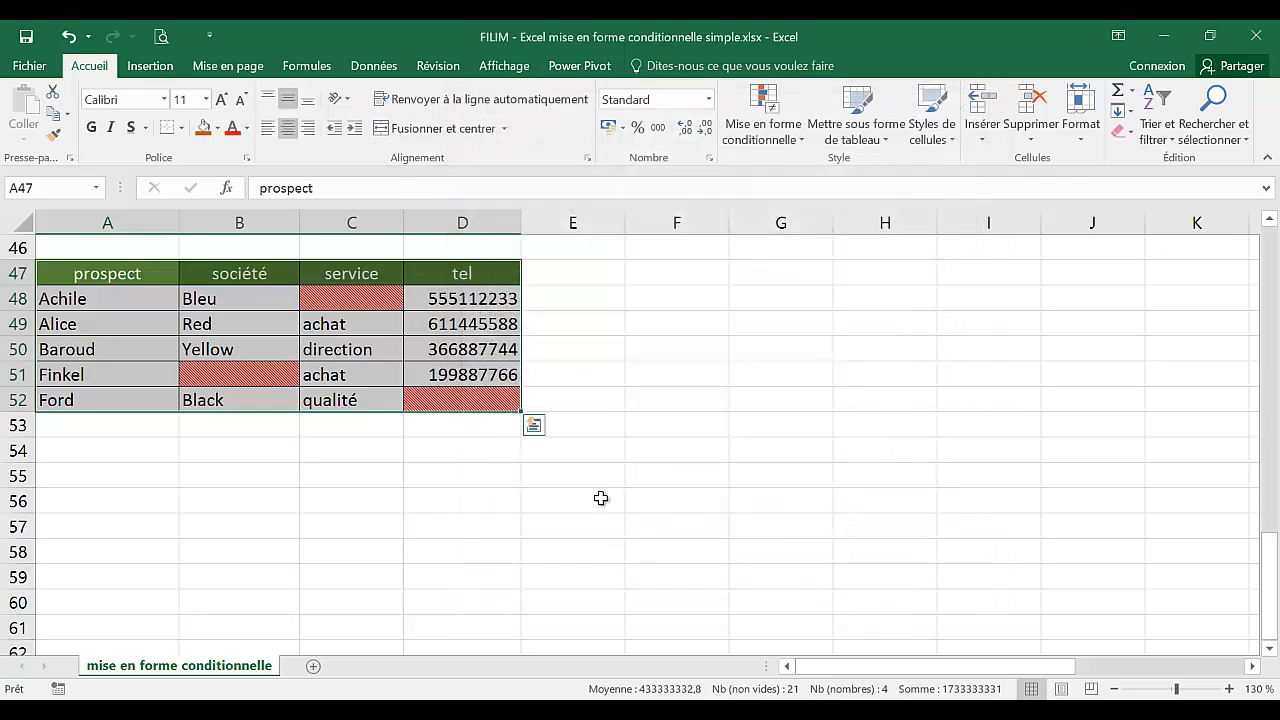
left_click(577, 482)
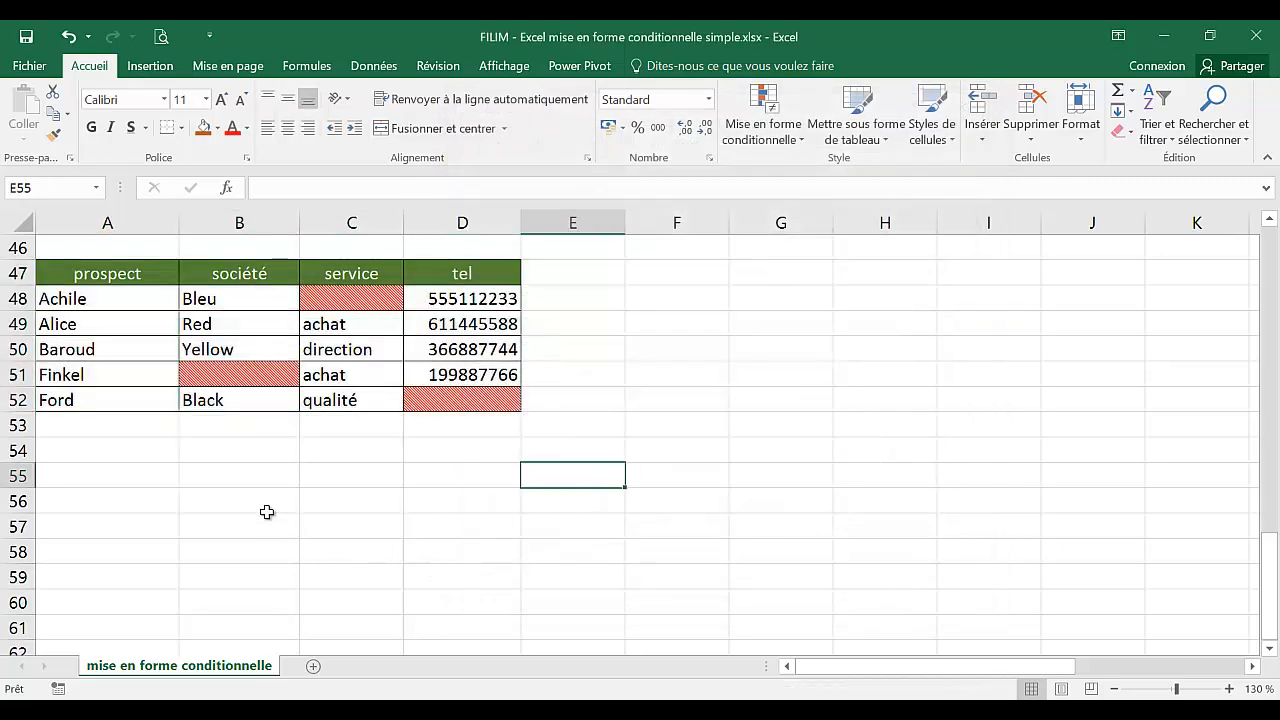
Step: Fill the empty service cell C48 of the prospect table with "production"
left_click(252, 372)
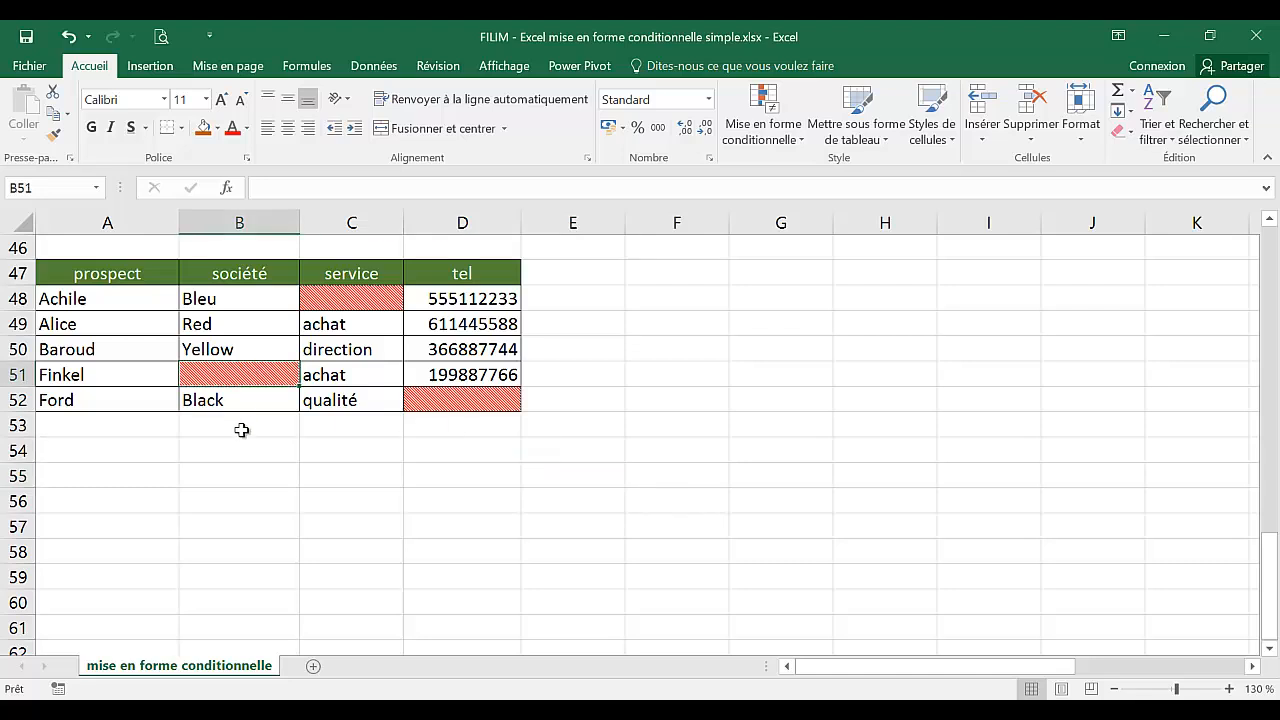
left_click(349, 297)
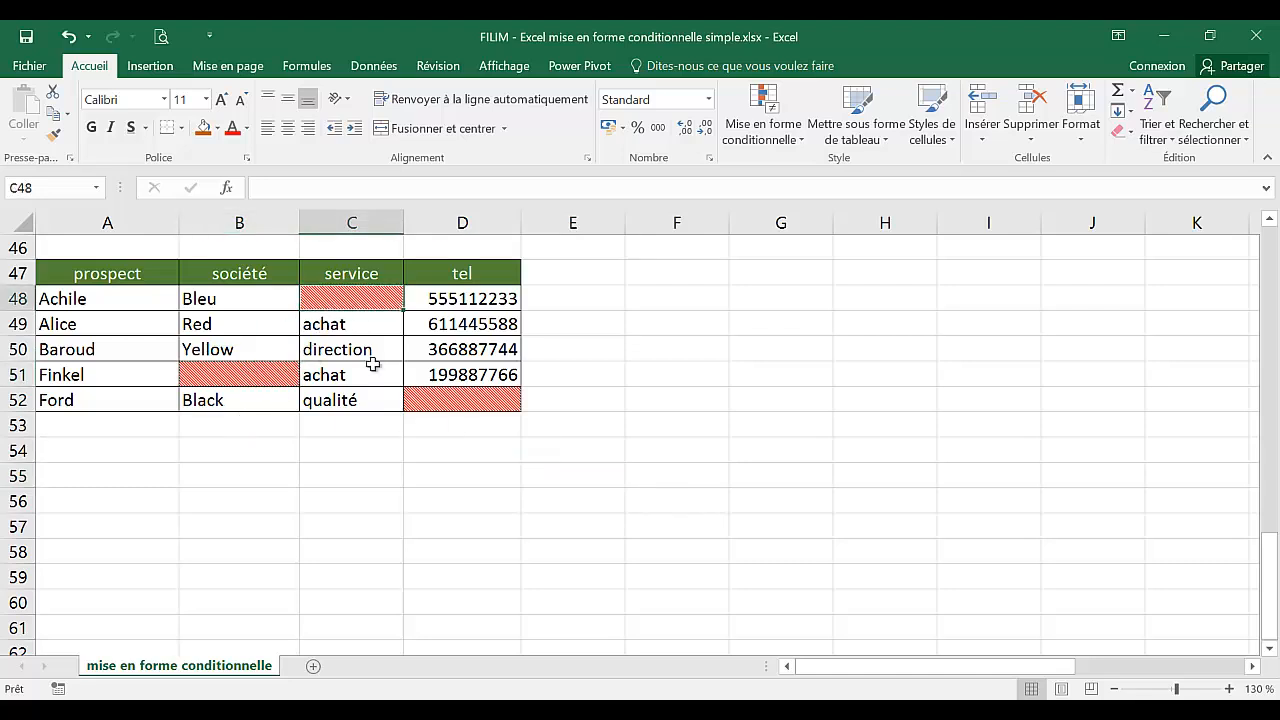
type("prod")
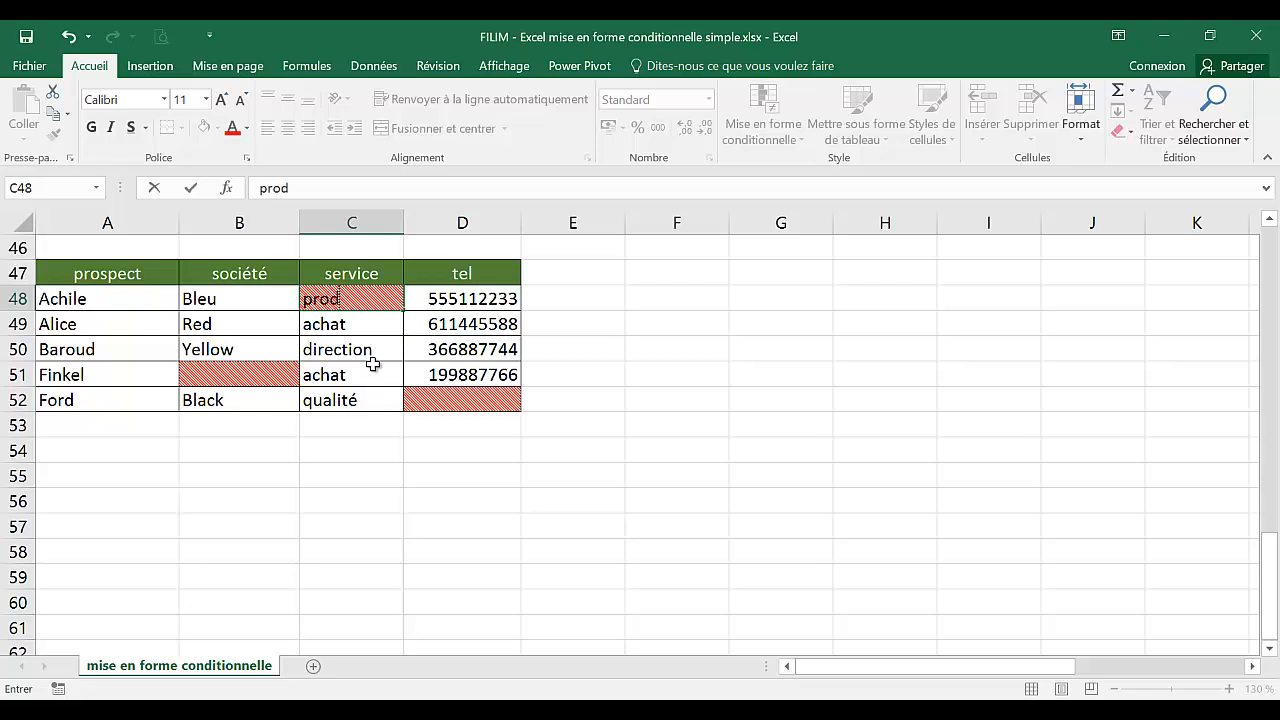
type("uction")
key("Return")
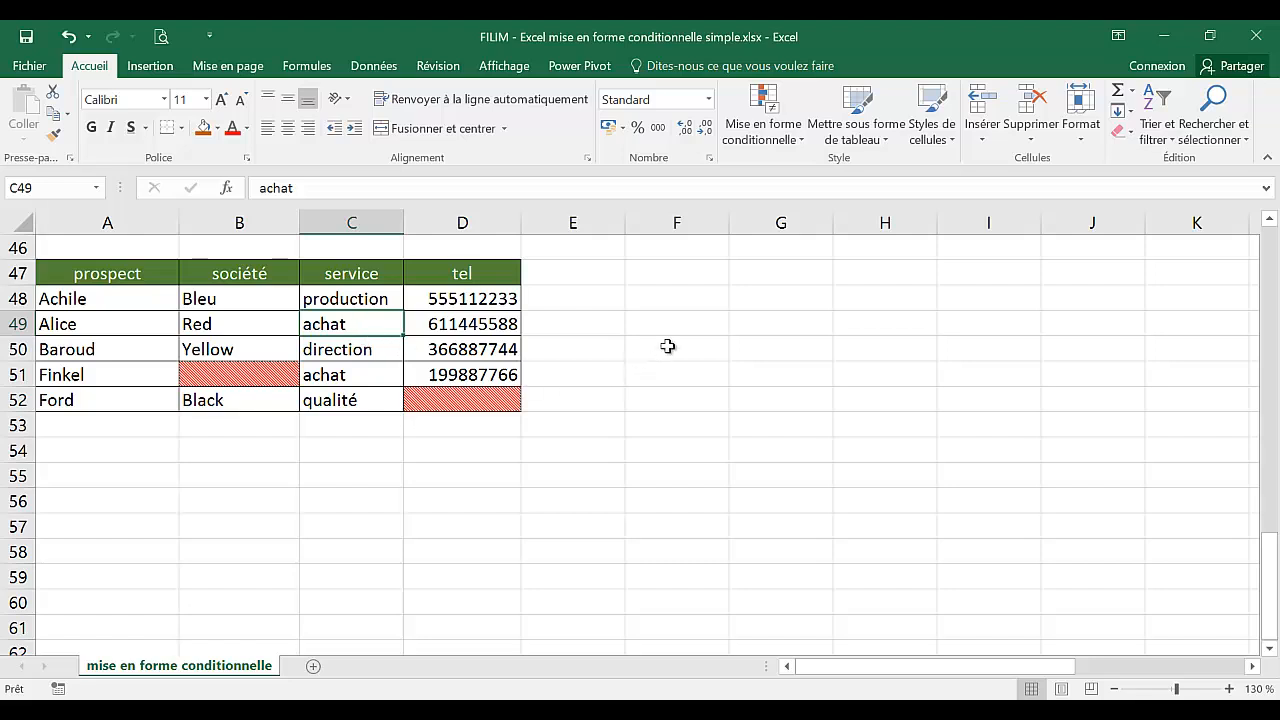
Step: Examine the condition types offered by a new formatting rule for cells that contain specific content, and close it without creating a rule
left_click(767, 140)
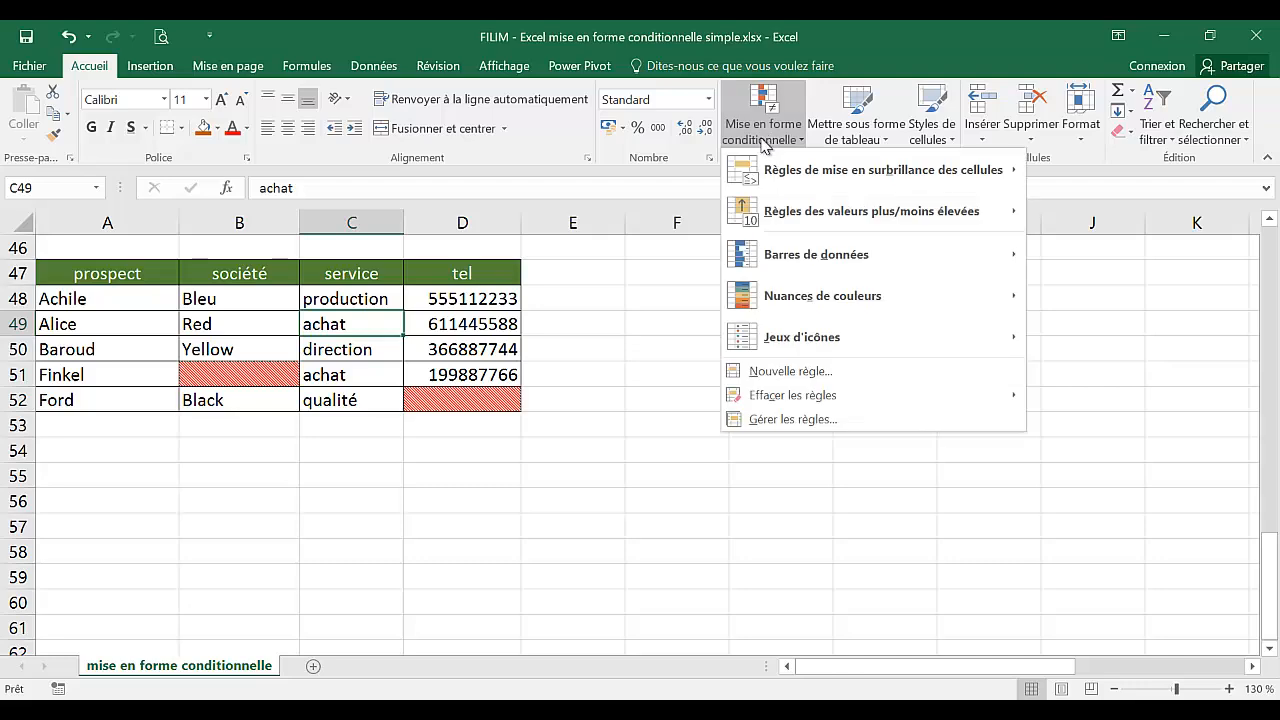
left_click(790, 373)
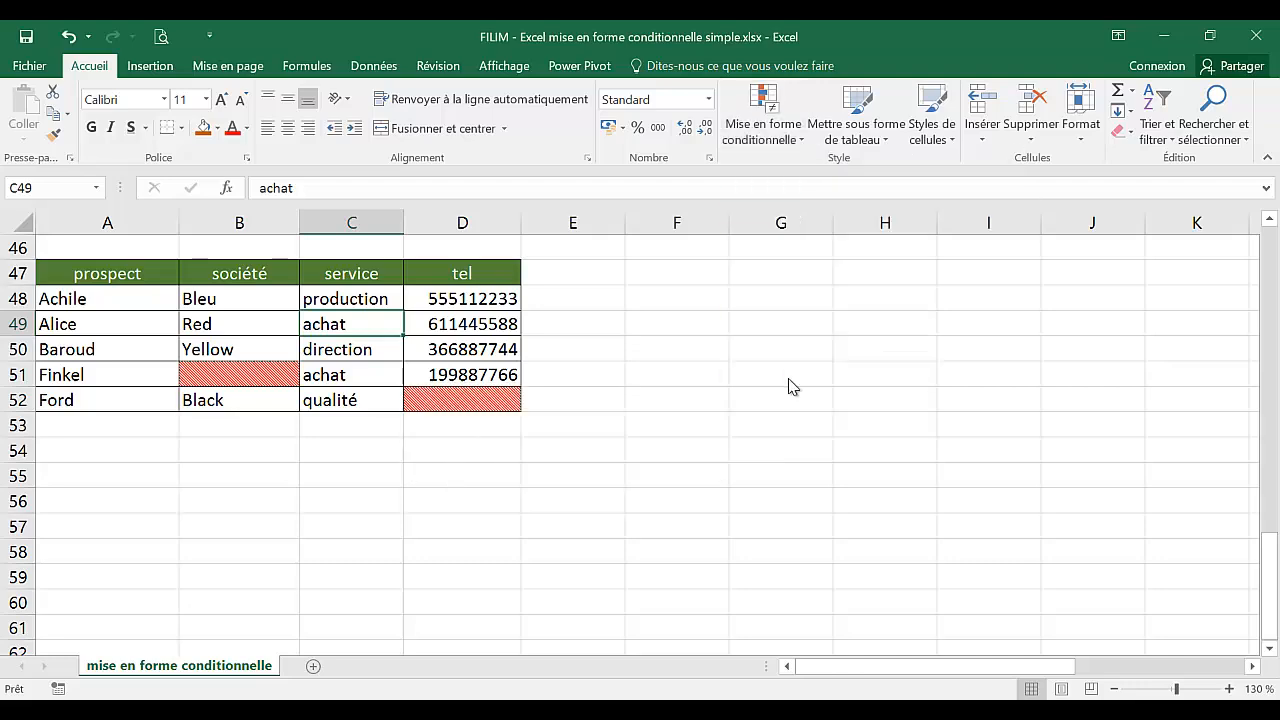
left_click(615, 260)
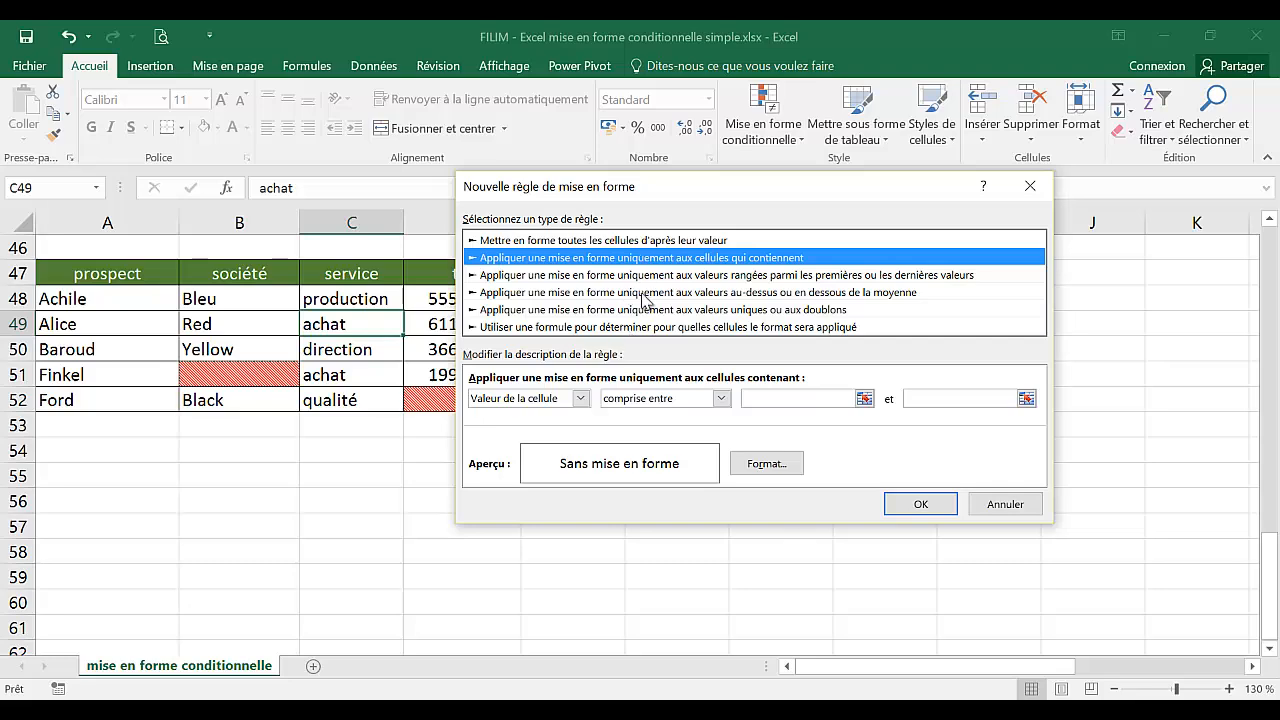
left_click_drag(678, 195, 759, 205)
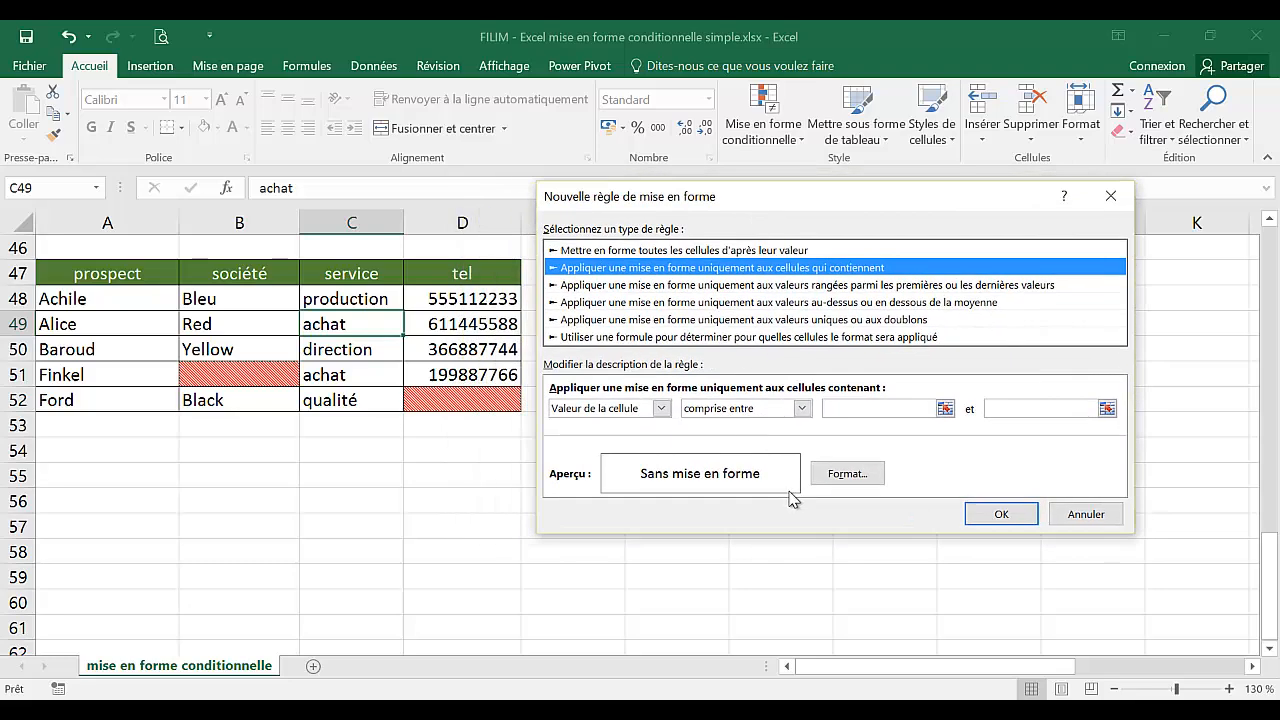
left_click(661, 408)
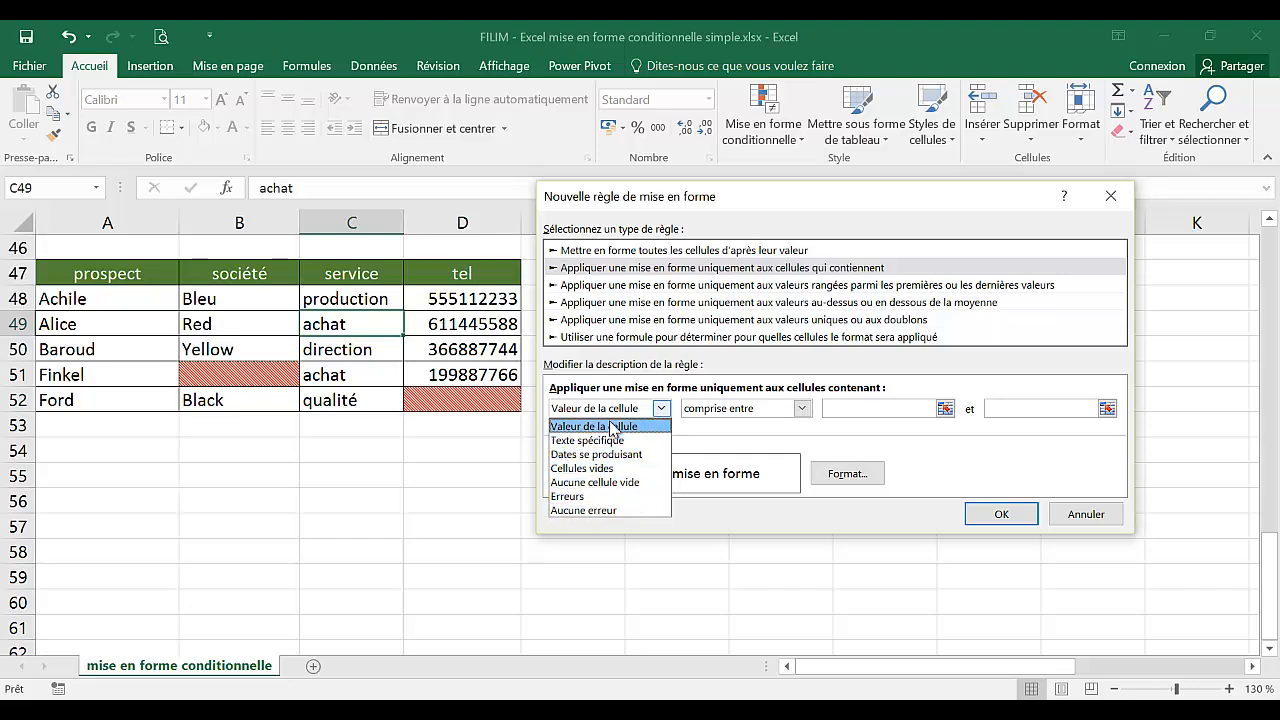
left_click(1082, 515)
left_click(1082, 515)
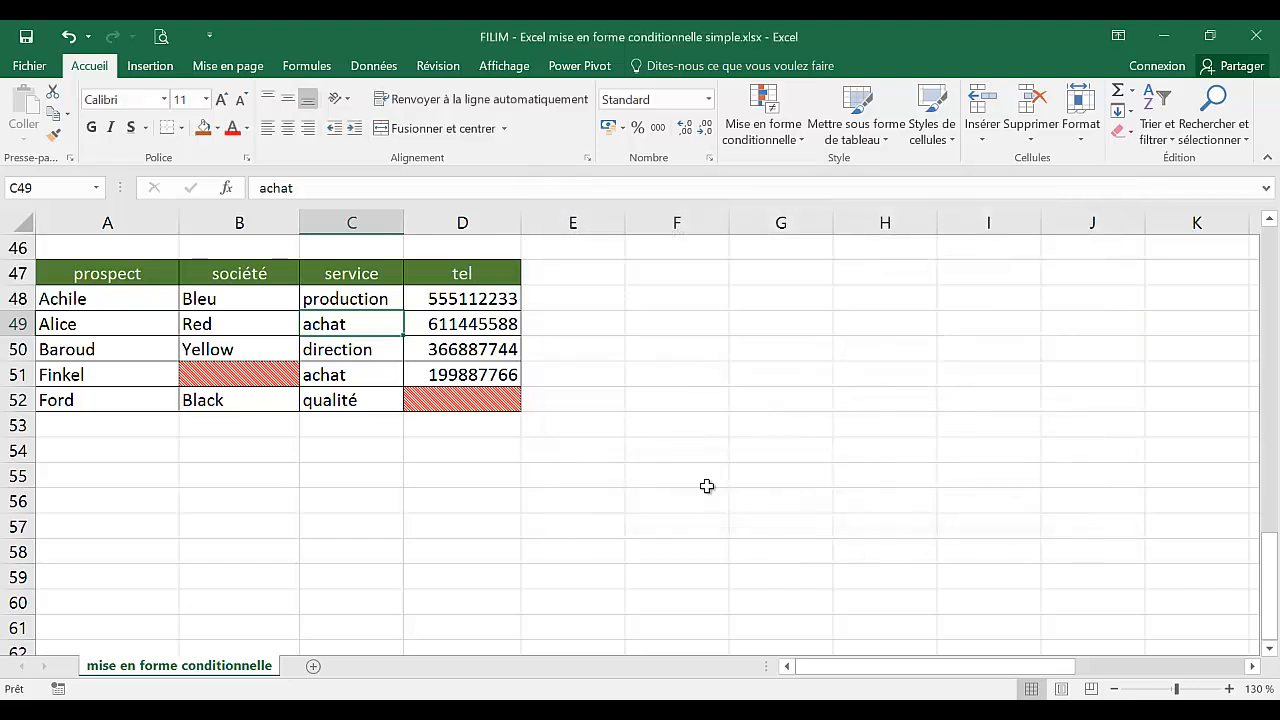
left_click(690, 358)
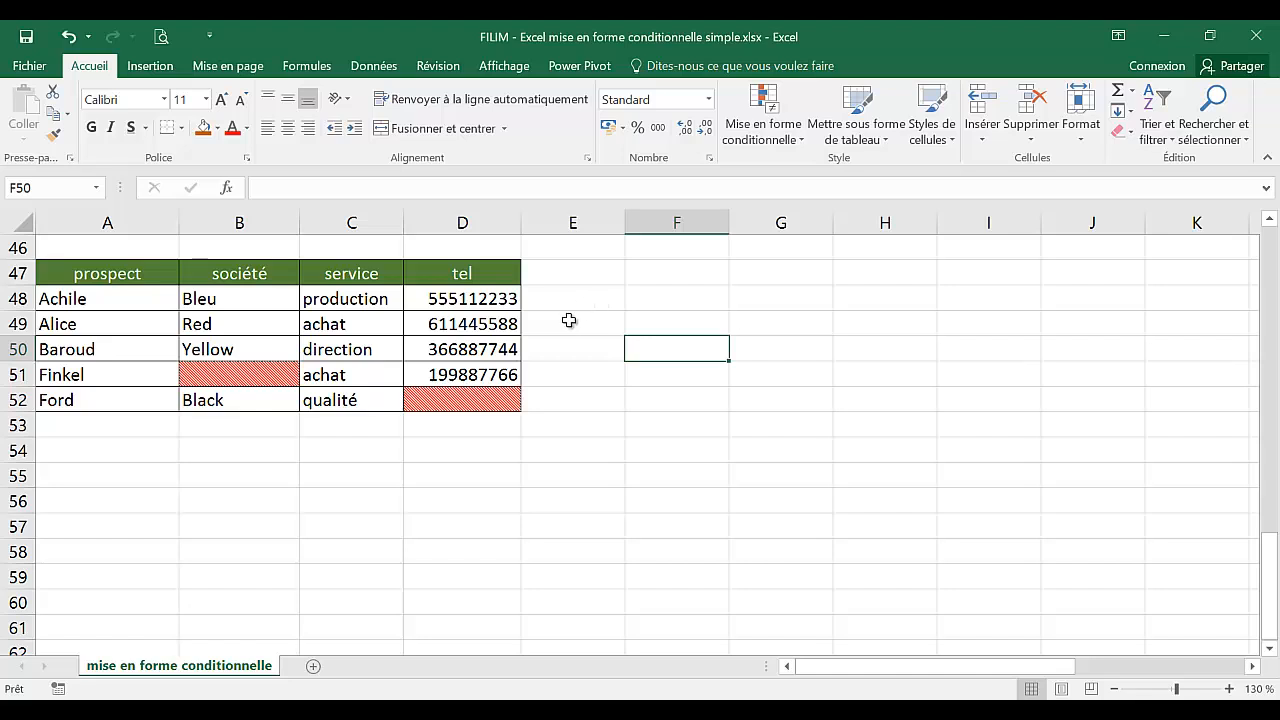
Step: Review all conditional formatting rules of this worksheet and inspect the empty-cell rule's definition for A47:D52 without changing anything
left_click(789, 142)
left_click(788, 422)
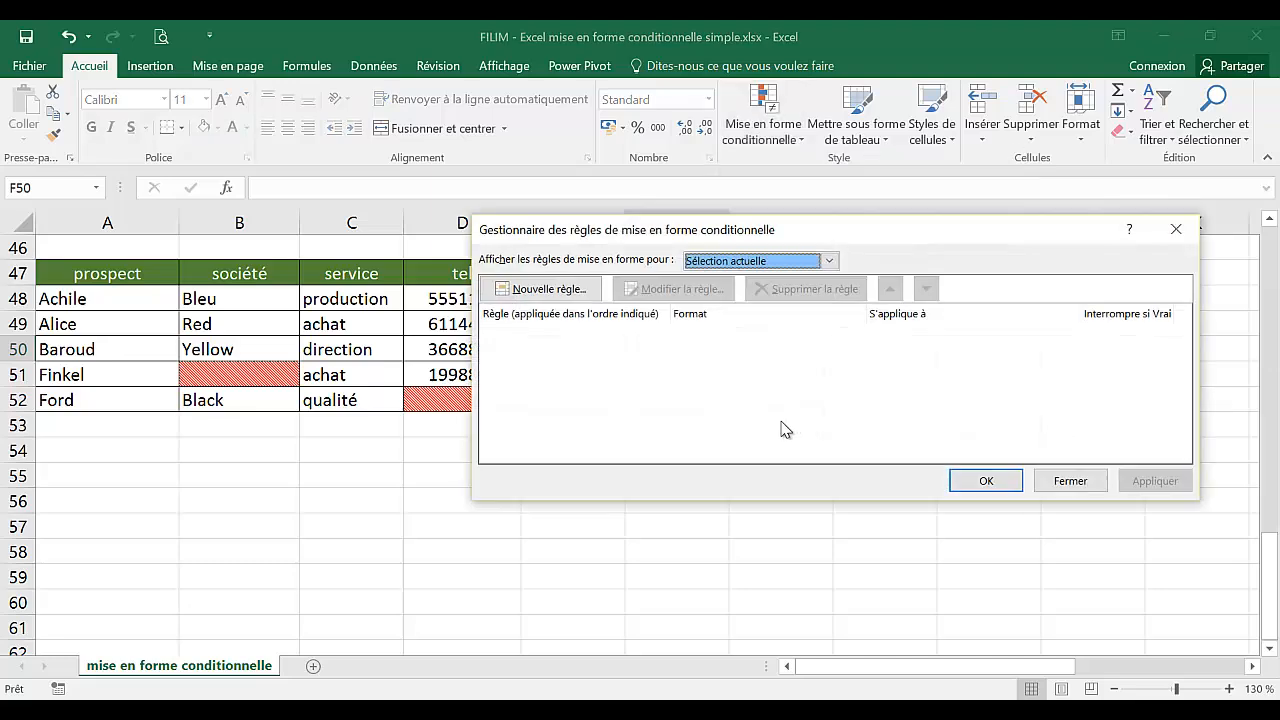
left_click(828, 261)
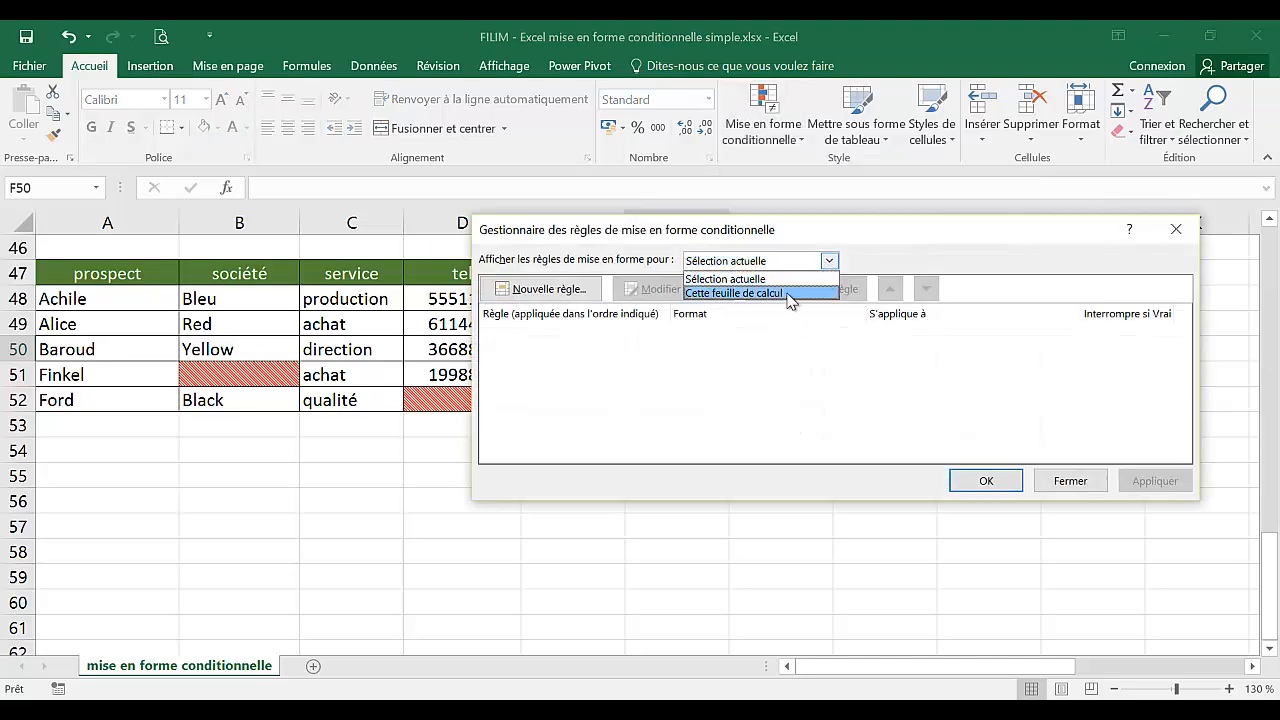
left_click(789, 291)
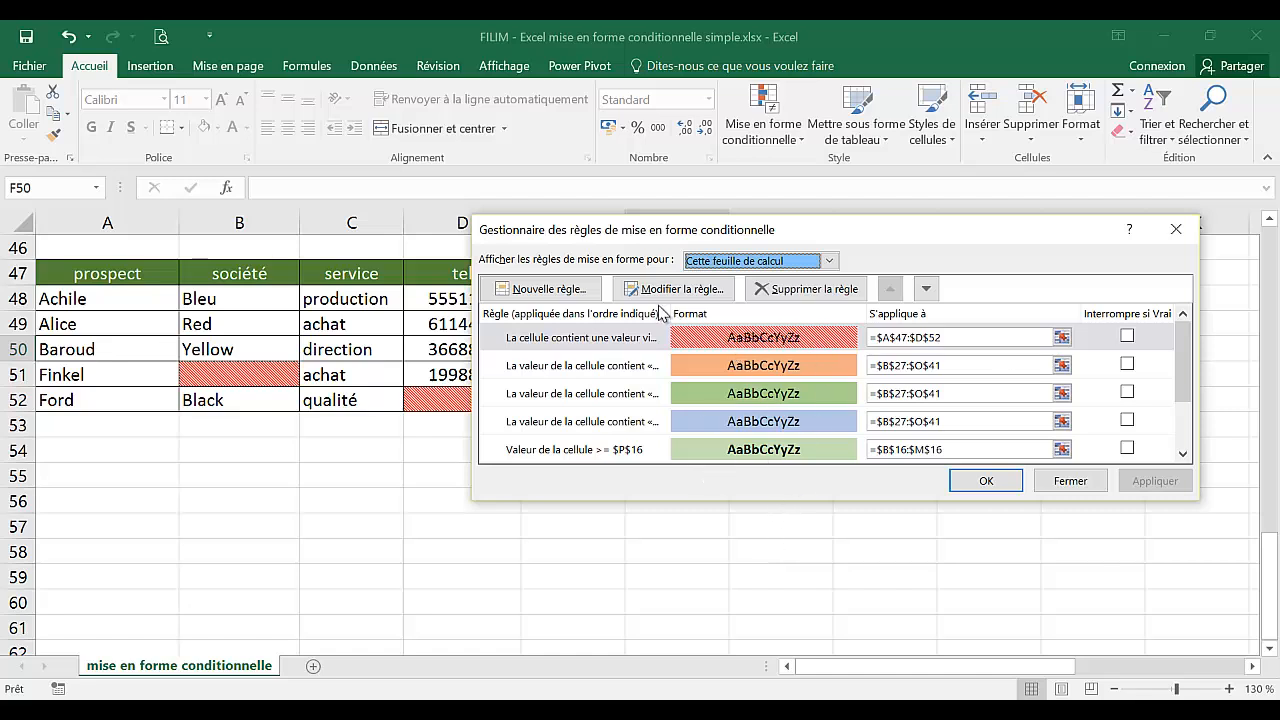
double_click(615, 345)
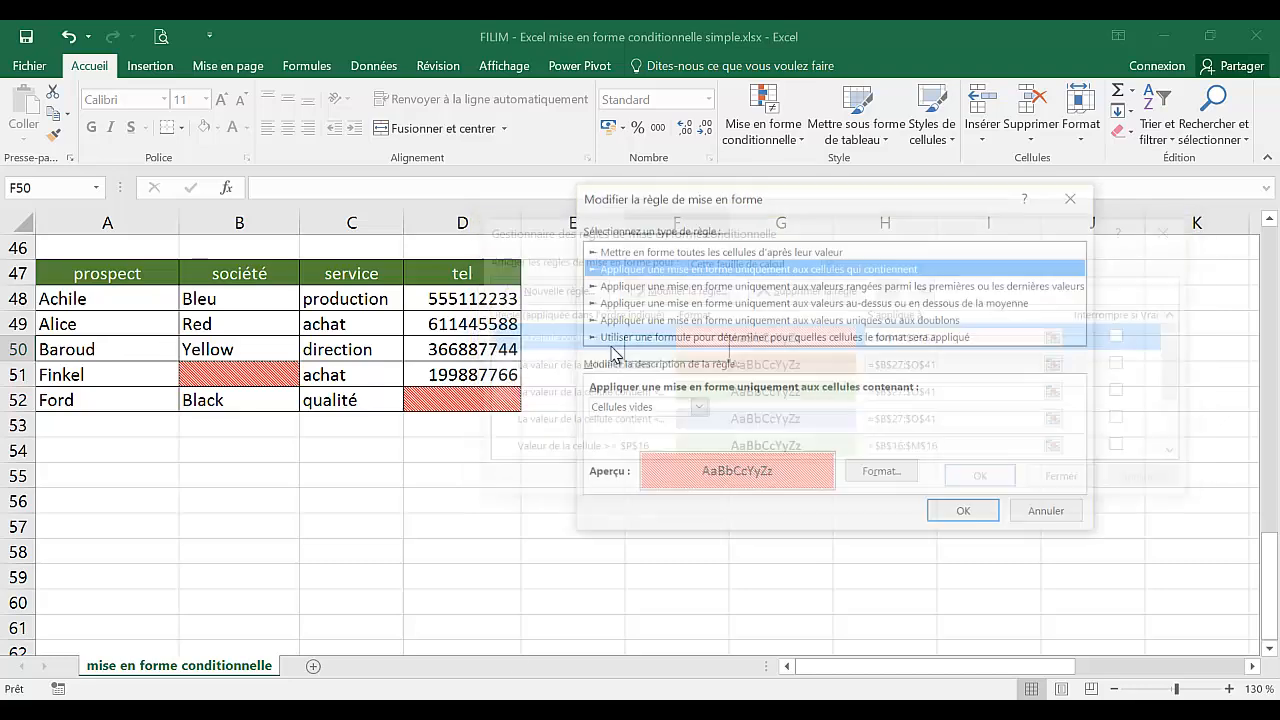
left_click(1050, 515)
left_click(1067, 482)
left_click(585, 442)
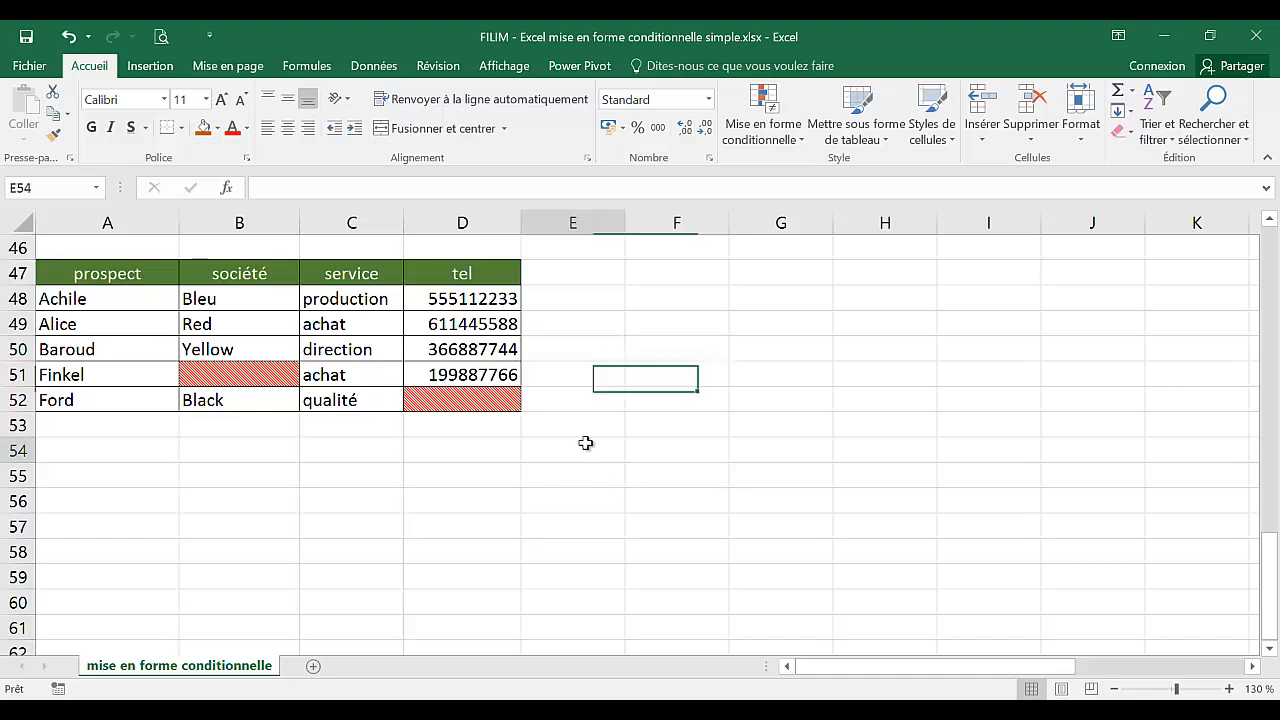